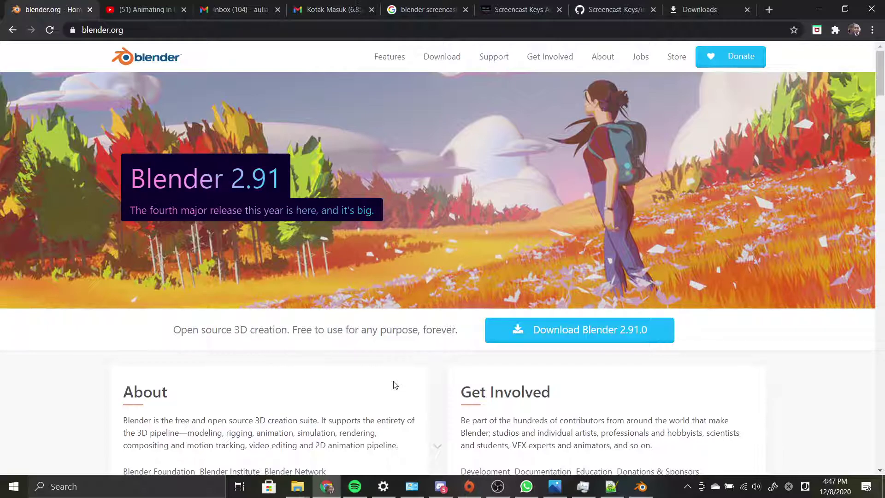
- Open the About page of blender.org and look through its mission, organization, software and license sections
click(140, 30)
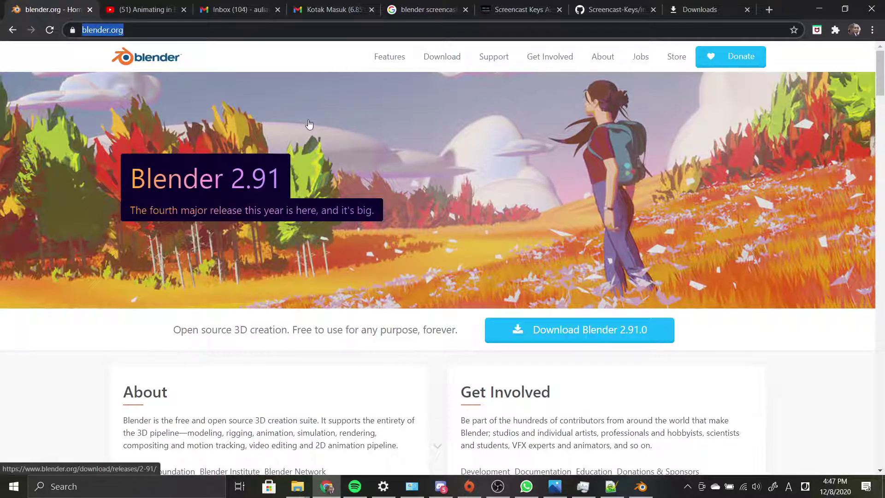
click(310, 60)
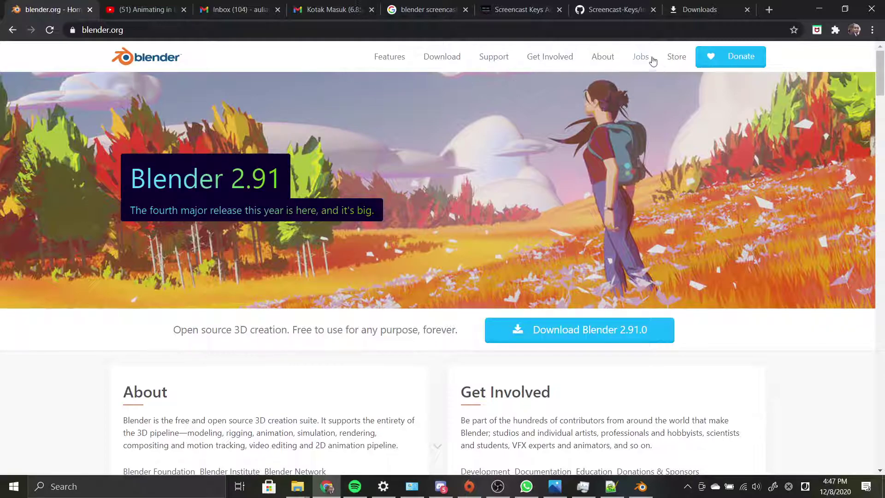
click(608, 60)
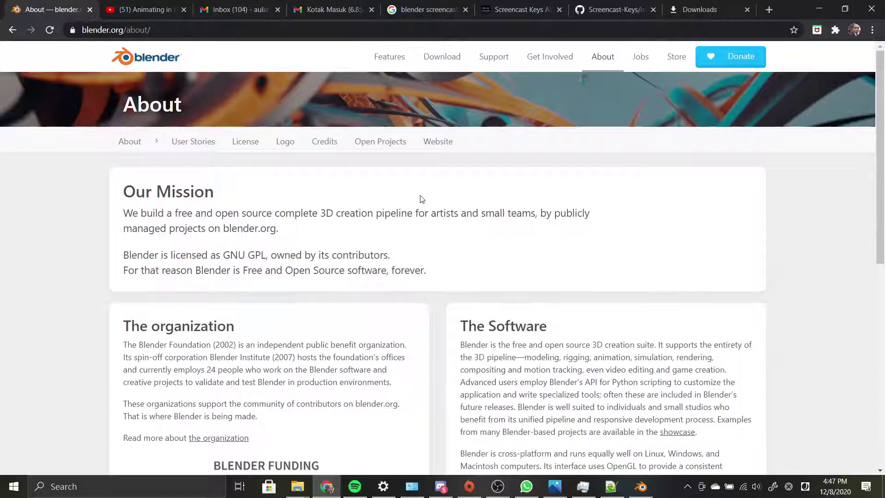
scroll(358, 222, down, 9)
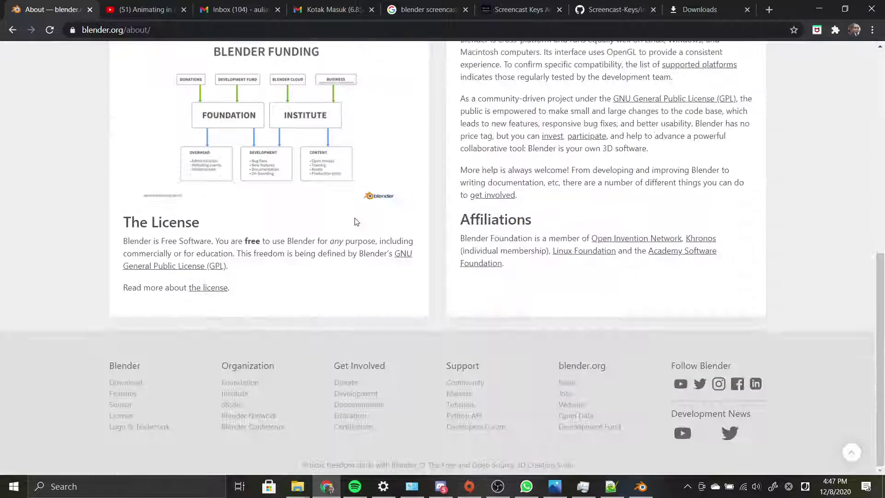
scroll(361, 225, up, 10)
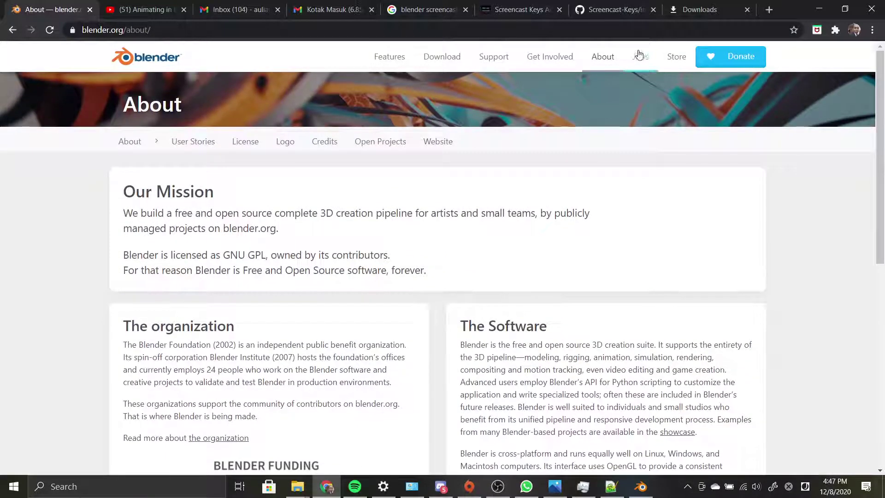
- Open the Jobs page of blender.org and look through the open positions, studio photos and studio tour video
click(629, 59)
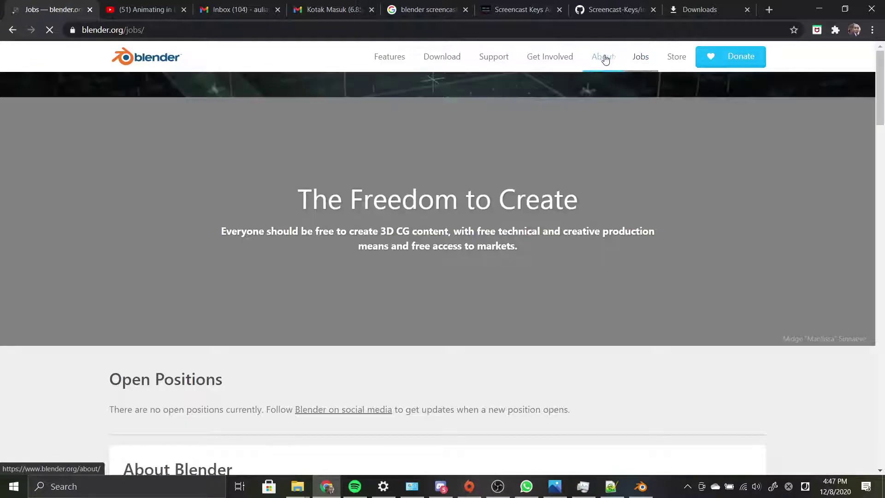
scroll(549, 153, down, 3)
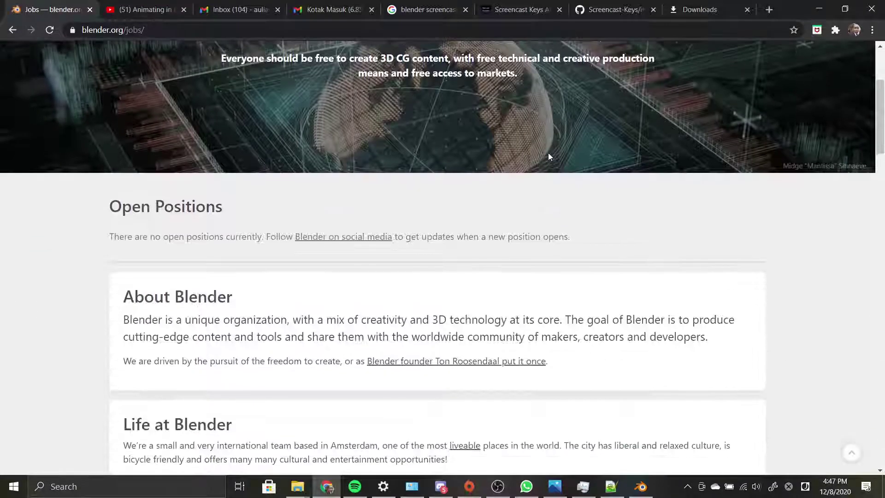
scroll(549, 157, down, 13)
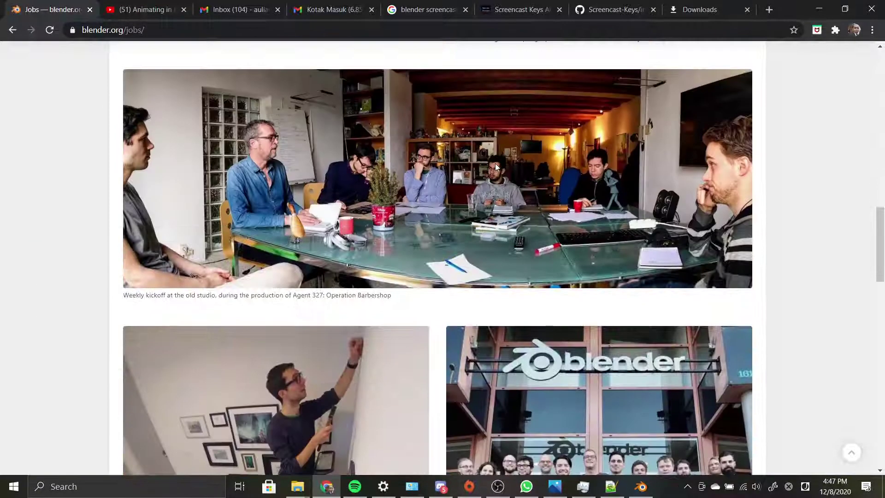
scroll(495, 167, down, 20)
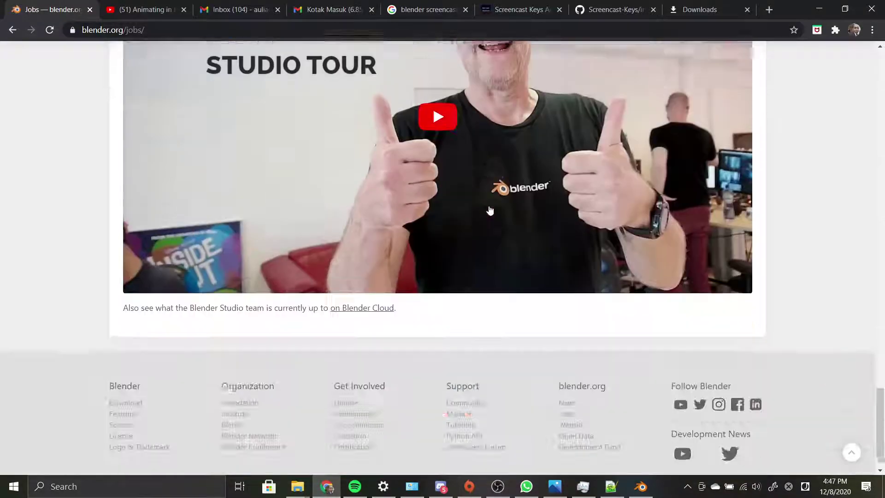
scroll(542, 220, up, 12)
scroll(535, 222, up, 13)
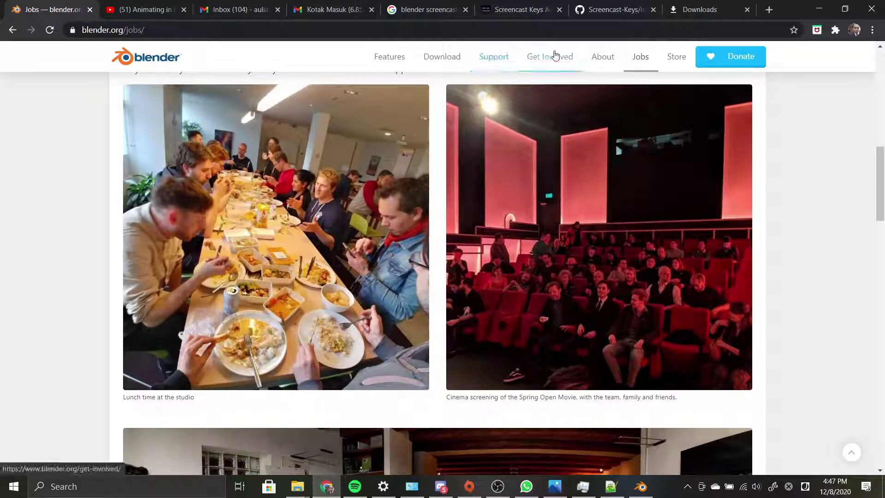
- Visit the Support page, open the Features page, and examine its cards from Rendering and Modeling to Grease Pencil and VFX
click(493, 60)
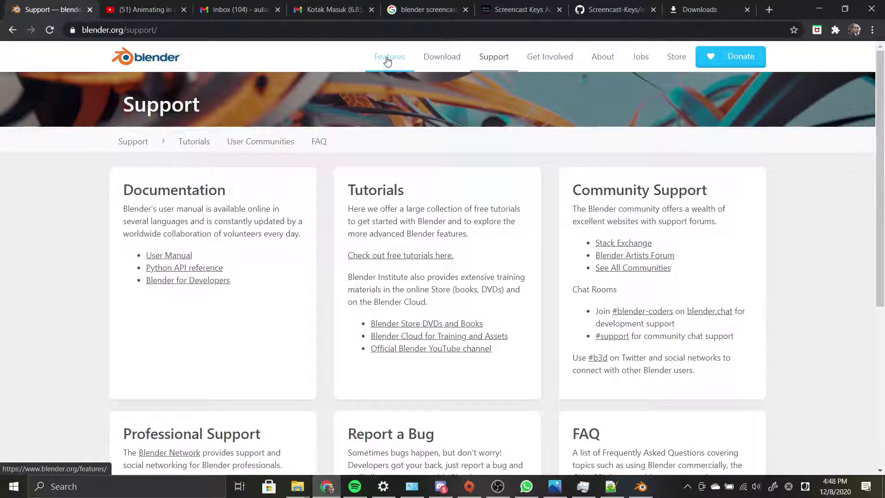
click(390, 61)
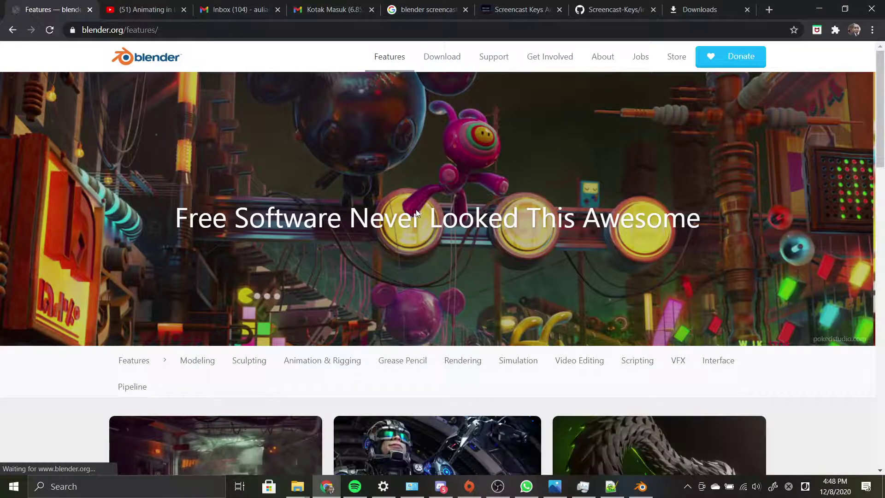
scroll(305, 263, down, 9)
scroll(359, 286, up, 3)
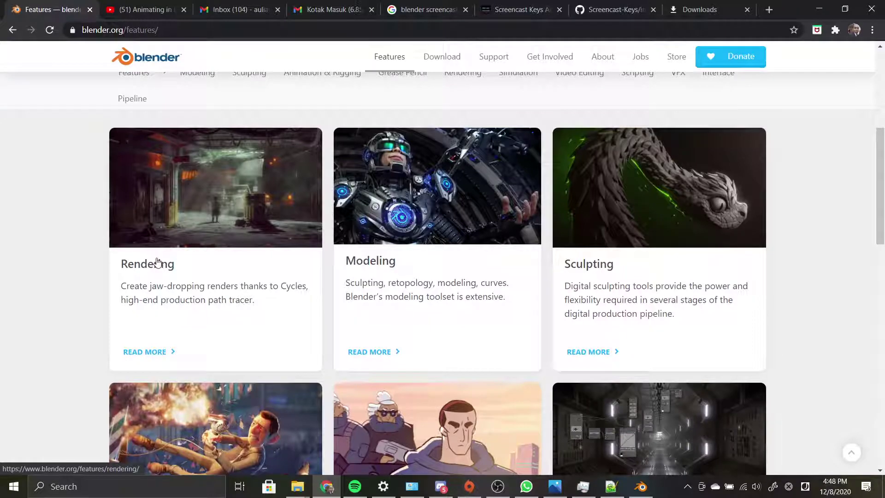
scroll(392, 286, down, 4)
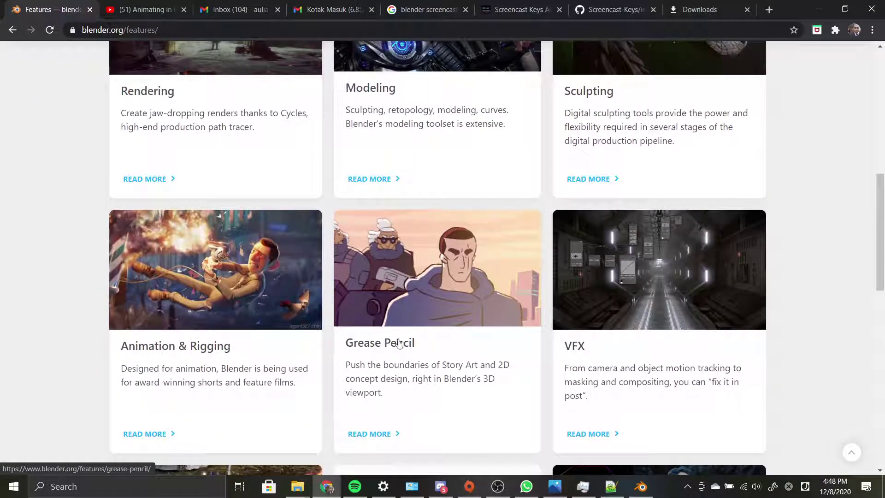
scroll(251, 332, down, 5)
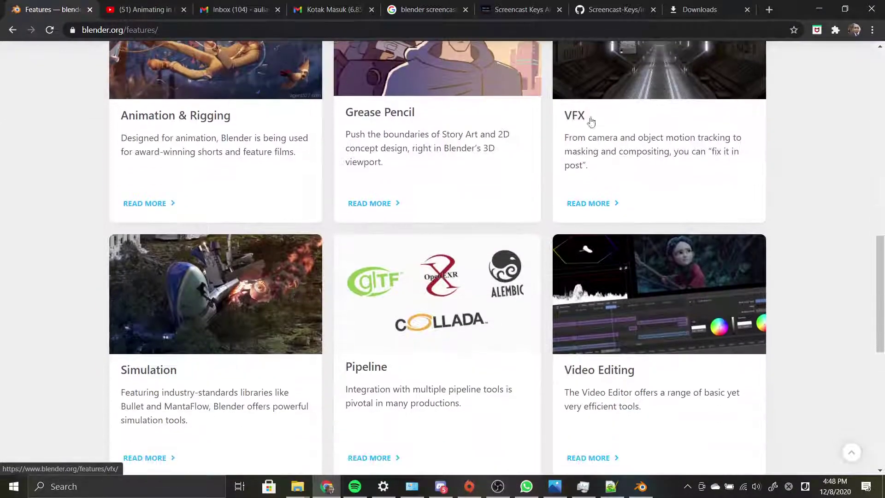
scroll(584, 111, up, 2)
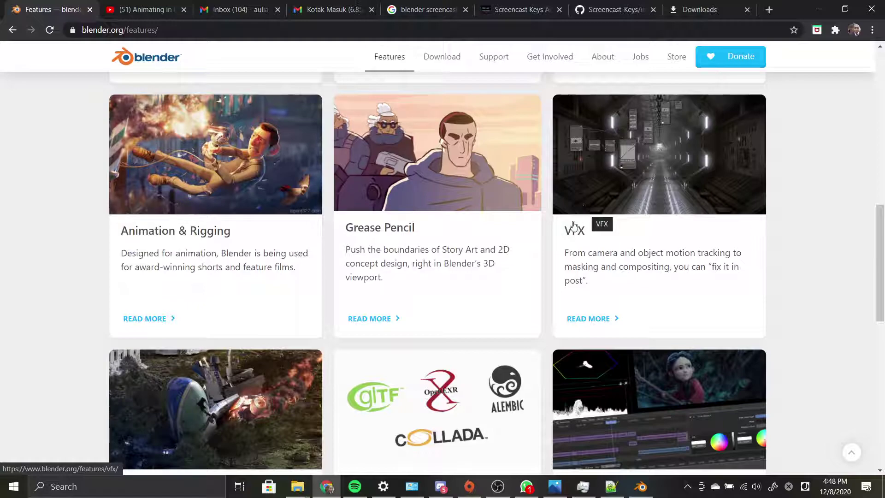
scroll(617, 331, up, 2)
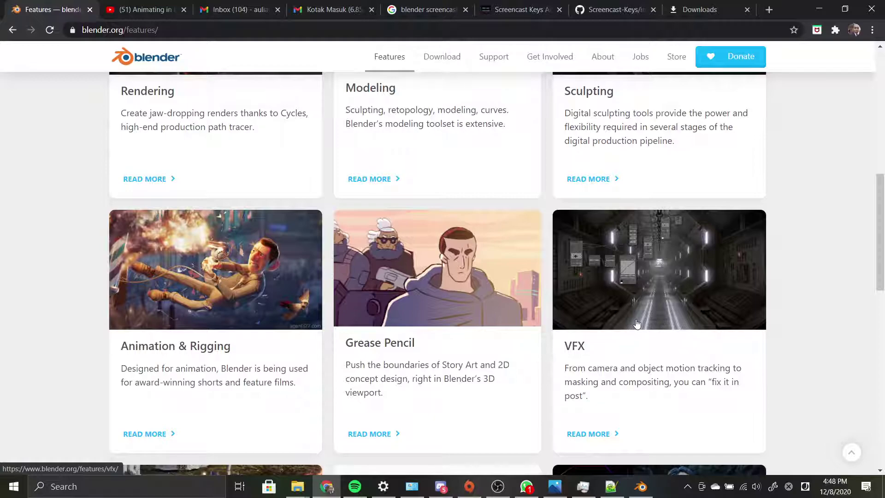
- Examine the Simulation, Pipeline, Video Editing, Scripting and Interface cards on the Features page and return to its beginning
scroll(572, 308, down, 5)
scroll(543, 308, down, 4)
scroll(363, 310, up, 3)
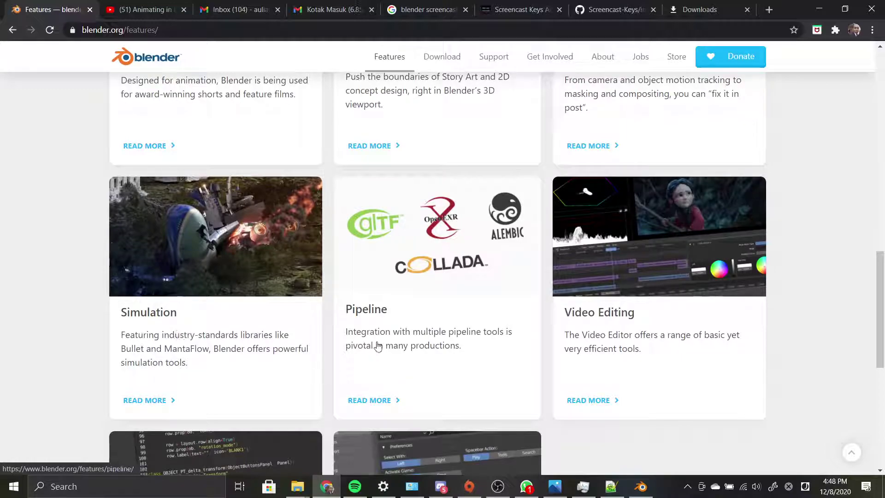
scroll(381, 290, down, 1)
scroll(475, 283, down, 3)
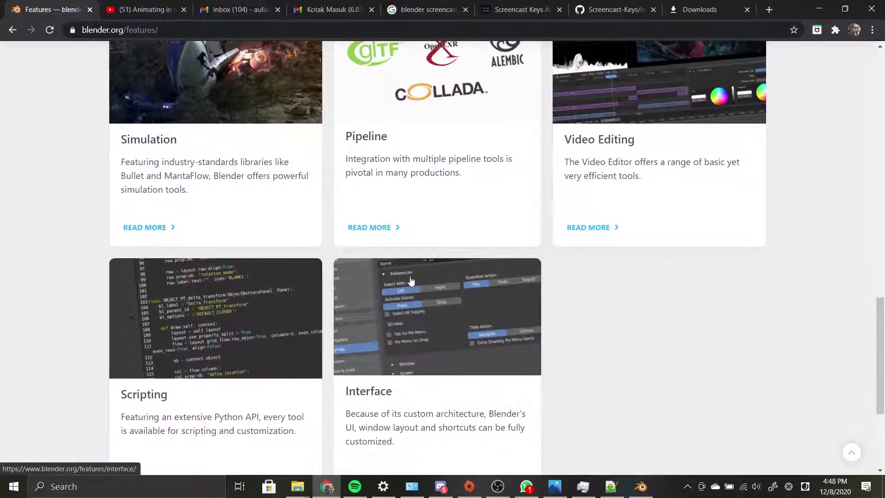
scroll(322, 389, down, 3)
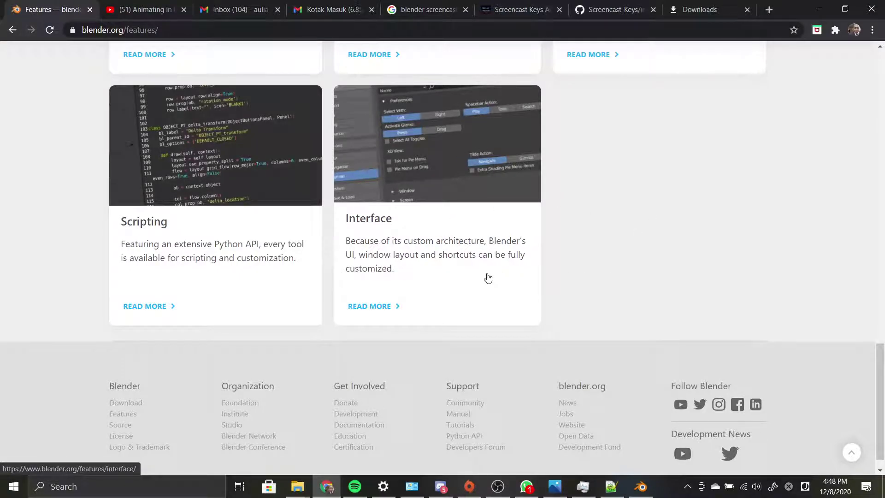
scroll(488, 278, up, 10)
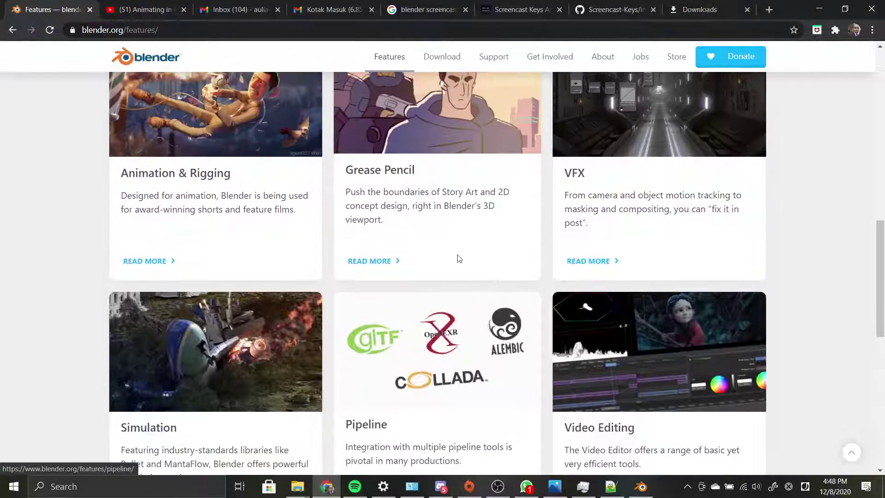
scroll(364, 272, up, 4)
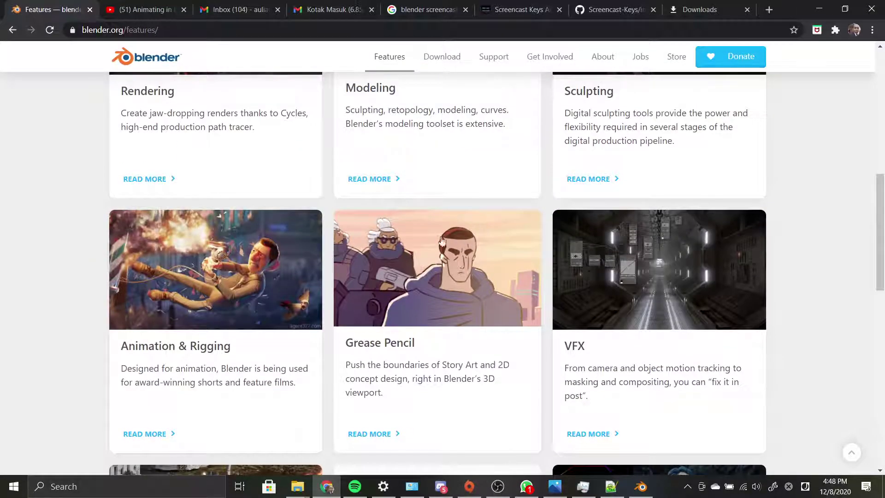
scroll(364, 259, up, 10)
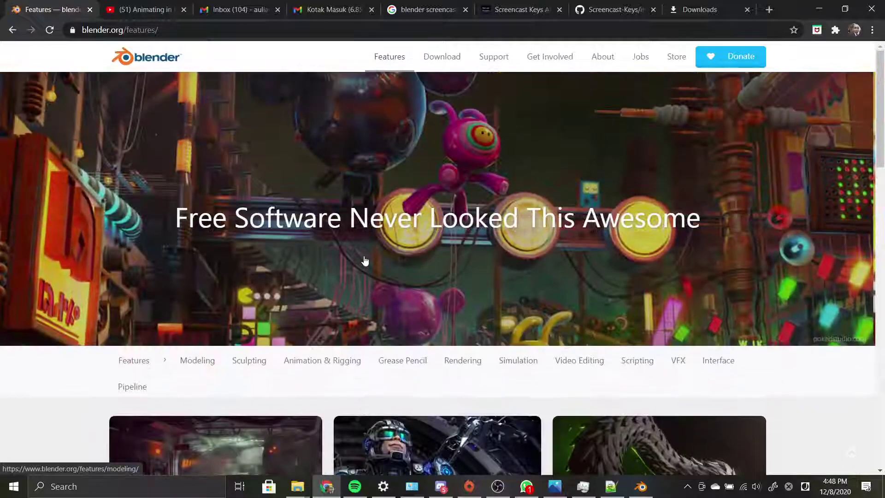
- Review the full set of feature cards again, including Animation & Rigging, and return to the Modeling card
scroll(321, 250, down, 7)
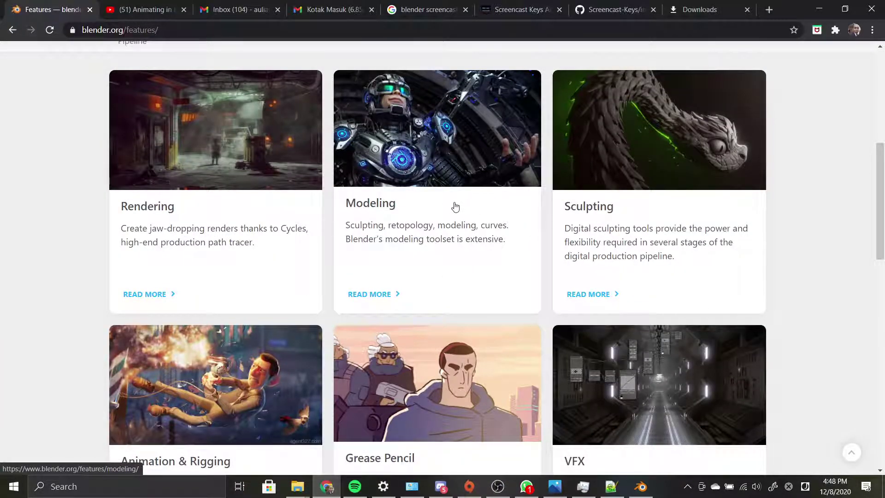
scroll(450, 203, down, 4)
scroll(176, 143, down, 4)
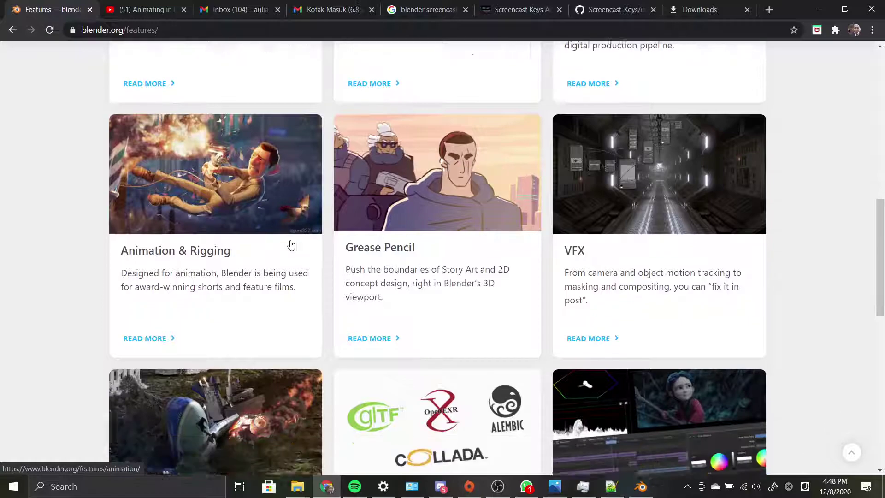
scroll(212, 115, down, 3)
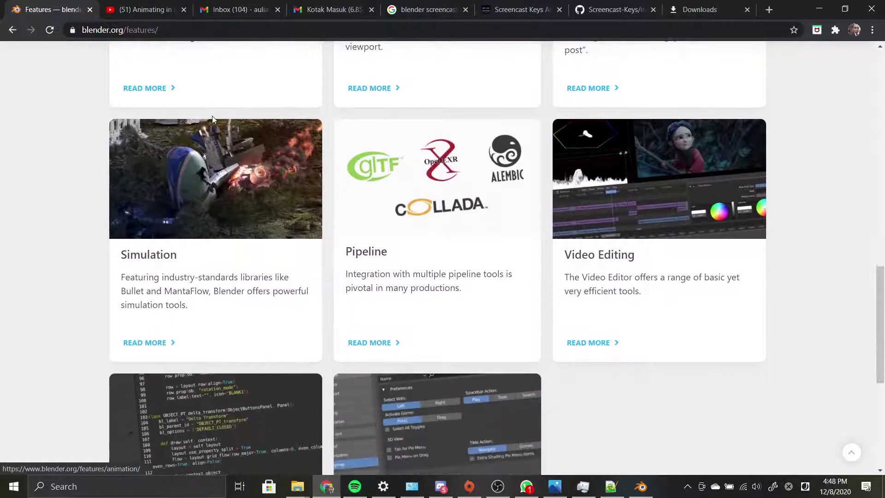
scroll(262, 174, down, 3)
scroll(271, 220, up, 12)
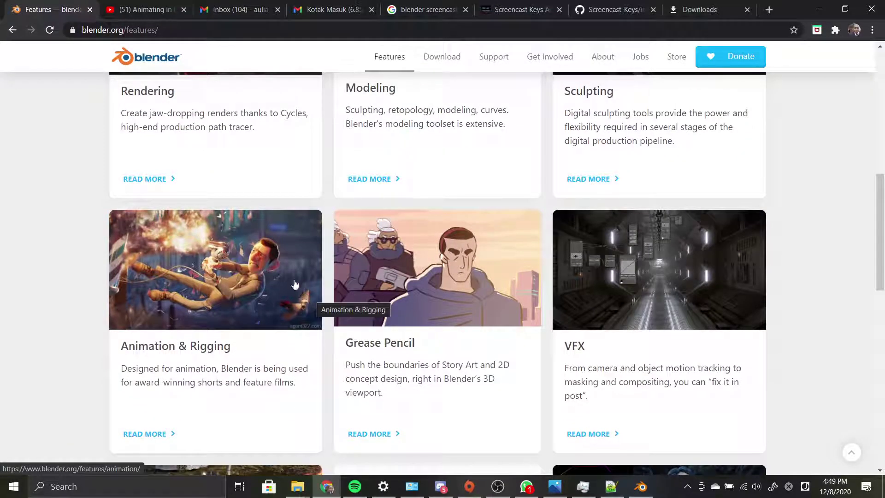
scroll(298, 286, up, 2)
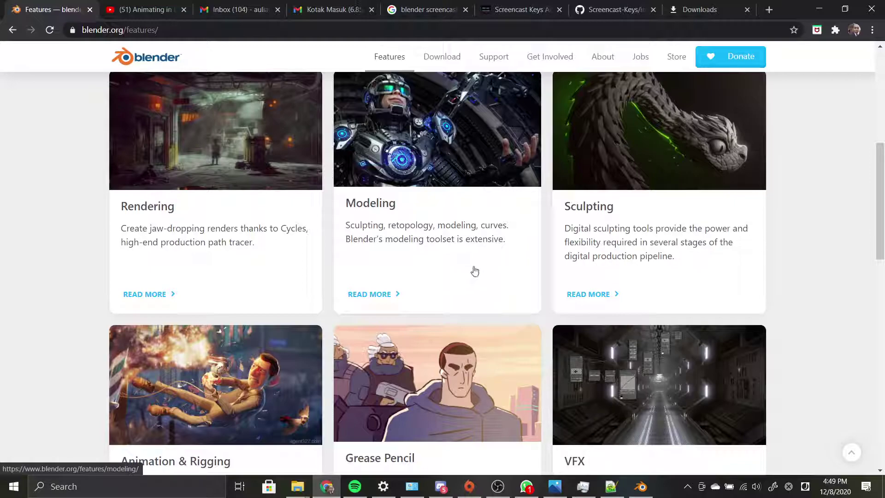
scroll(475, 271, up, 2)
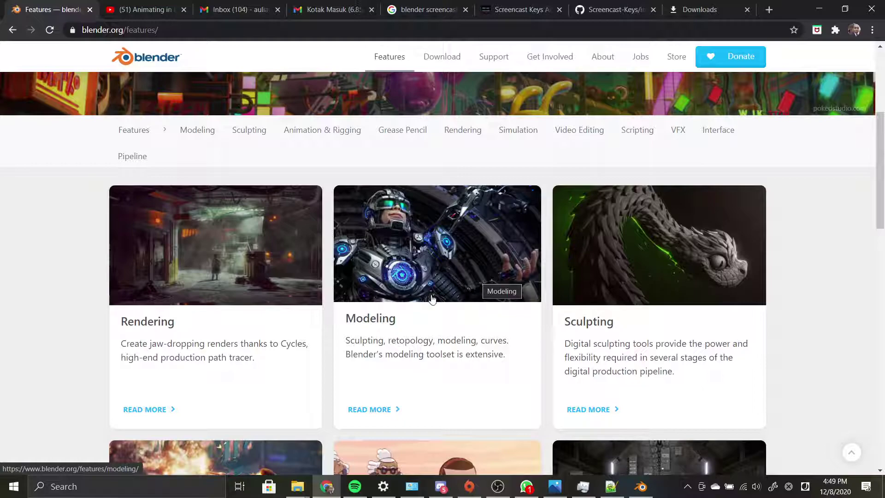
- Examine the Rendering, Modeling and Sculpting feature descriptions more closely and return to the Features page banner
scroll(431, 299, down, 4)
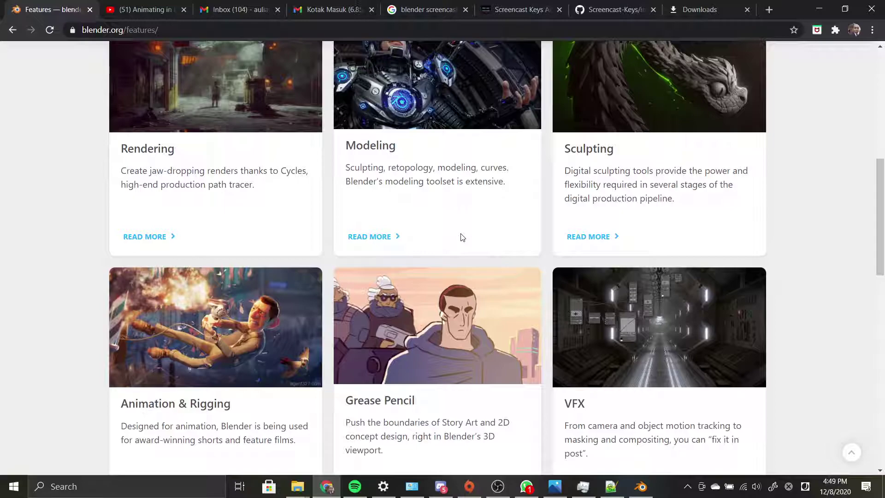
scroll(462, 238, up, 4)
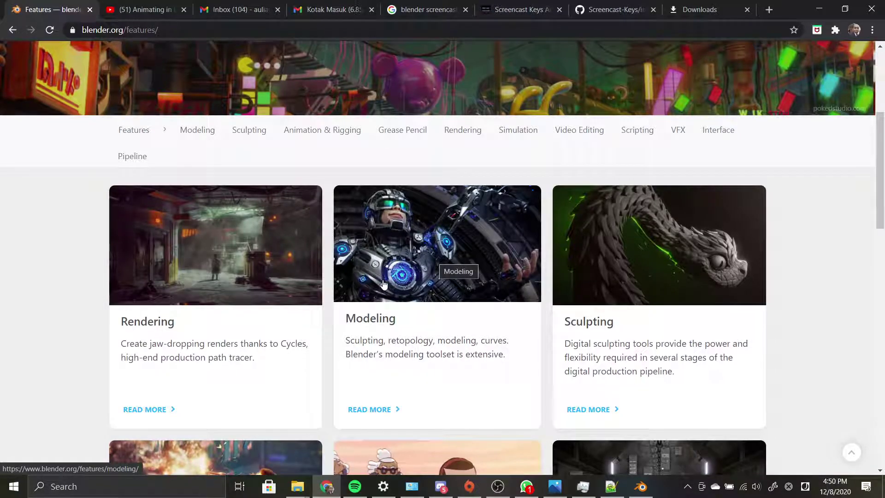
scroll(383, 284, up, 1)
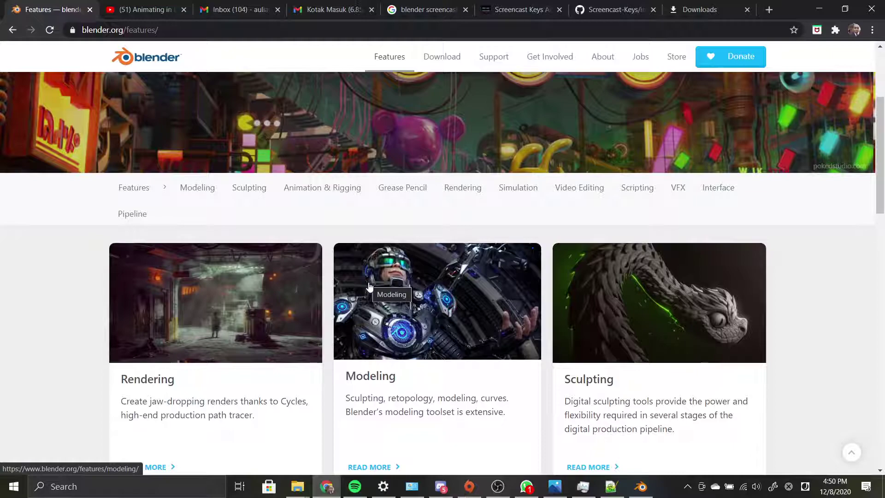
scroll(369, 286, up, 1)
scroll(373, 284, down, 2)
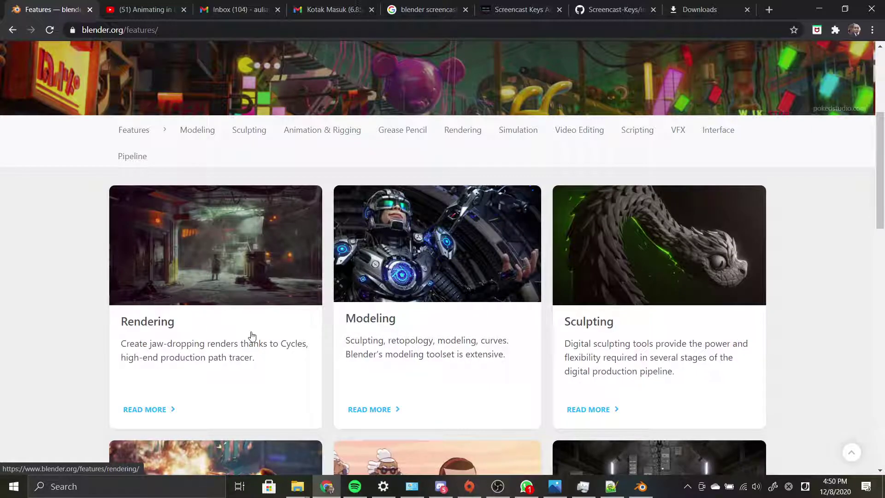
scroll(358, 322, down, 1)
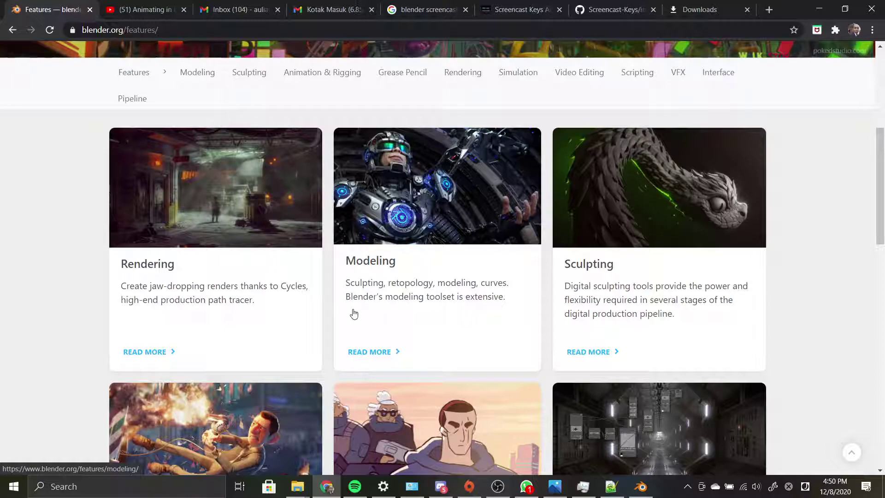
scroll(354, 314, down, 2)
scroll(323, 249, up, 8)
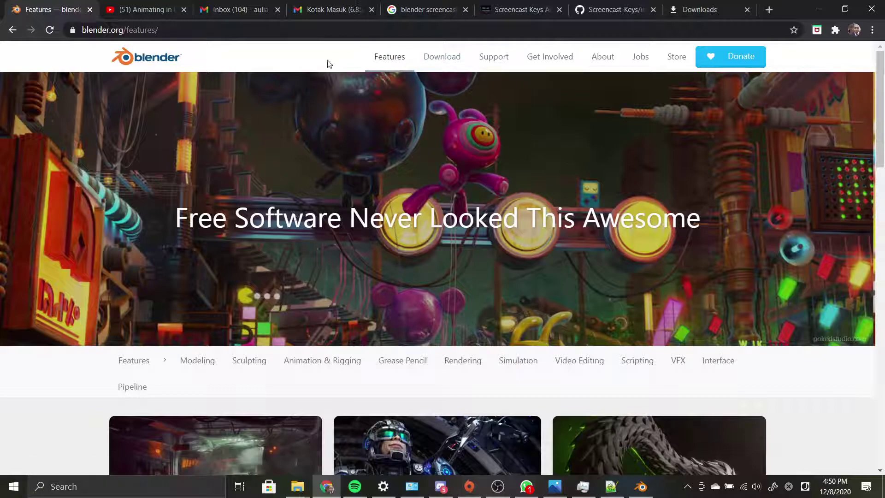
- Visit the Download page on blender.org and switch to the Blender application
click(440, 58)
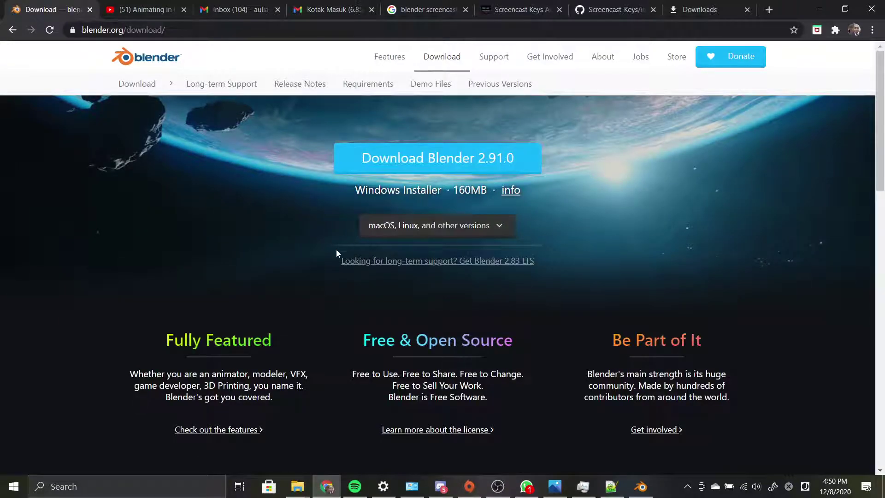
click(640, 487)
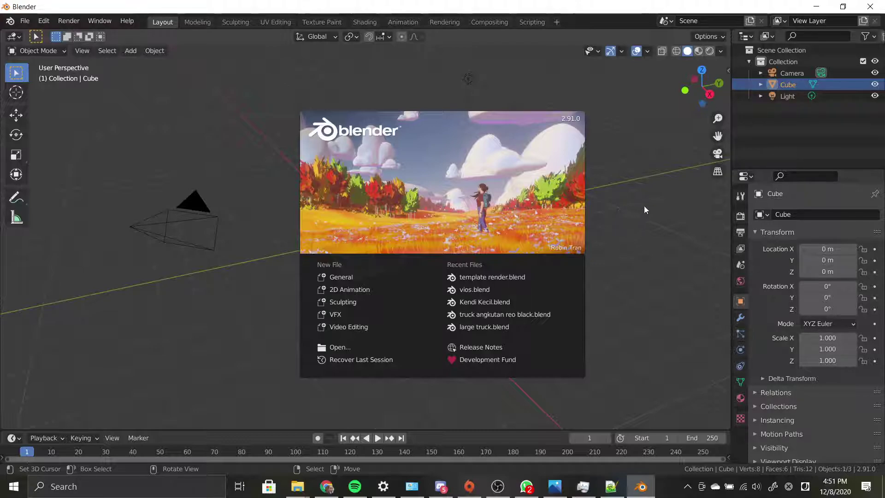
- Dismiss the splash screen, examine the available presets in the Keymap preferences, and close the preferences
click(24, 23)
click(25, 22)
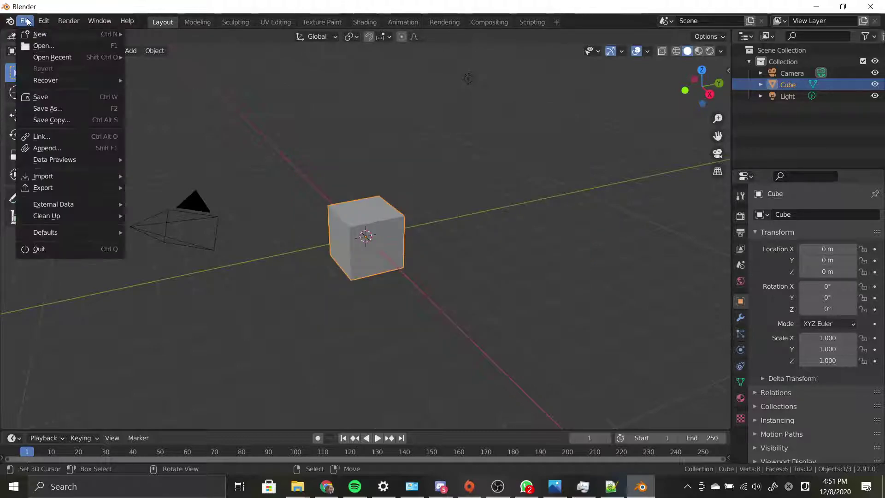
mouse_move(44, 20)
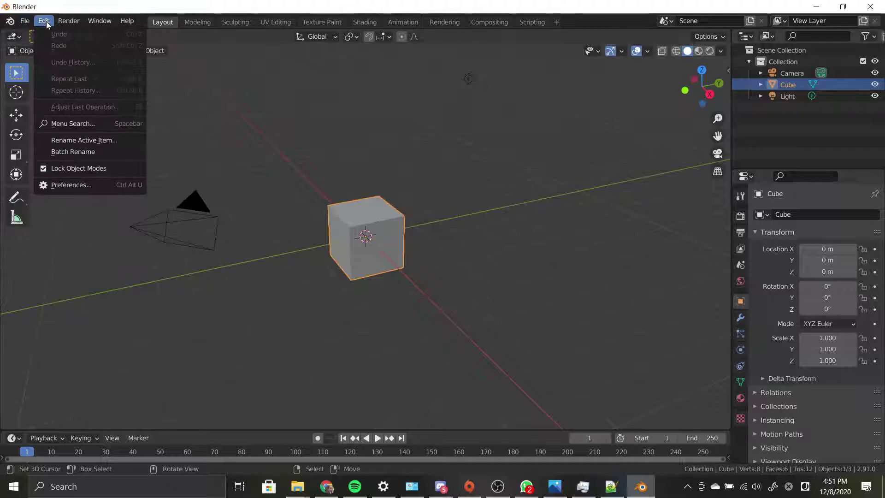
click(70, 185)
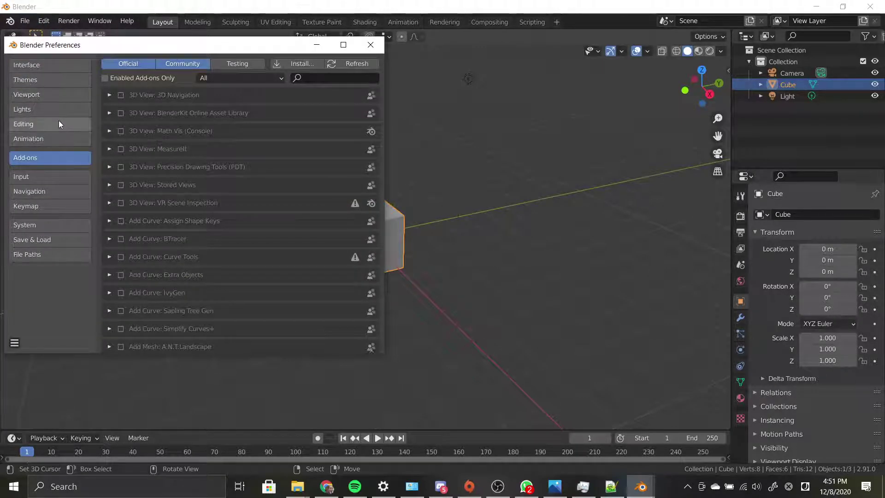
click(48, 207)
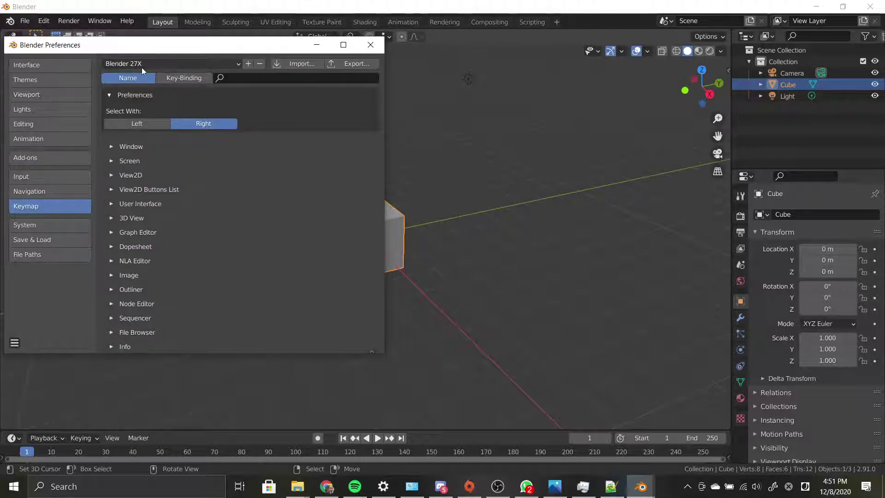
click(157, 64)
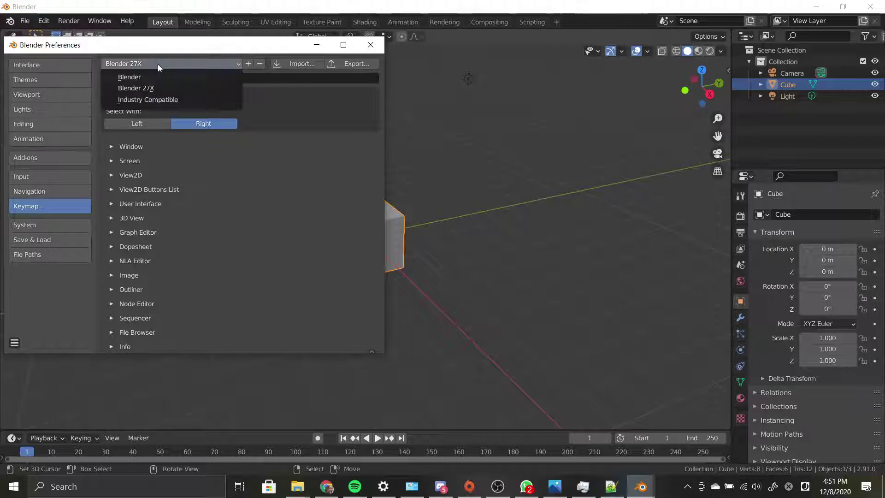
click(158, 64)
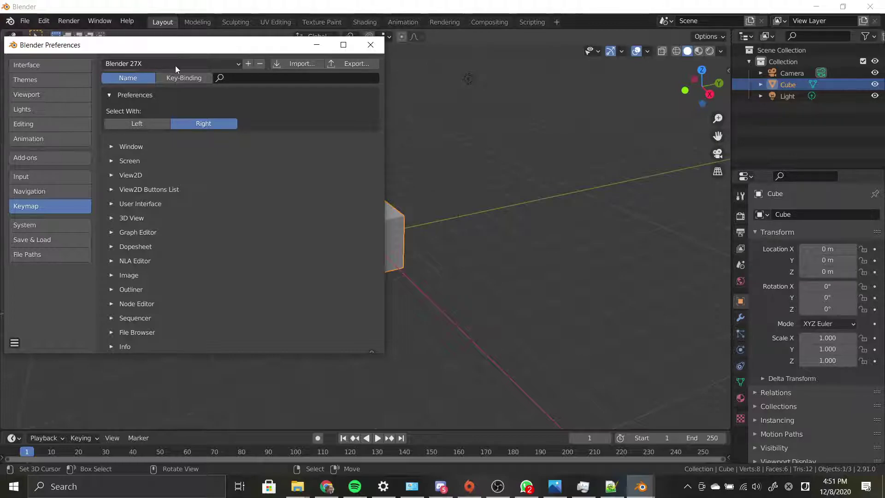
click(154, 66)
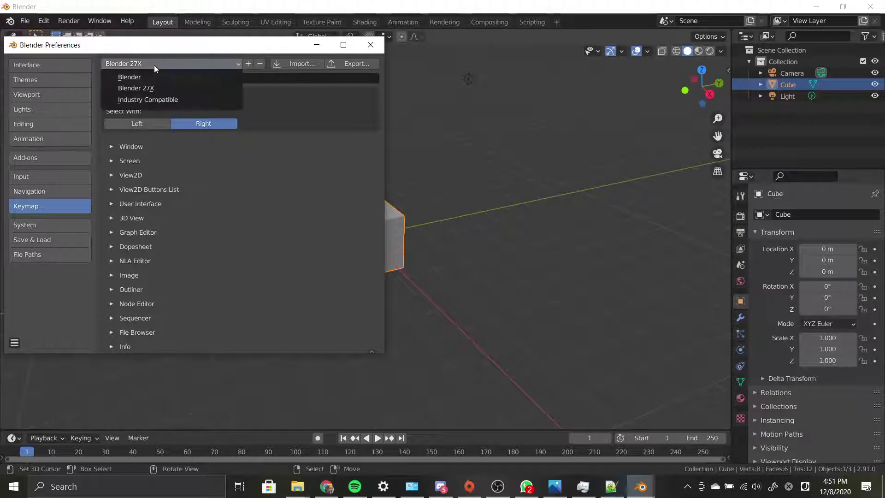
click(166, 66)
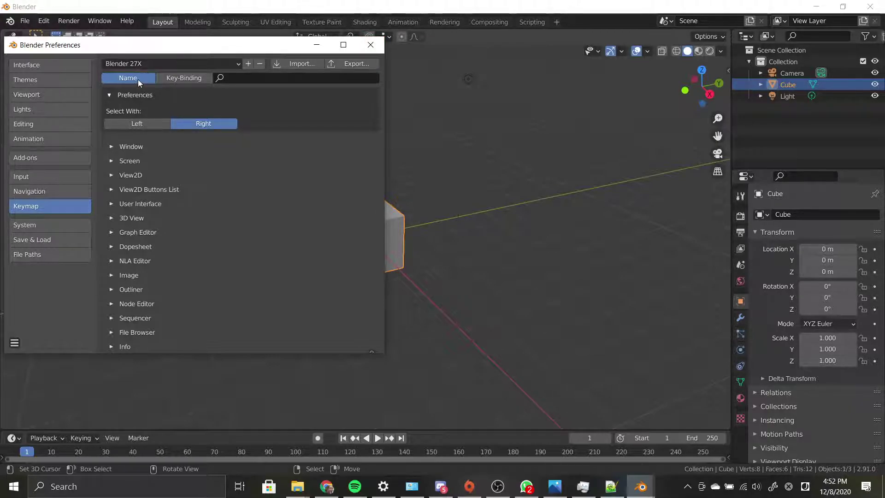
drag(197, 49, 229, 65)
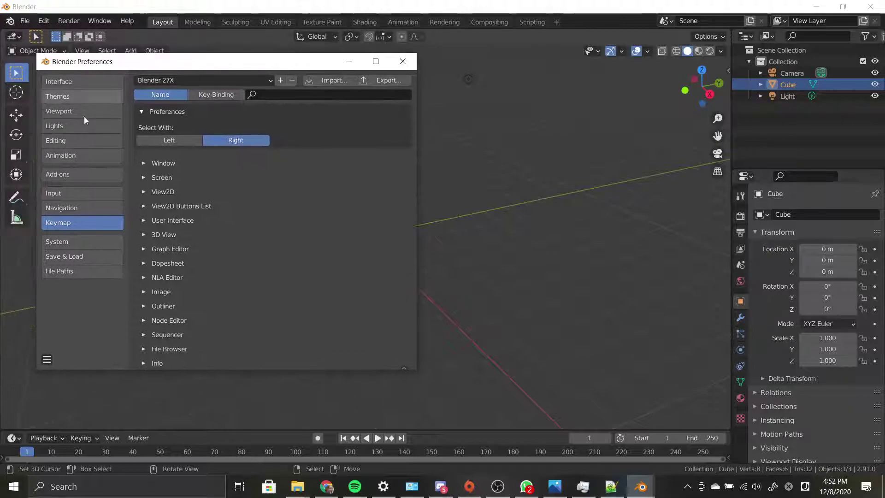
click(402, 67)
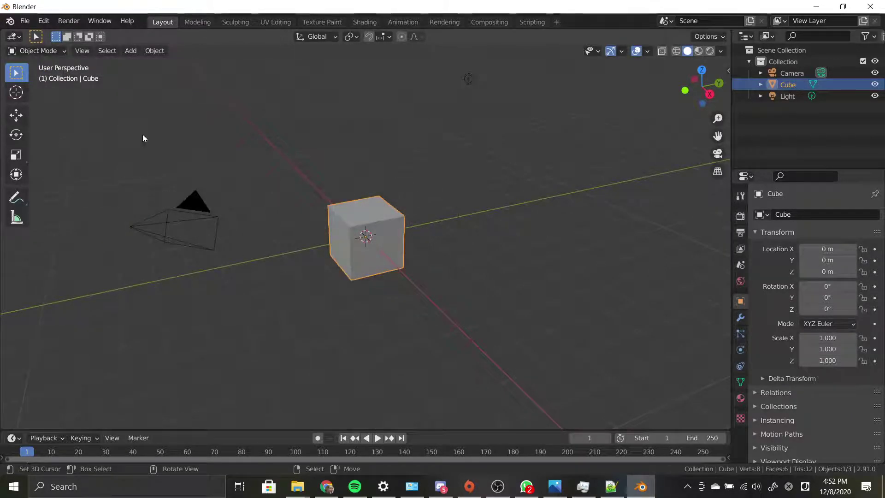
- Reopen the Keymap preferences and choose the Blender 27X keymap preset
click(23, 21)
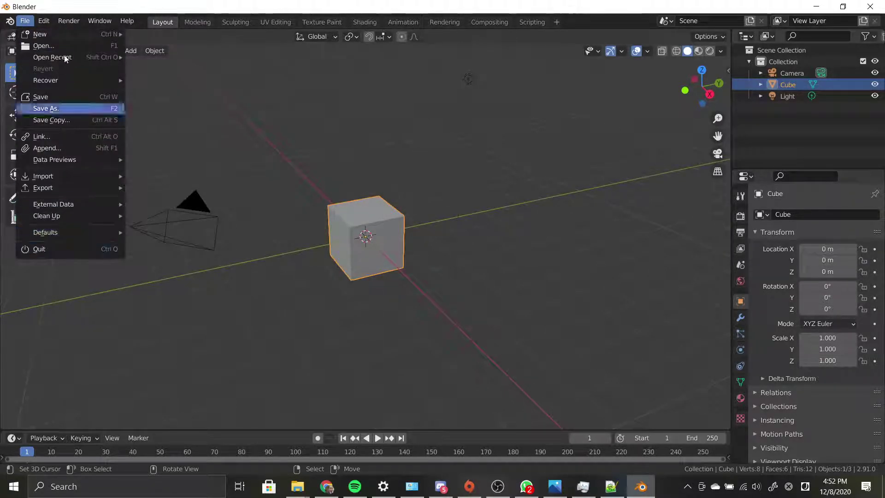
click(44, 20)
click(44, 21)
click(72, 189)
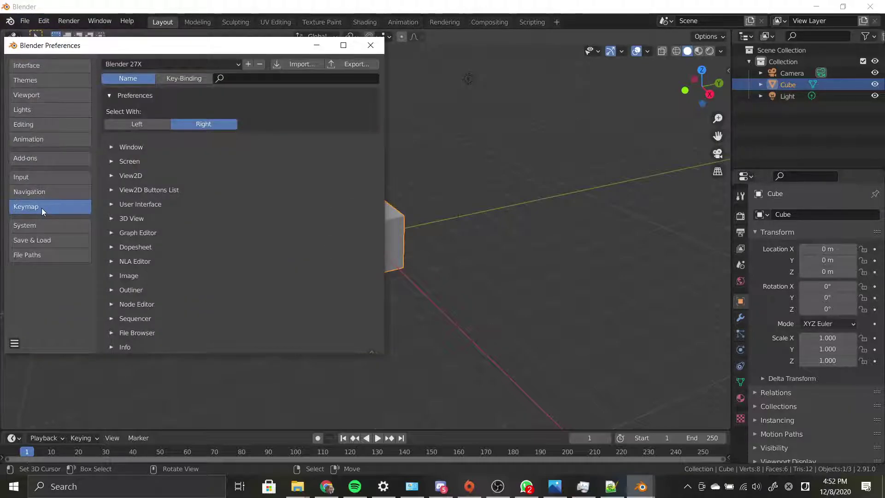
click(161, 64)
click(154, 87)
scroll(221, 201, down, 4)
scroll(218, 220, up, 4)
- Search the keymap by name for "space" and look through the matching entries
click(243, 79)
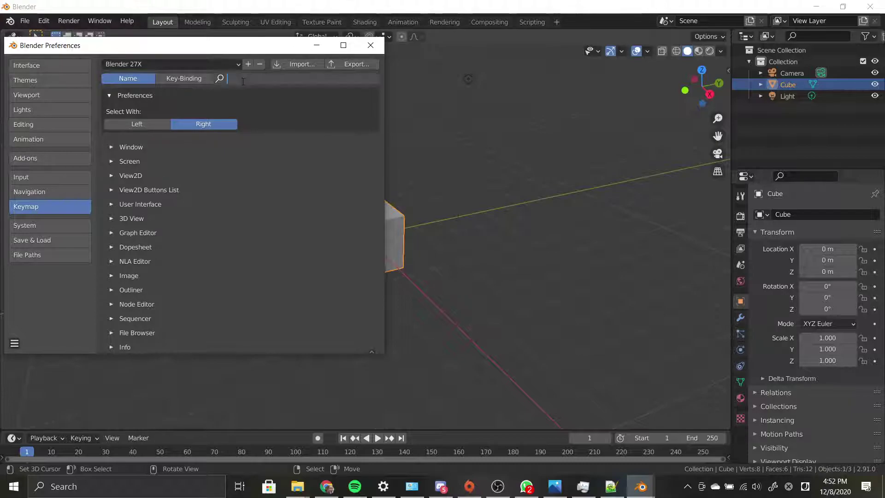
text(space)
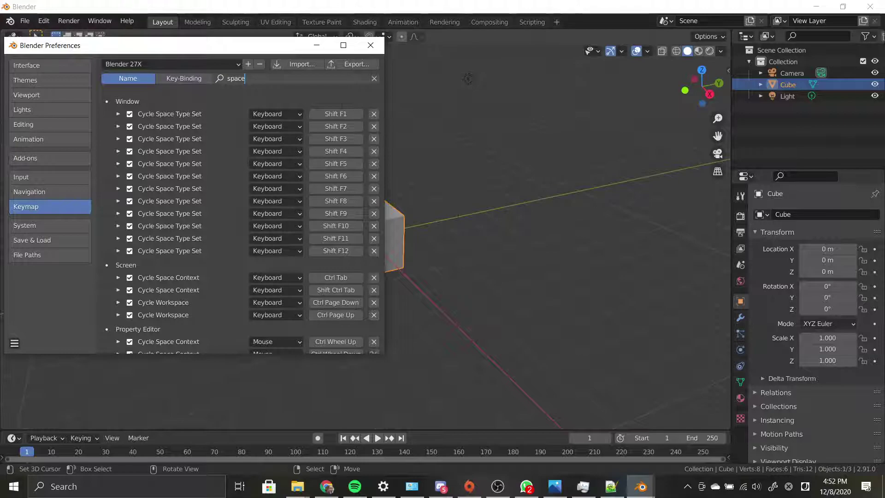
key(Return)
scroll(193, 147, down, 1)
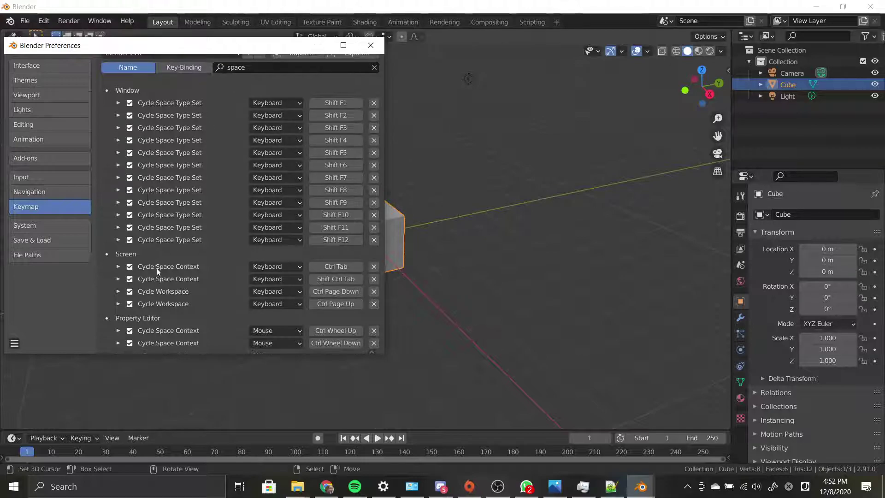
scroll(172, 300, up, 1)
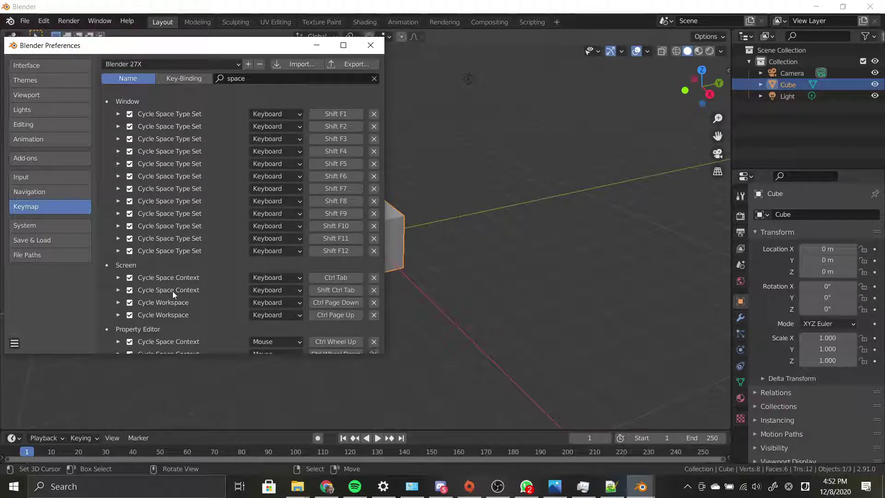
- Search the keymap by key-binding for "space"
click(265, 78)
click(187, 79)
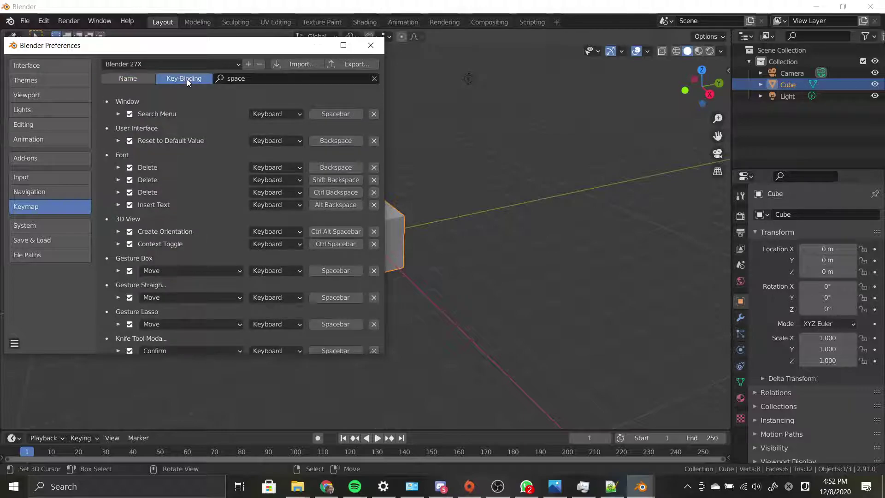
click(252, 78)
text(space)
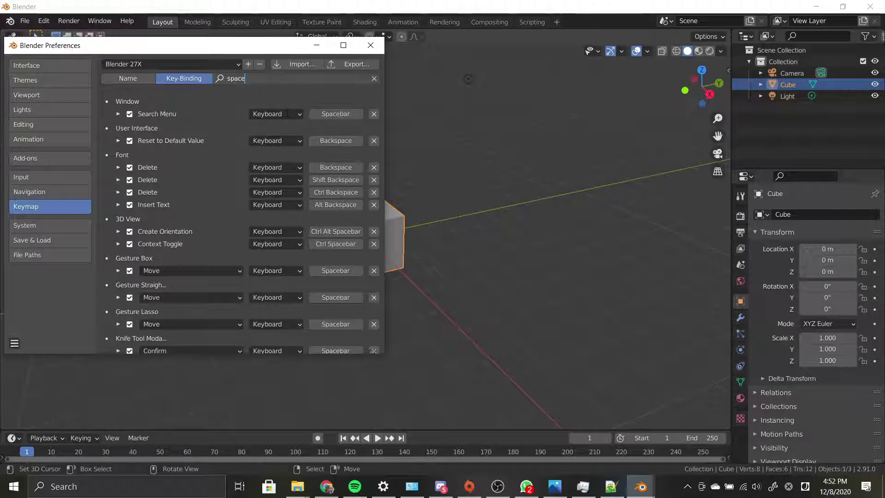
key(Return)
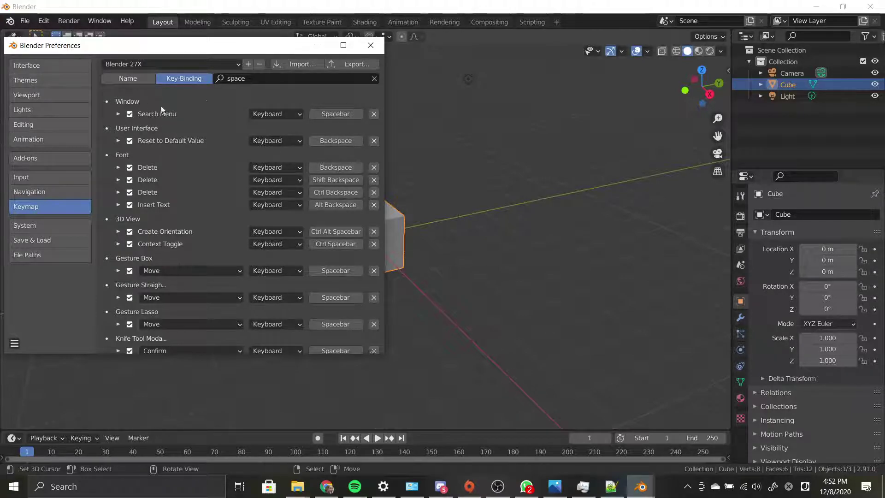
- Try the key-binding searches "searc", "space" and "wind", and clear the search text
click(251, 78)
click(251, 75)
double_click(251, 75)
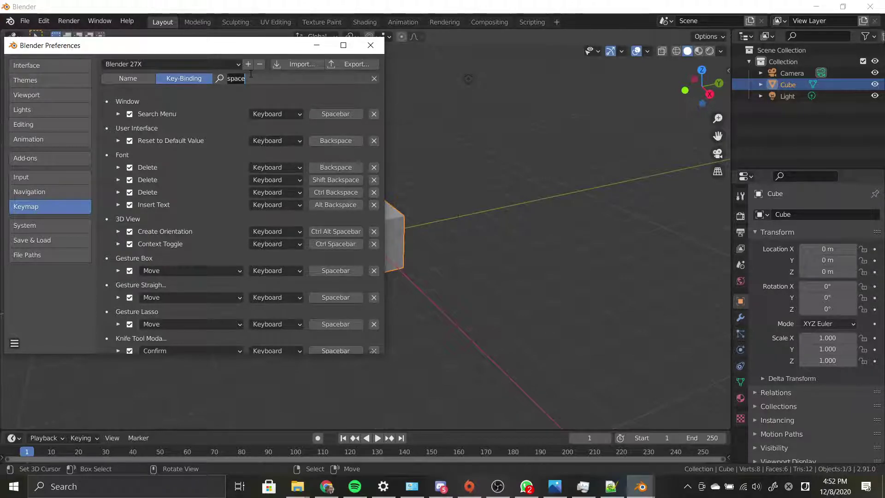
text(searc)
key(BackSpace)
key(BackSpace)
key(BackSpace)
key(BackSpace)
key(BackSpace)
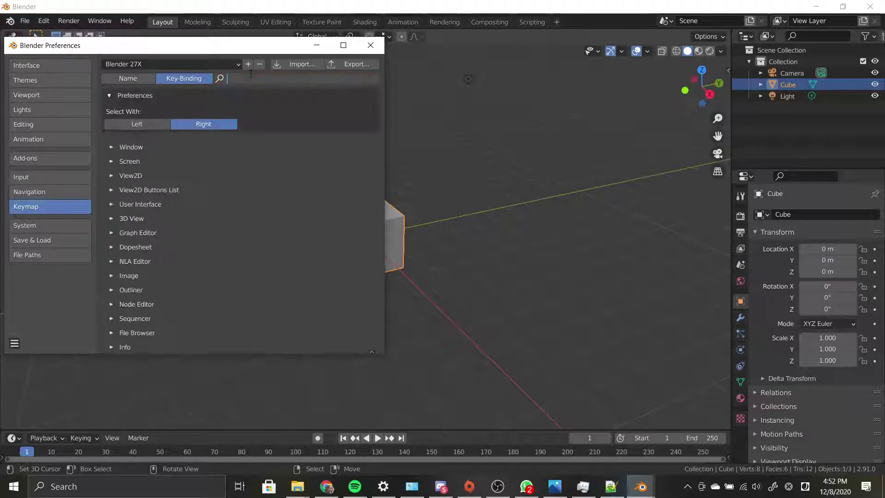
text(space)
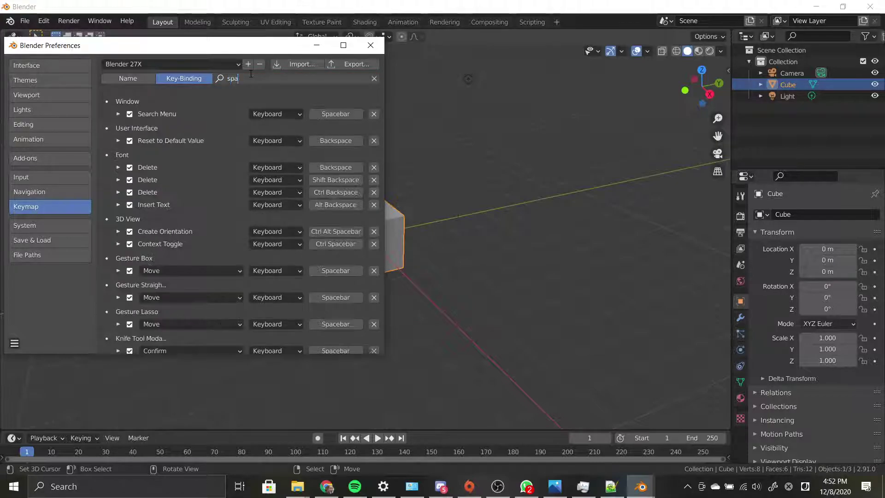
key(BackSpace)
key(BackSpace)
key(BackSpace)
key(BackSpace)
key(BackSpace)
text(wind)
key(BackSpace)
key(BackSpace)
key(BackSpace)
key(BackSpace)
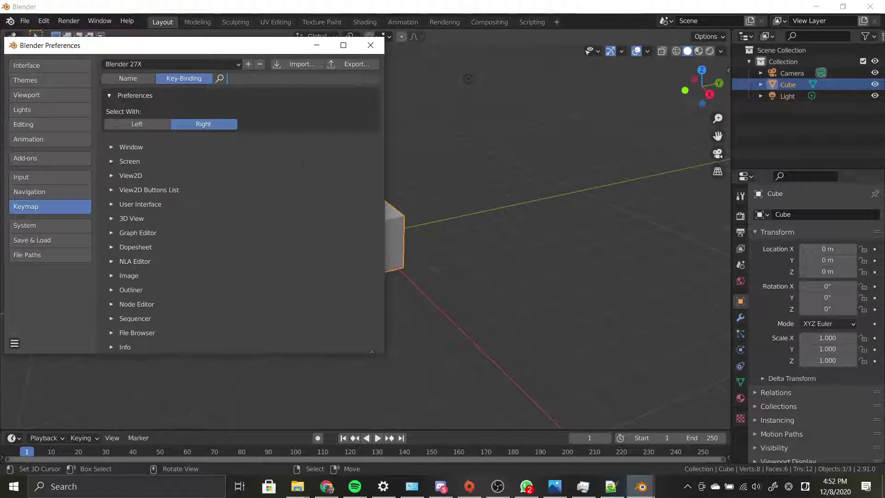
- Search the keymap by name for "search" to find the Search Menu shortcut
click(122, 75)
click(122, 76)
click(266, 78)
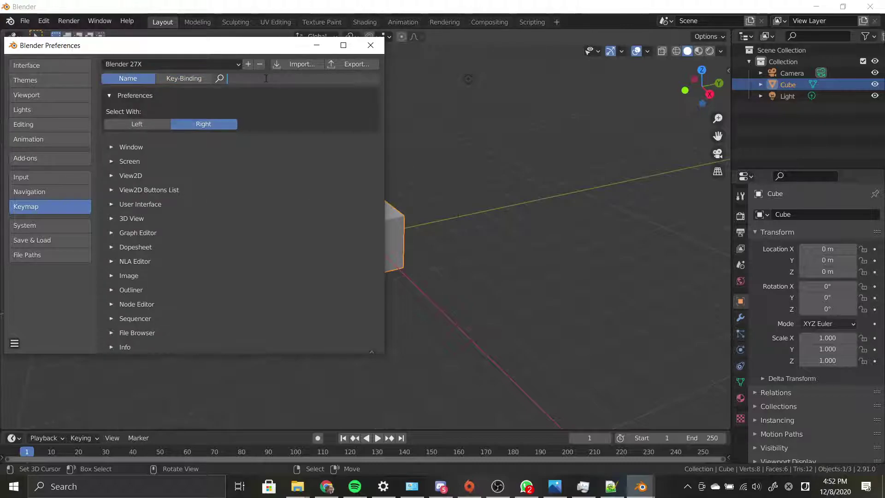
text(search)
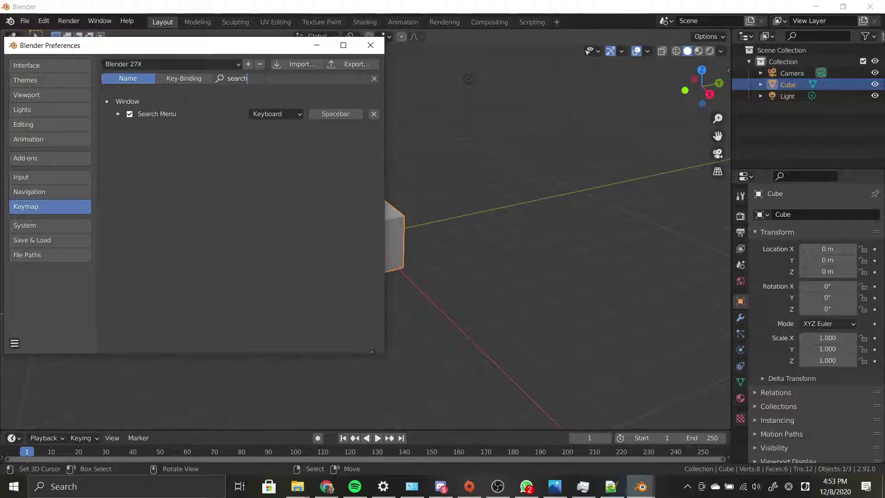
click(164, 116)
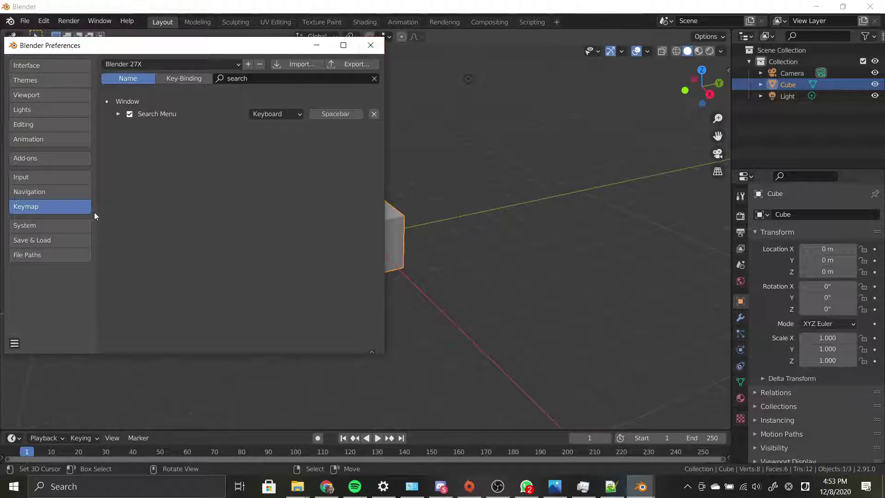
- Examine the Save & Load preferences and close the preferences window
click(57, 238)
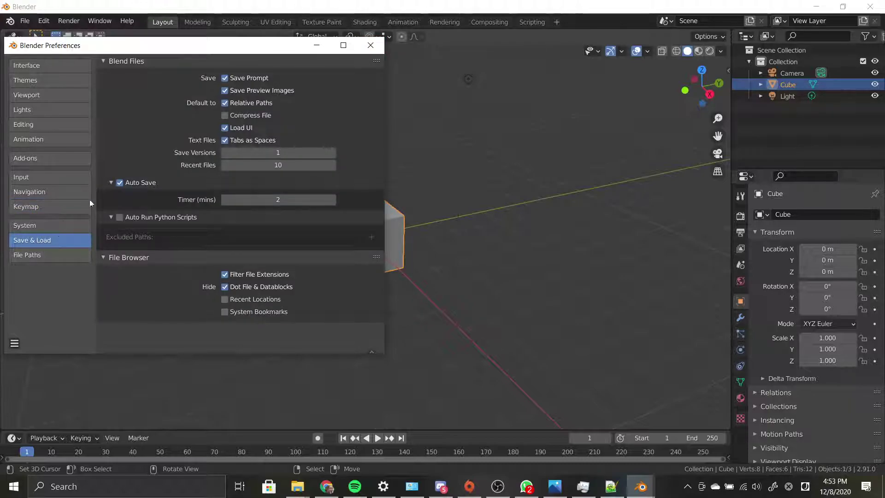
click(371, 46)
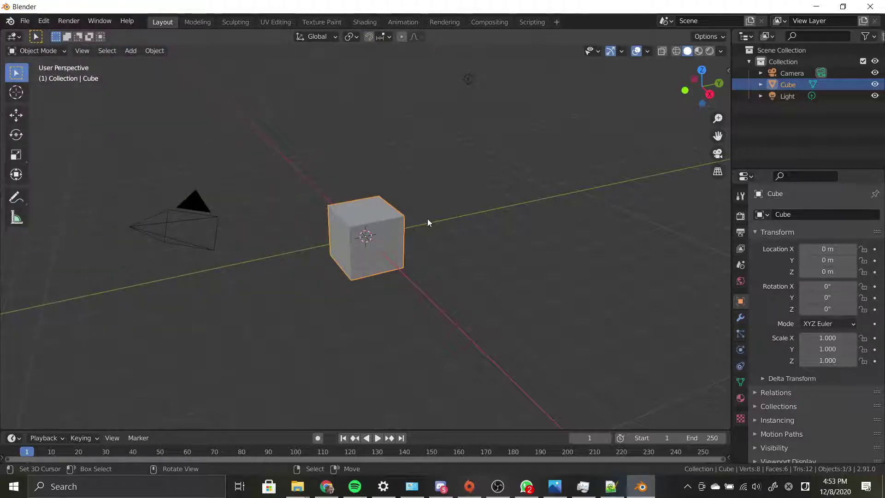
scroll(464, 188, down, 2)
scroll(463, 186, up, 2)
- Enable the Screencast Keys display from the 3D viewport's sidebar and hide the sidebar again
key(n)
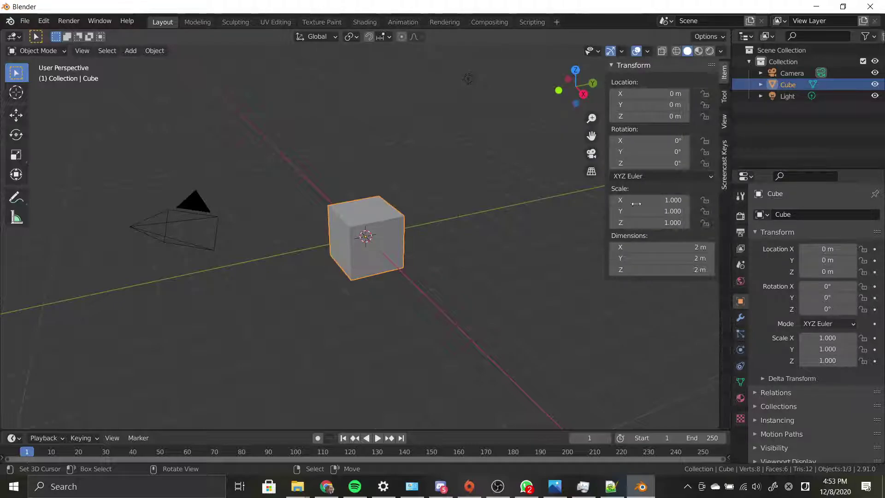
click(725, 176)
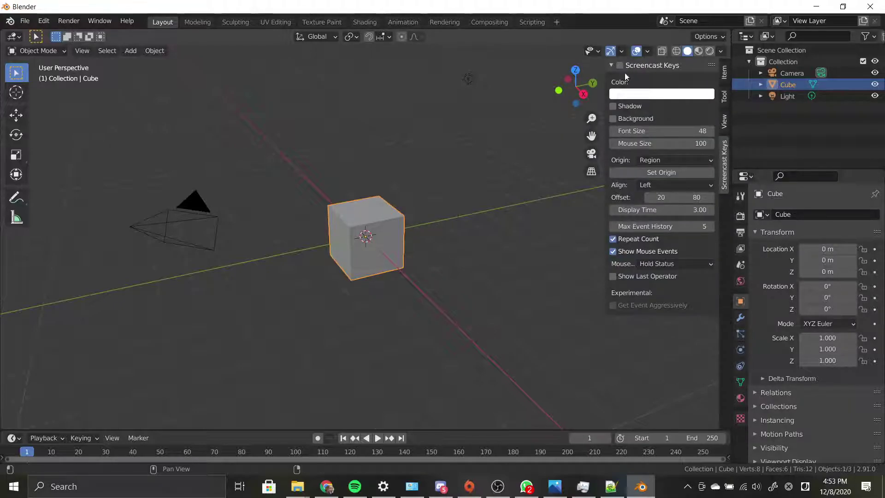
click(619, 65)
key(n)
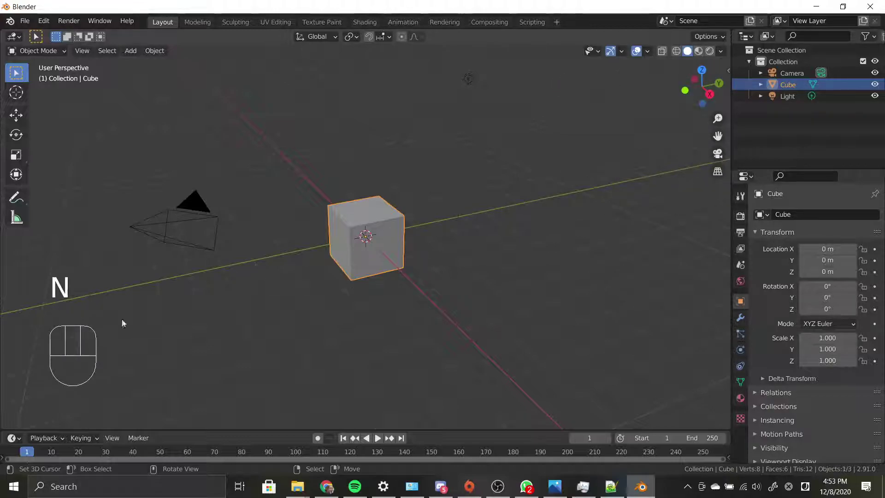
- Orbit around the default cube and zoom in and out to examine the scene from several angles
alt+middle_drag(369, 244, 287, 239)
scroll(350, 245, down, 2)
scroll(356, 246, up, 3)
middle_drag(356, 246, 495, 231)
scroll(374, 248, down, 1)
scroll(355, 235, up, 1)
middle_drag(430, 231, 466, 219)
scroll(466, 218, down, 4)
scroll(463, 221, up, 2)
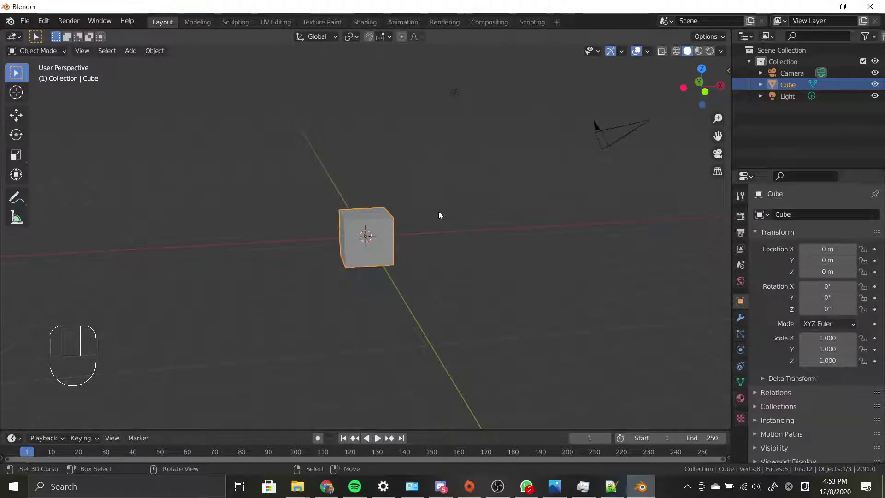
scroll(420, 144, down, 1)
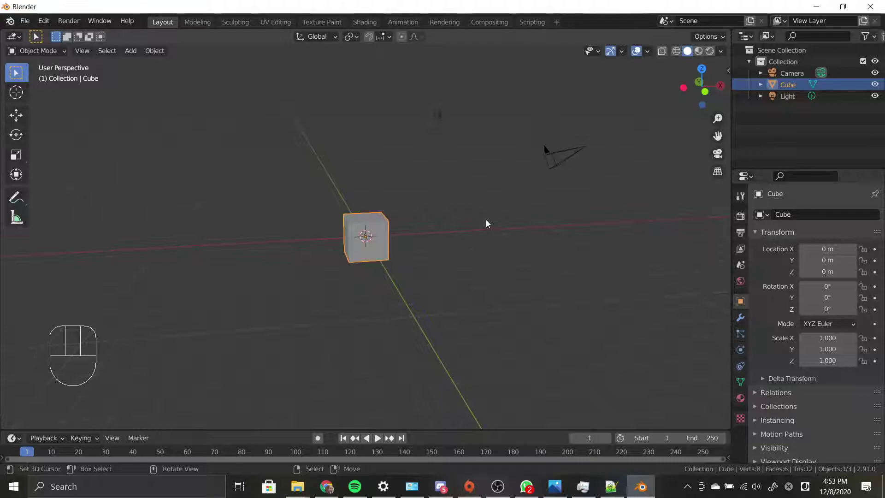
- View the cube in front, right and top orthographic views and orbit back to a perspective view
scroll(487, 223, up, 2)
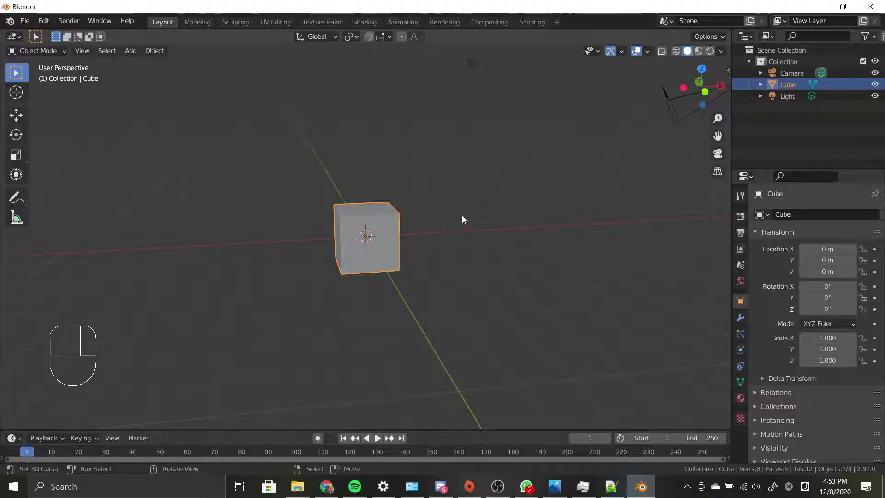
scroll(462, 215, down, 1)
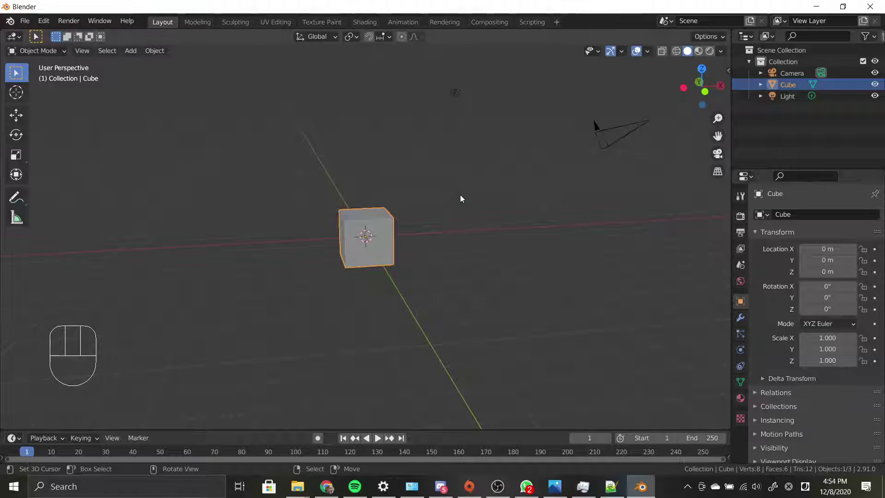
key(KP_1)
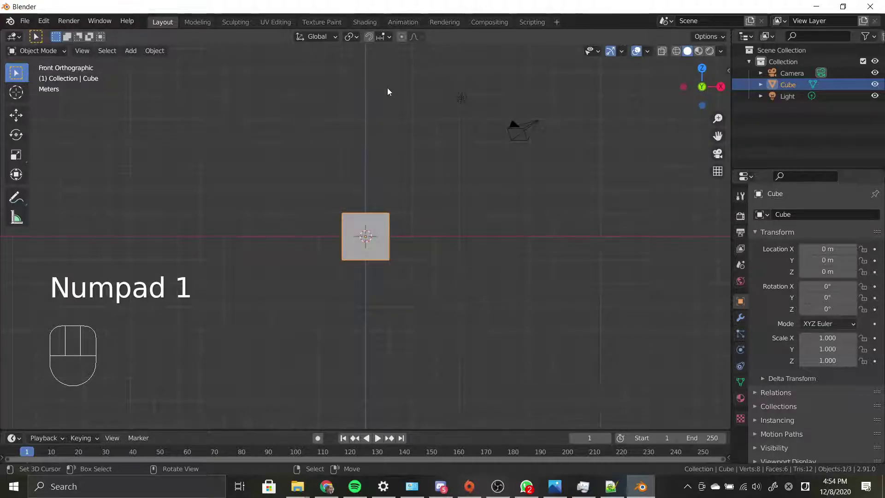
key(KP_3)
key(KP_7)
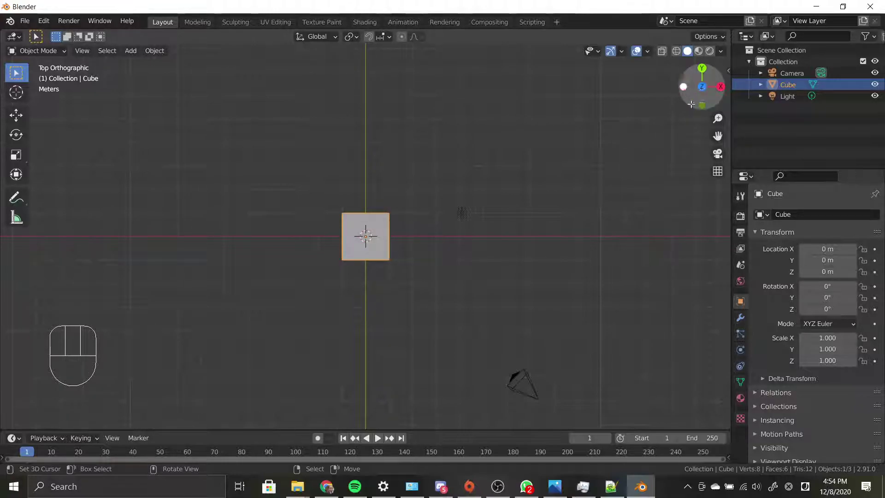
alt+middle_drag(607, 287, 575, 223)
- Cycle repeatedly through the front, right and top orthographic views, returning to a free perspective angle after each round
key(KP_1)
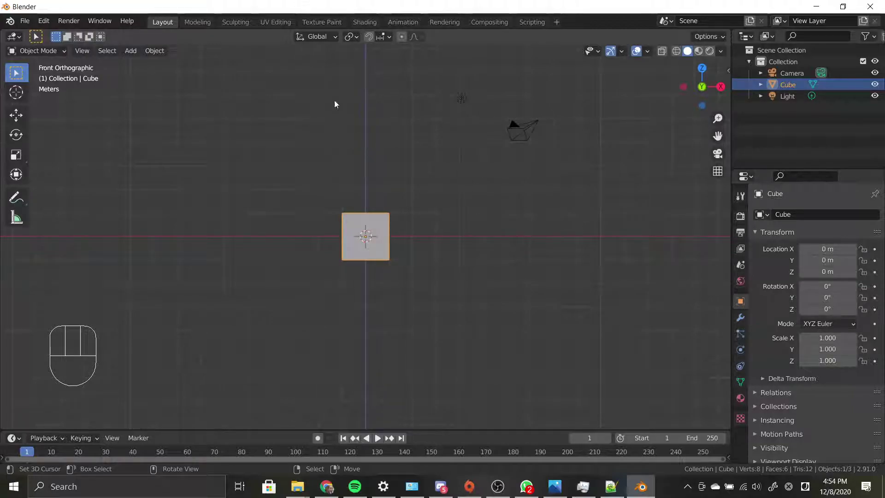
key(KP_3)
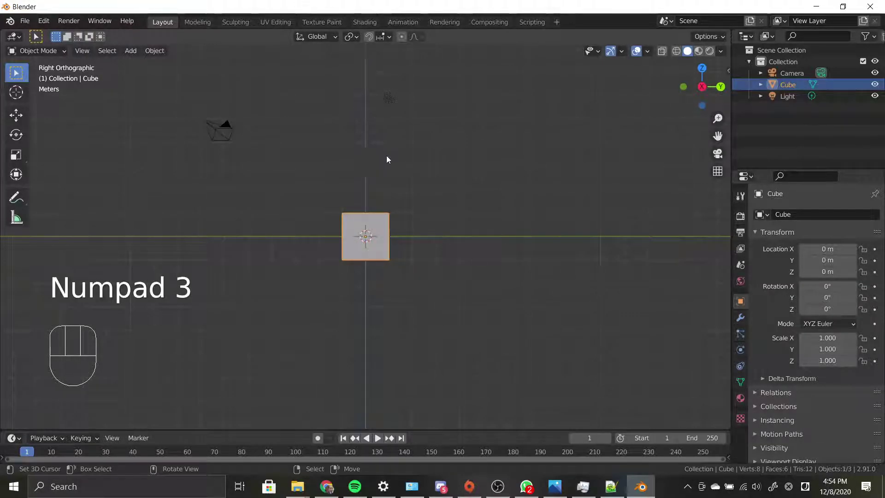
key(KP_7)
middle_drag(431, 187, 497, 162)
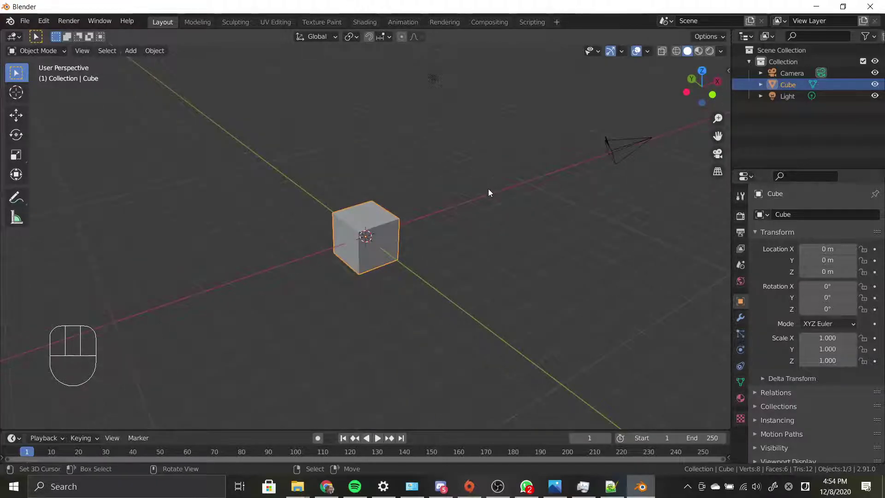
key(KP_1)
key(KP_3)
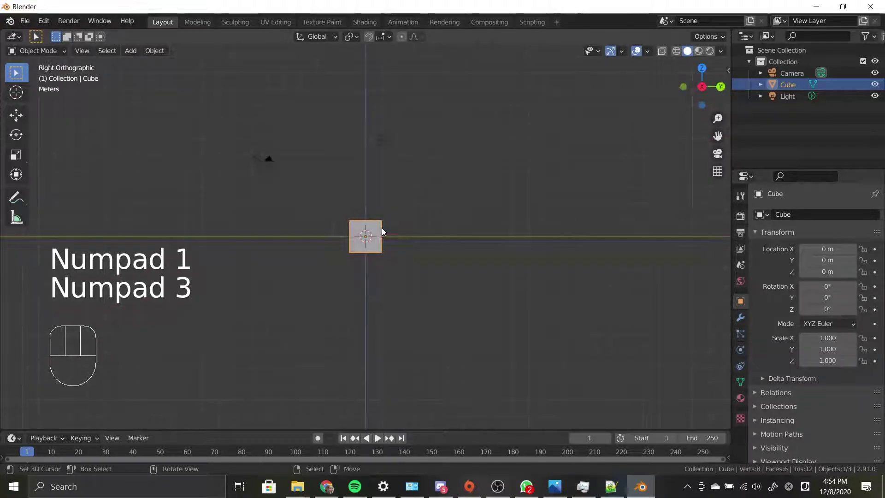
key(KP_7)
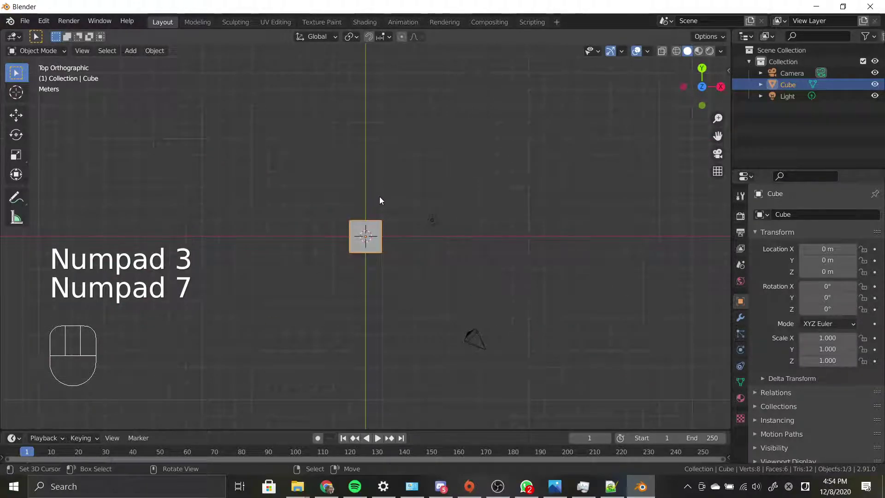
key(KP_1)
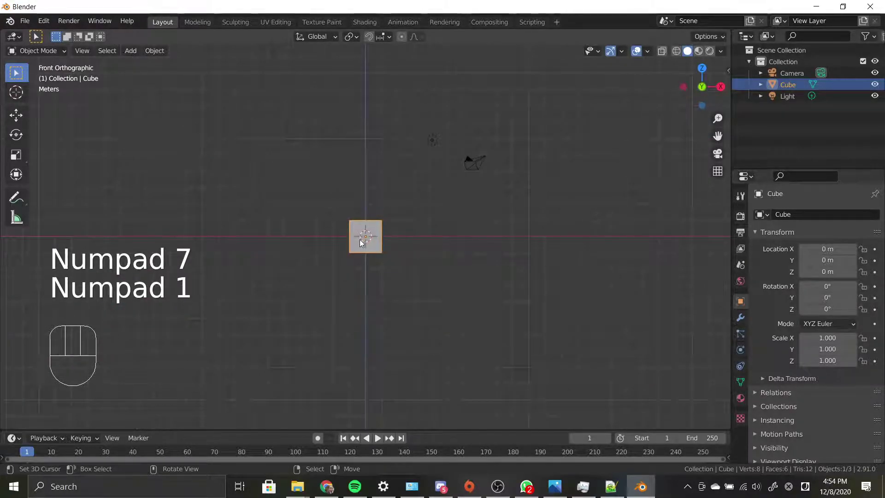
key(KP_3)
key(KP_7)
middle_drag(369, 227, 491, 165)
- Zoom in close to the cube and far back out several times from the perspective angle
scroll(483, 180, up, 3)
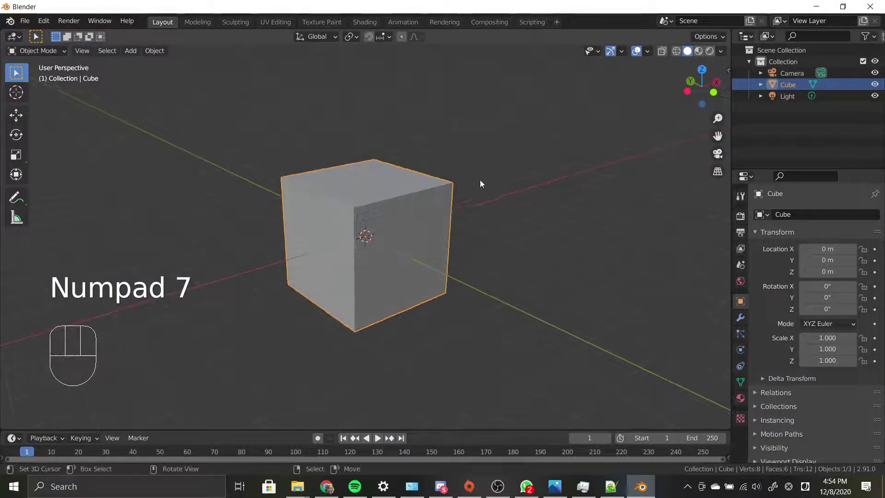
mouse_move(440, 201)
middle_down()
mouse_move(545, 195)
mouse_move(419, 186)
mouse_move(500, 210)
mouse_move(392, 191)
mouse_move(444, 206)
middle_up()
scroll(419, 184, down, 2)
scroll(447, 197, up, 2)
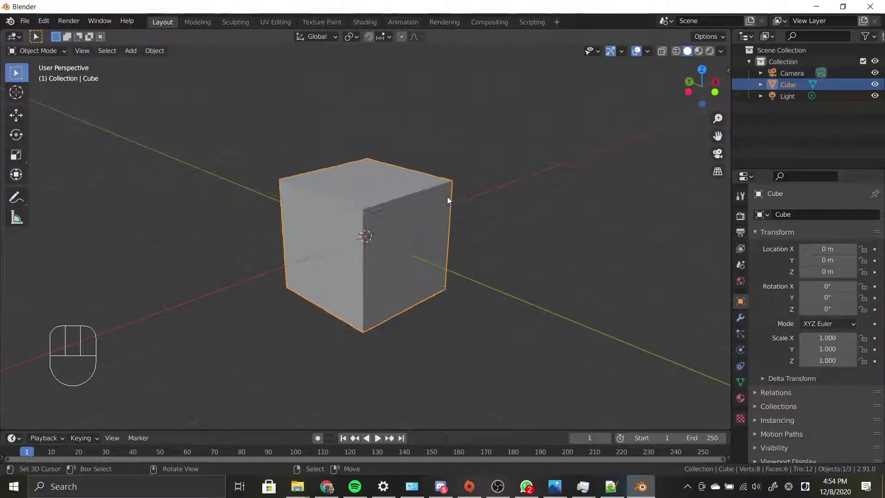
scroll(448, 196, down, 3)
scroll(447, 196, down, 4)
scroll(447, 197, up, 3)
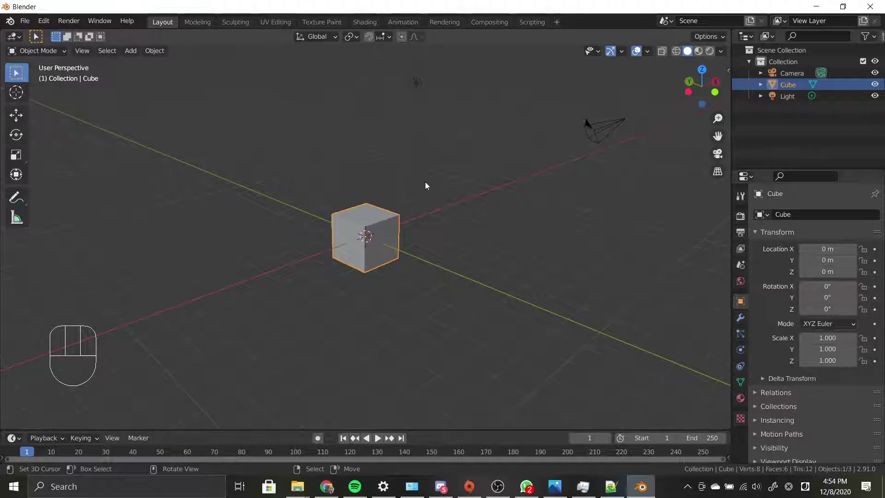
scroll(425, 178, down, 12)
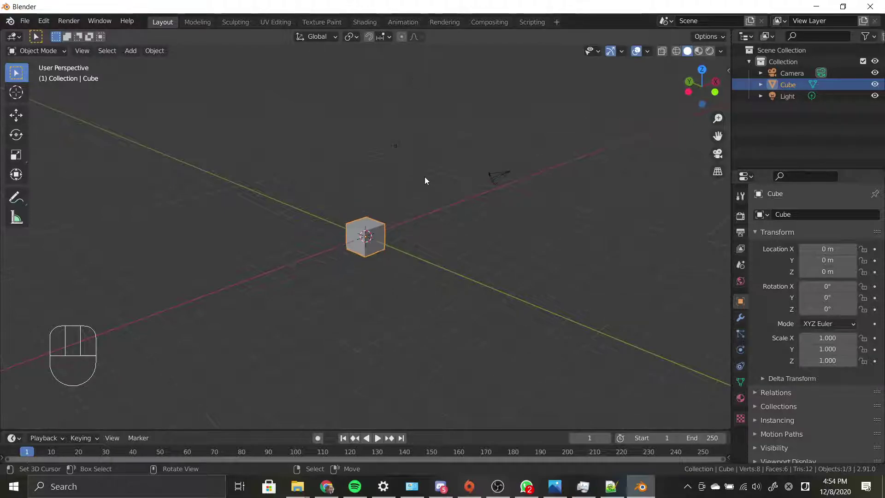
scroll(425, 180, down, 2)
scroll(425, 180, up, 12)
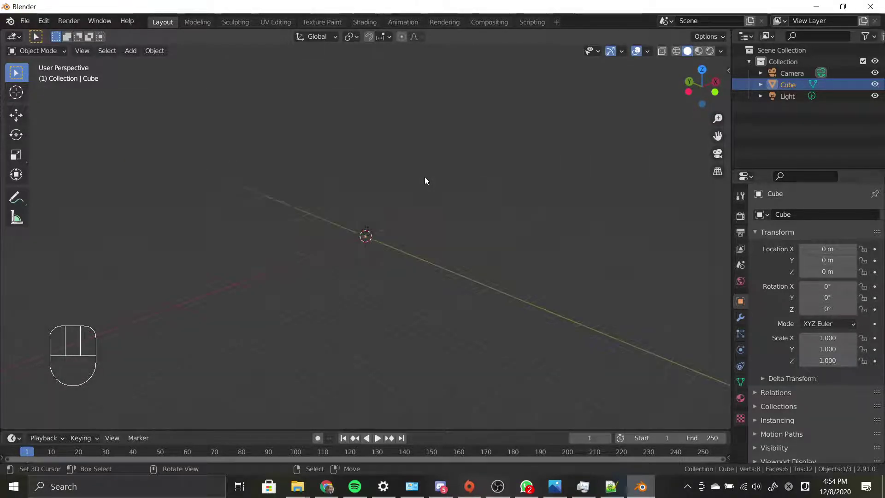
scroll(425, 180, up, 4)
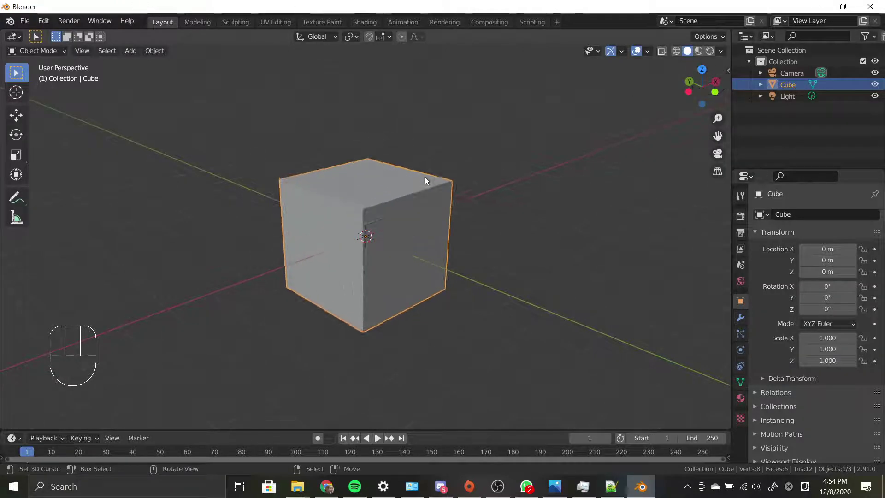
scroll(423, 212, down, 10)
- Orbit to another side of the cube and inspect it at near and far zoom levels
alt+middle_drag(252, 250, 485, 239)
scroll(424, 239, up, 5)
scroll(419, 238, up, 2)
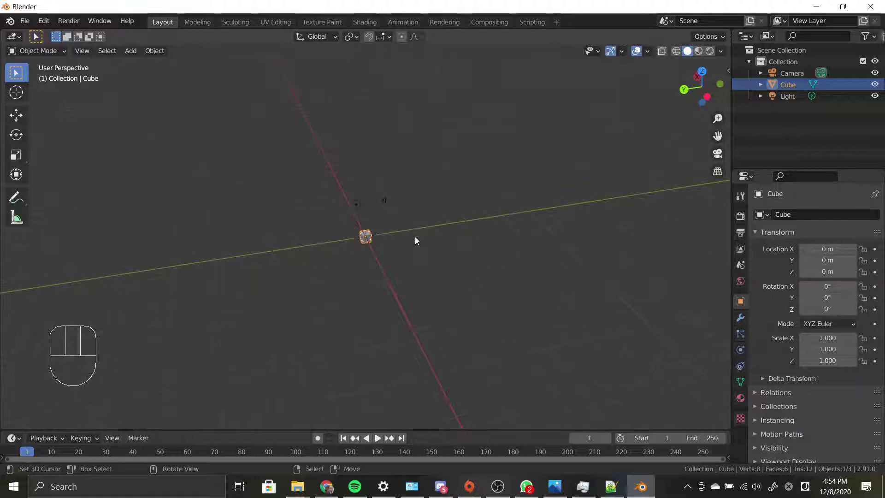
scroll(350, 215, up, 8)
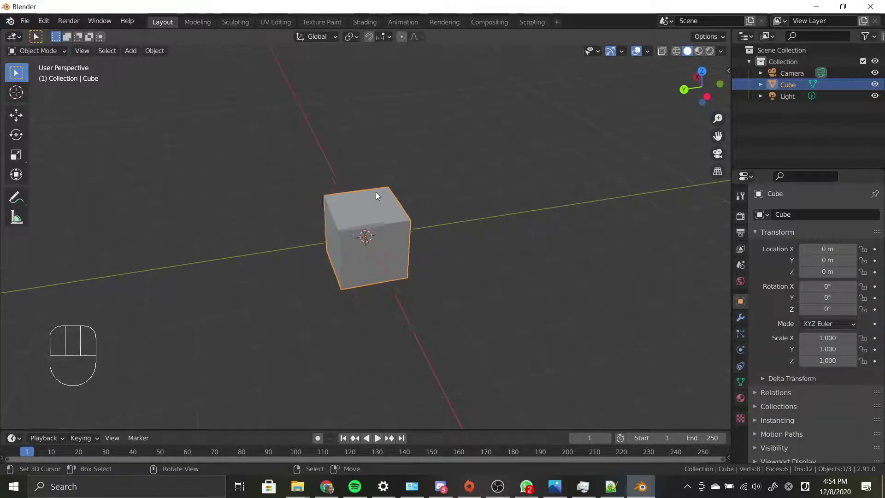
scroll(378, 199, down, 6)
scroll(366, 189, up, 6)
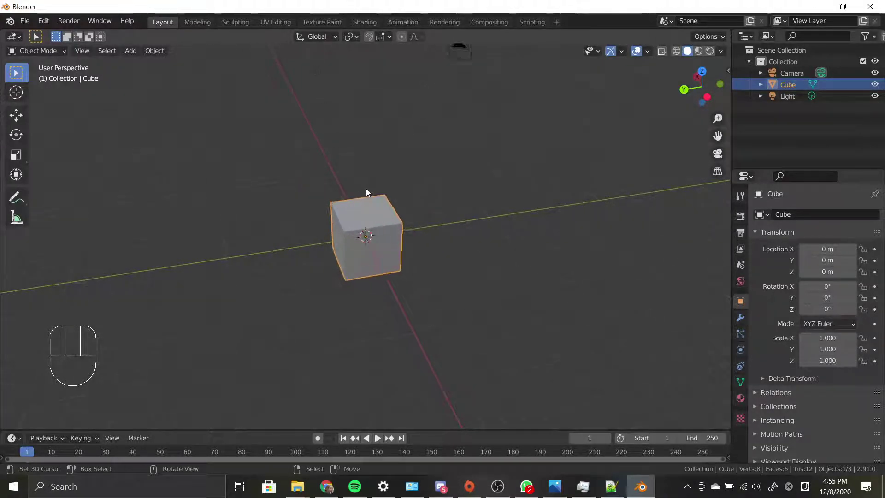
- Combine orbiting and zooming to examine the cube, camera and light from varied angles and distances
middle_drag(241, 203, 364, 277)
middle_drag(505, 251, 360, 282)
scroll(360, 278, up, 5)
scroll(361, 272, down, 3)
scroll(363, 268, up, 3)
scroll(363, 268, down, 6)
scroll(363, 267, up, 4)
mouse_move(366, 261)
alt+middle_down()
mouse_move(284, 251)
mouse_move(371, 228)
mouse_move(411, 255)
mouse_move(379, 254)
alt+middle_up()
scroll(387, 228, down, 4)
scroll(379, 255, down, 3)
scroll(379, 254, up, 2)
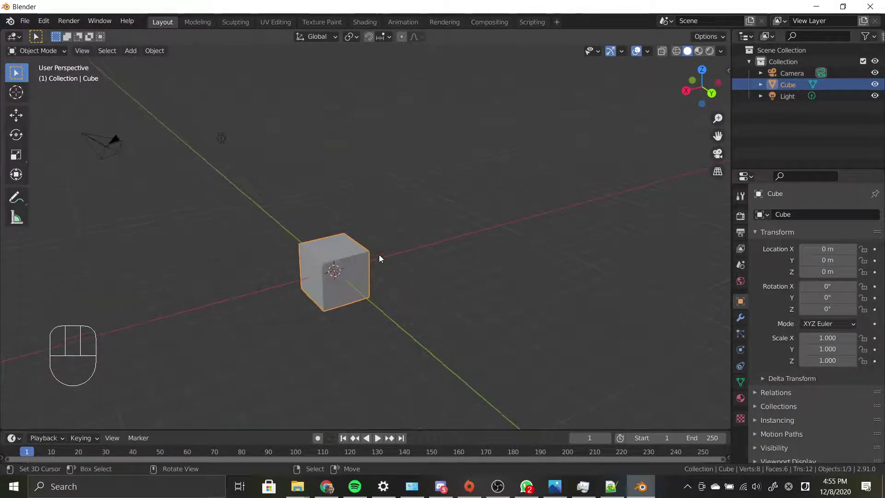
scroll(385, 255, up, 2)
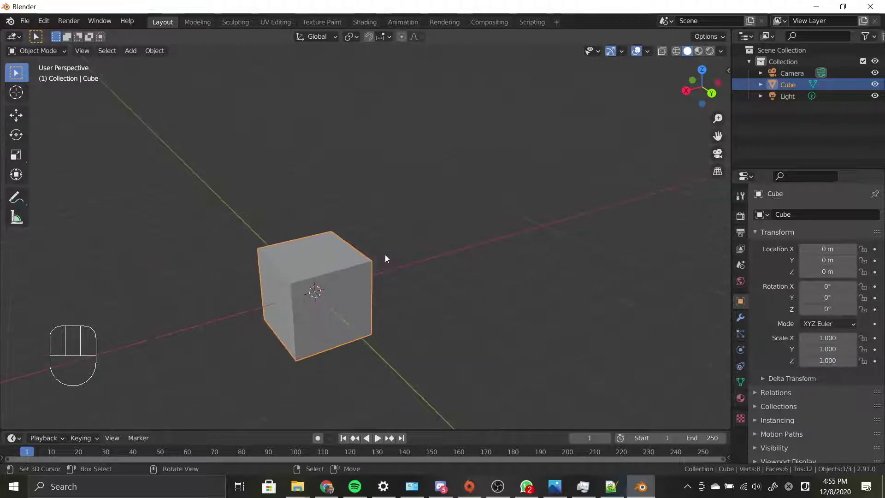
- Pan sideways across the scene, clear the object selection, and examine the objects from a new angle
shift+middle_drag(310, 261, 511, 255)
scroll(403, 257, up, 2)
scroll(377, 259, down, 3)
scroll(375, 258, up, 3)
key(a)
scroll(419, 202, down, 3)
scroll(493, 224, down, 2)
scroll(490, 229, up, 2)
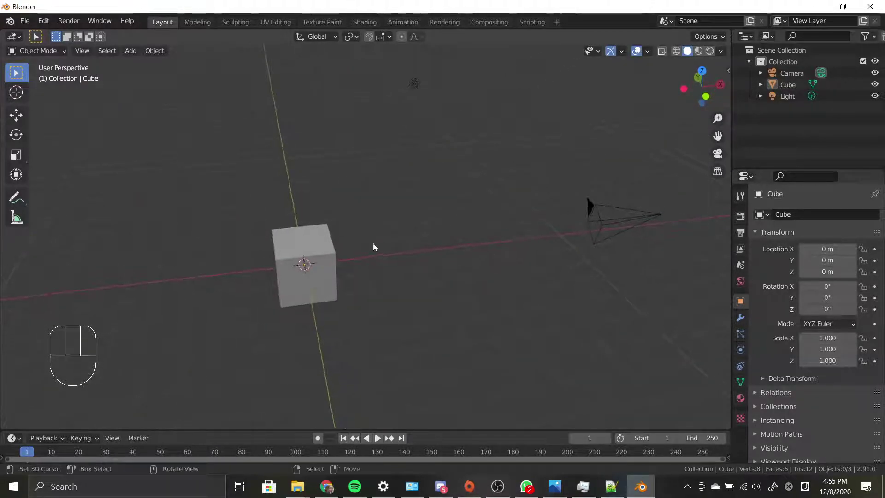
scroll(401, 221, down, 3)
scroll(357, 216, up, 2)
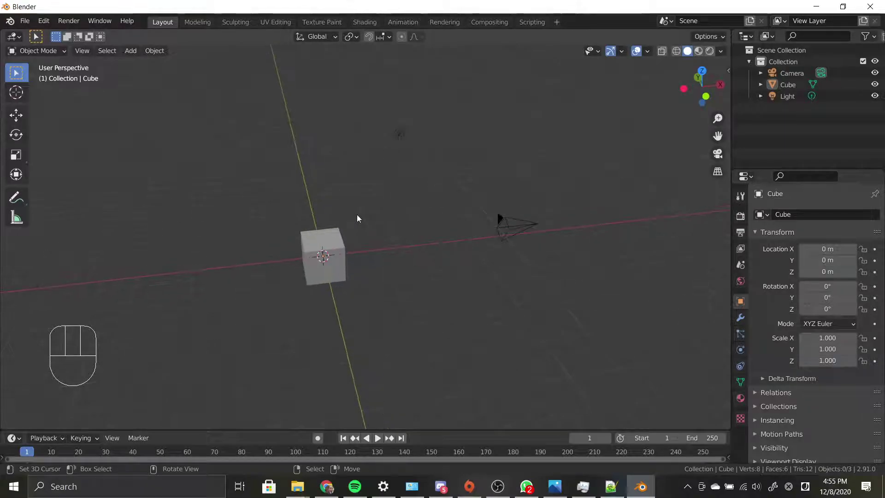
mouse_move(403, 220)
middle_down()
mouse_move(443, 235)
mouse_move(409, 219)
mouse_move(418, 223)
middle_up()
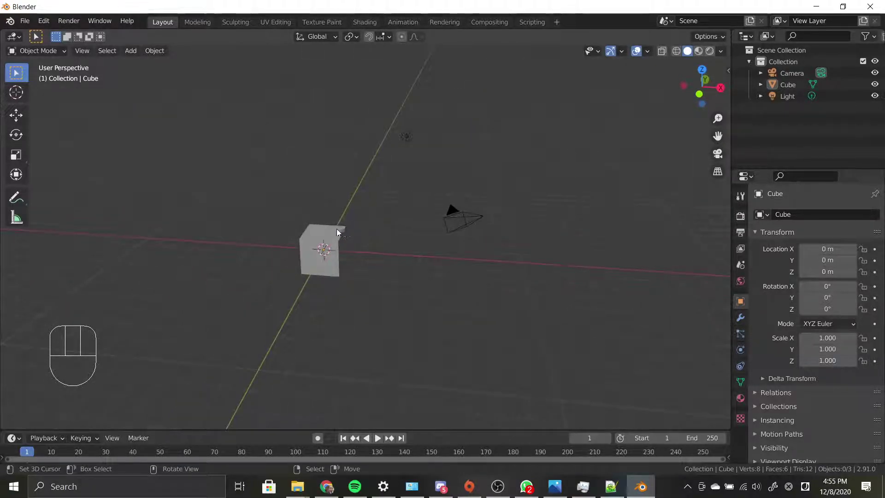
- Select the cube and try moving it in the viewport
right_drag(340, 229, 336, 230)
key(ctrl+z)
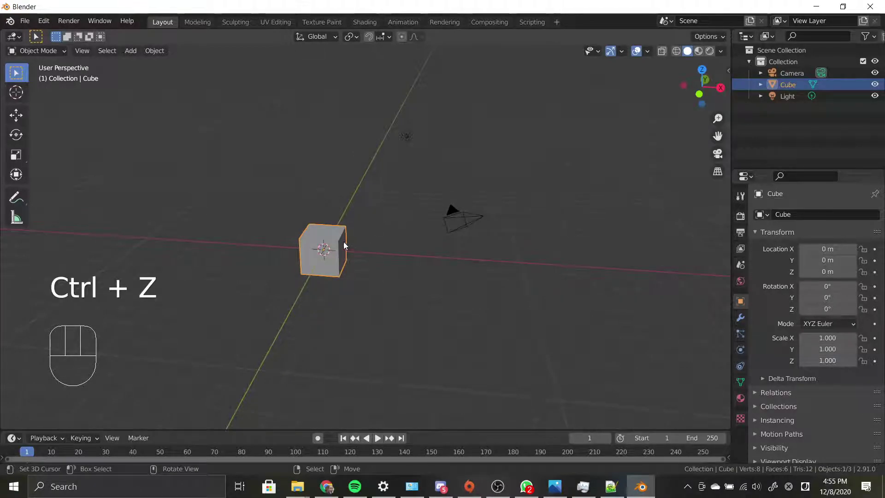
middle_drag(346, 275, 327, 249)
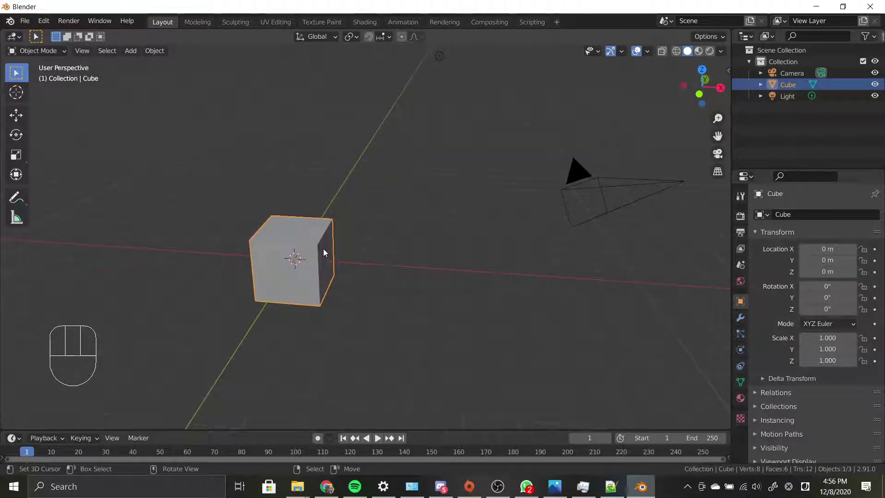
key(g)
right_click(326, 212)
- Select the light, camera and cube one after another in the viewport, finishing with the cube selected
right_click(415, 117)
scroll(424, 134, up, 2)
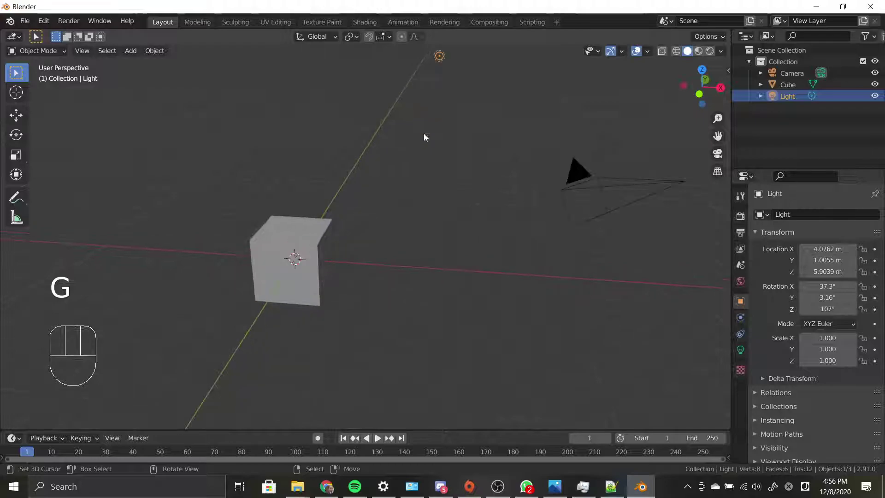
right_click(623, 180)
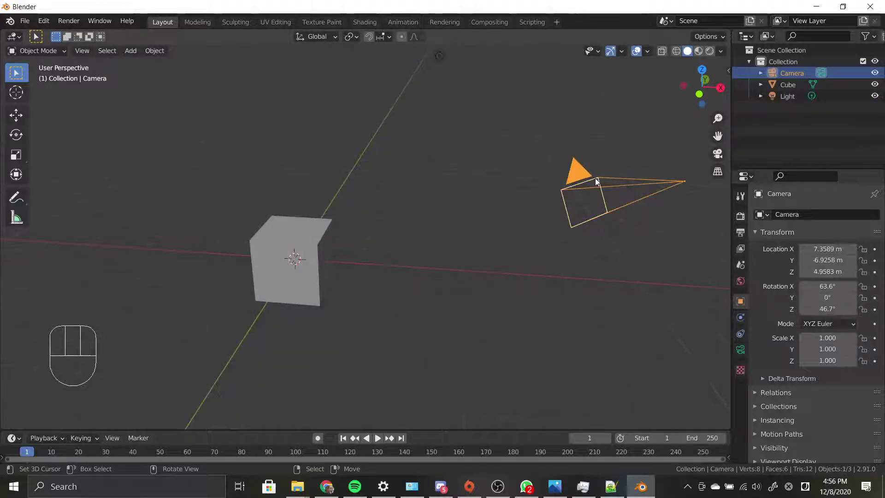
right_click(318, 237)
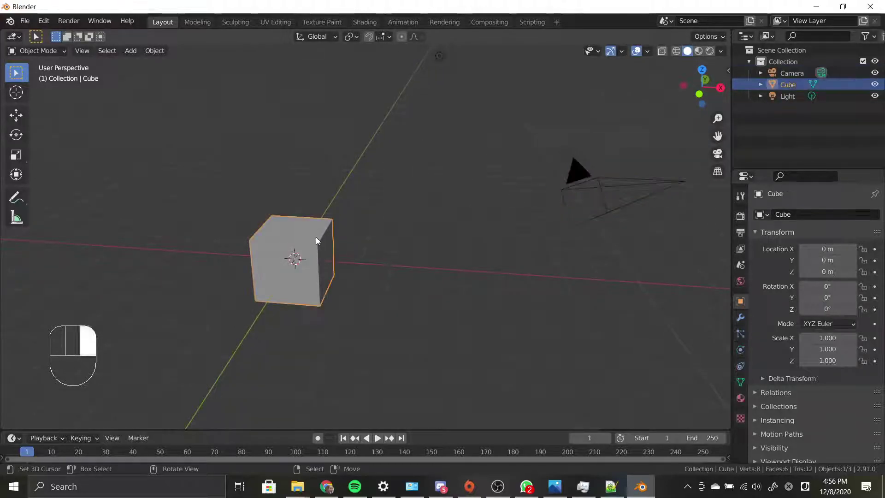
right_click(441, 58)
scroll(455, 84, down, 3)
right_click(470, 222)
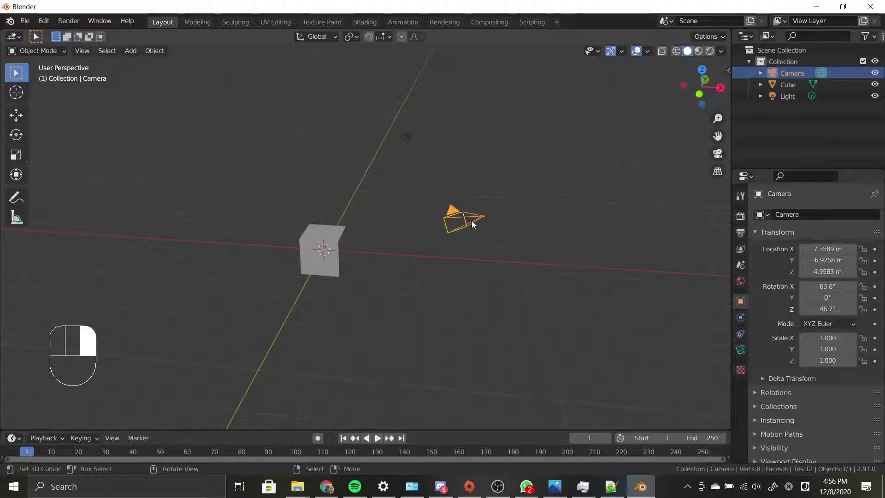
right_click(340, 231)
scroll(339, 231, up, 2)
right_click(419, 122)
right_click(325, 230)
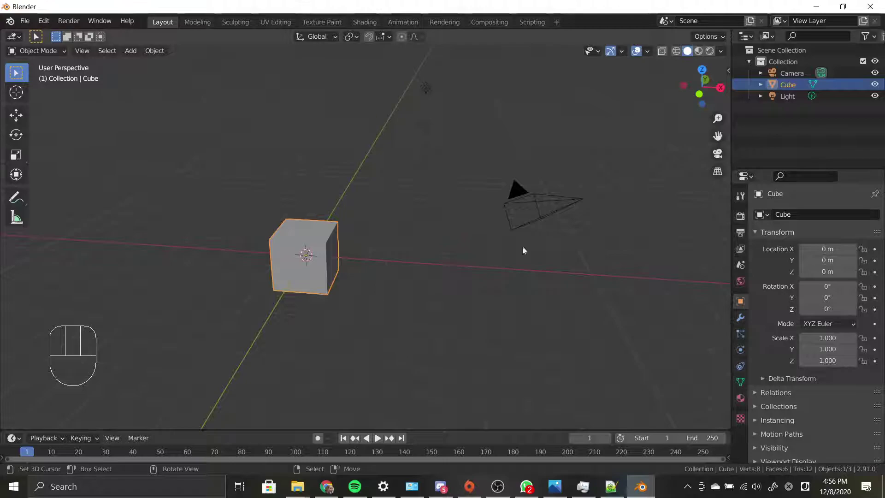
- From a lower viewing angle, run through selecting the light, camera and cube twice, ending on the cube
scroll(507, 261, down, 3)
scroll(416, 205, up, 2)
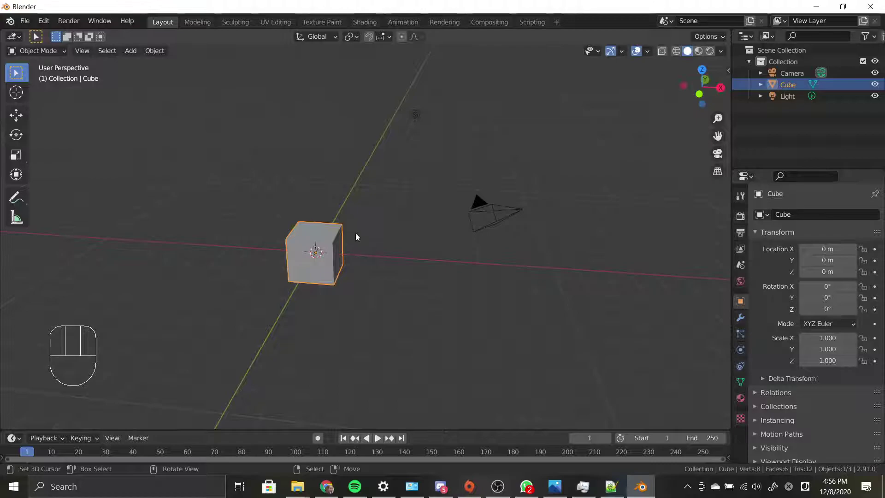
alt+middle_drag(394, 199, 404, 179)
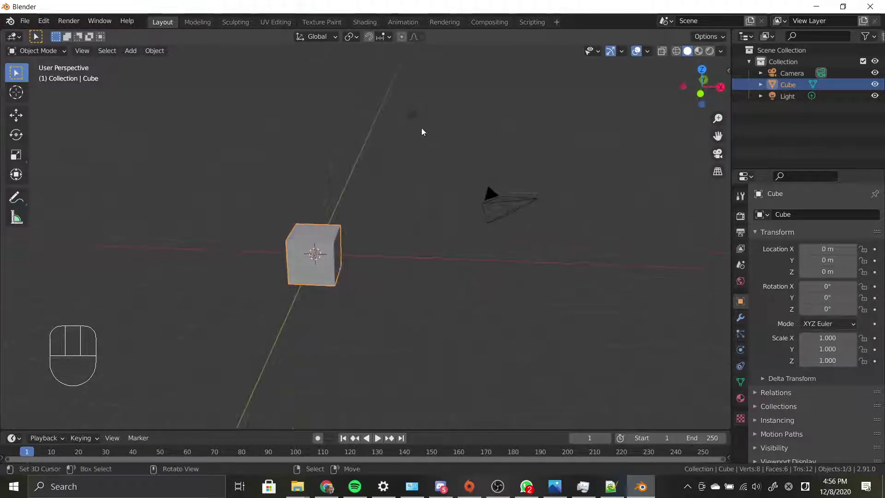
right_click(414, 116)
right_click(523, 212)
right_click(328, 237)
right_click(415, 115)
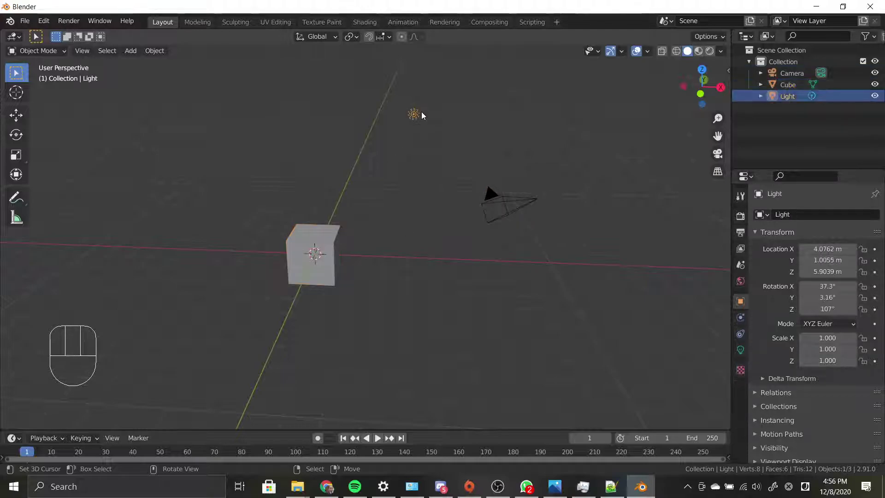
right_click(510, 212)
right_click(312, 231)
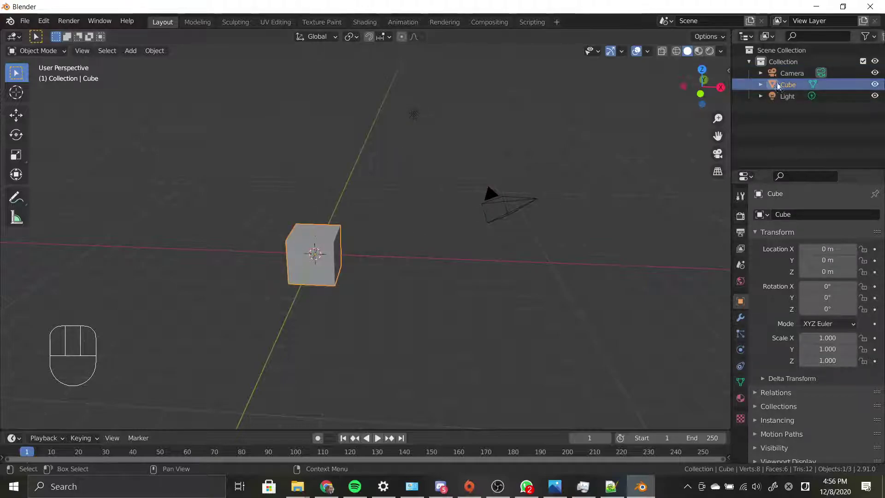
- Examine the editor types offered for the Outliner, Properties and Timeline areas, keeping each area's current editor
click(745, 37)
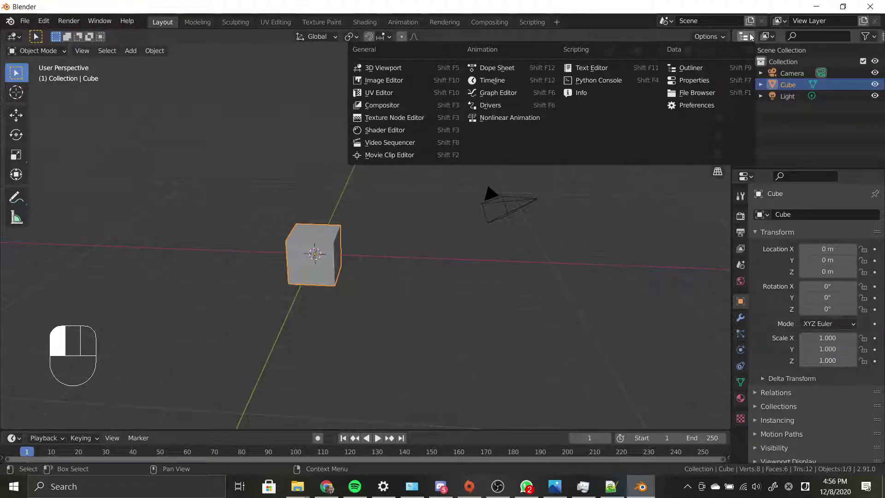
click(750, 37)
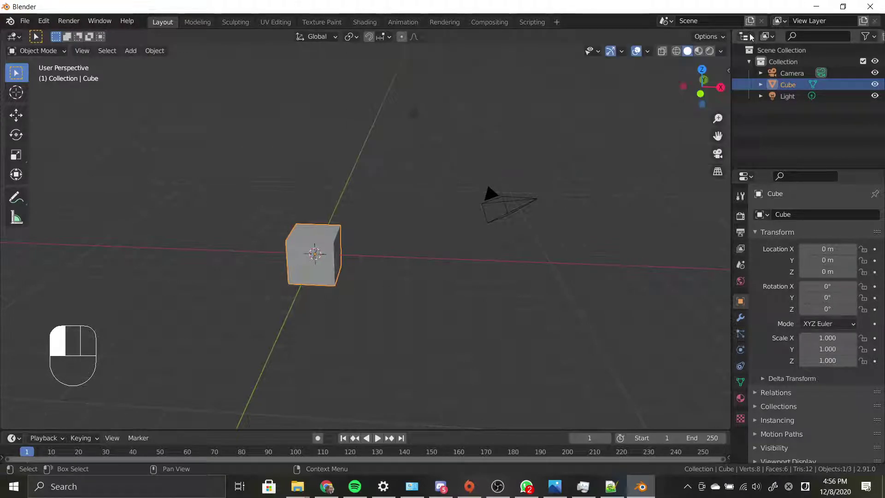
click(744, 178)
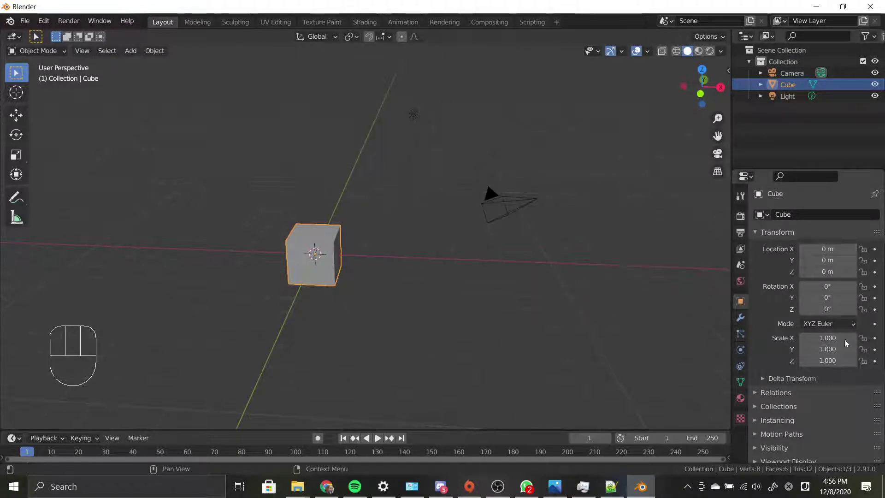
click(13, 438)
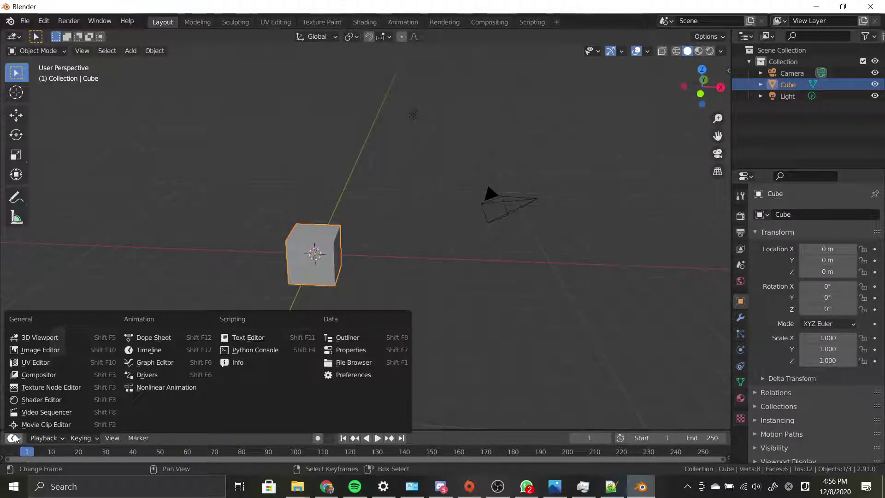
click(13, 438)
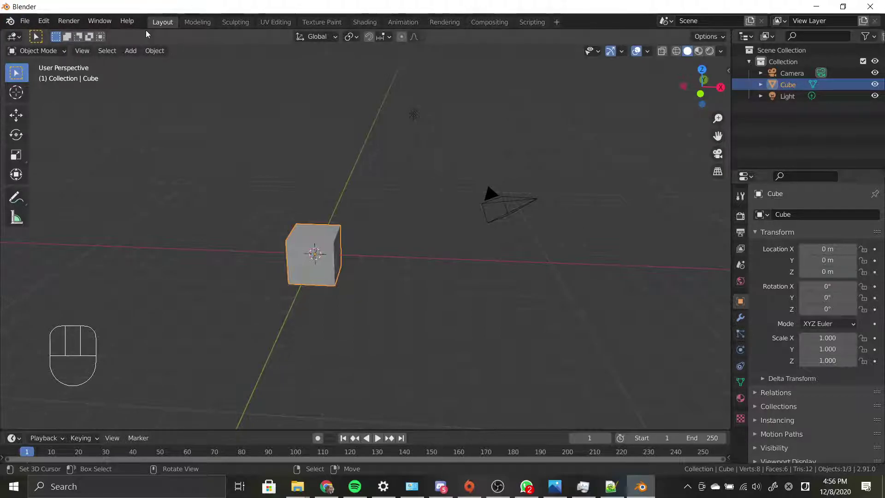
- Compare the Layout and Modeling workspaces by switching back and forth between them, finishing in Layout
click(198, 22)
click(162, 22)
click(190, 22)
click(162, 22)
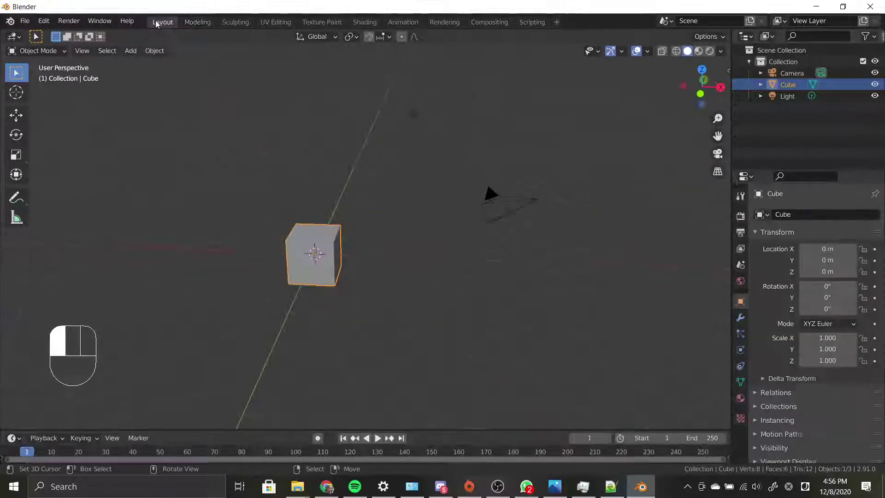
click(192, 21)
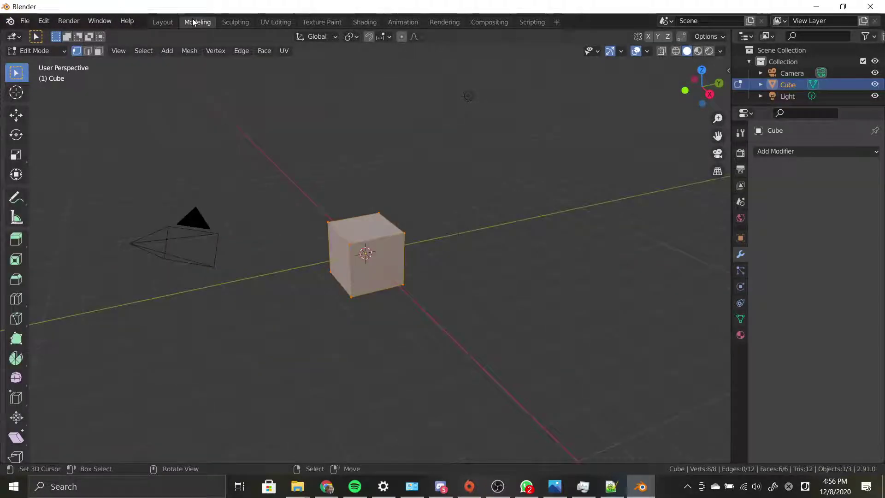
click(159, 21)
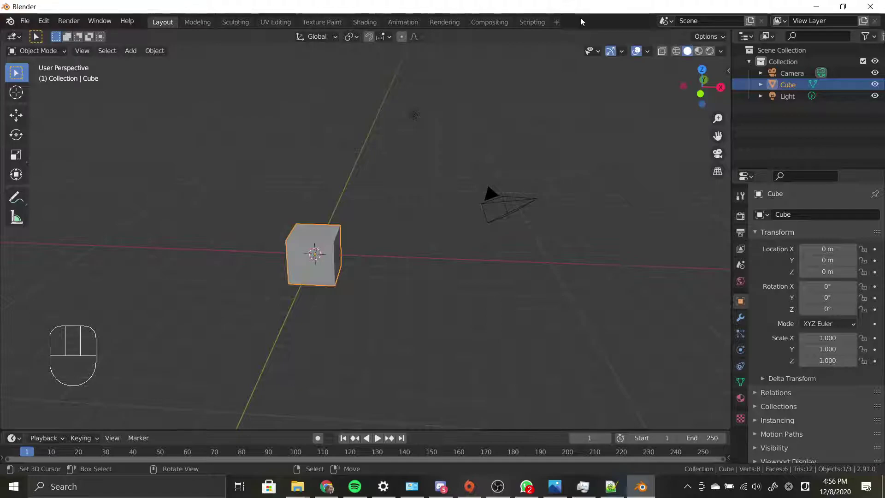
- Tour the workspaces from Modeling through Sculpting, UV Editing, Texture Paint, Shading, Animation, Rendering, Compositing and Scripting, and return to Layout
click(189, 25)
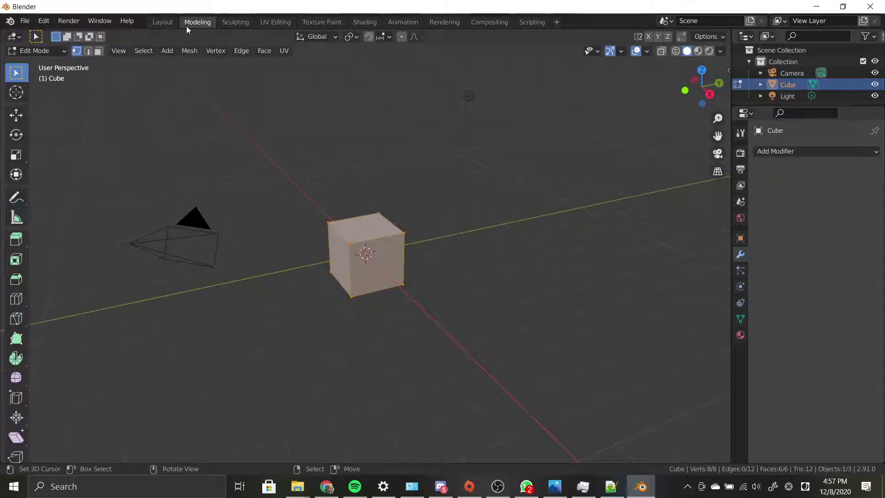
click(226, 22)
click(278, 22)
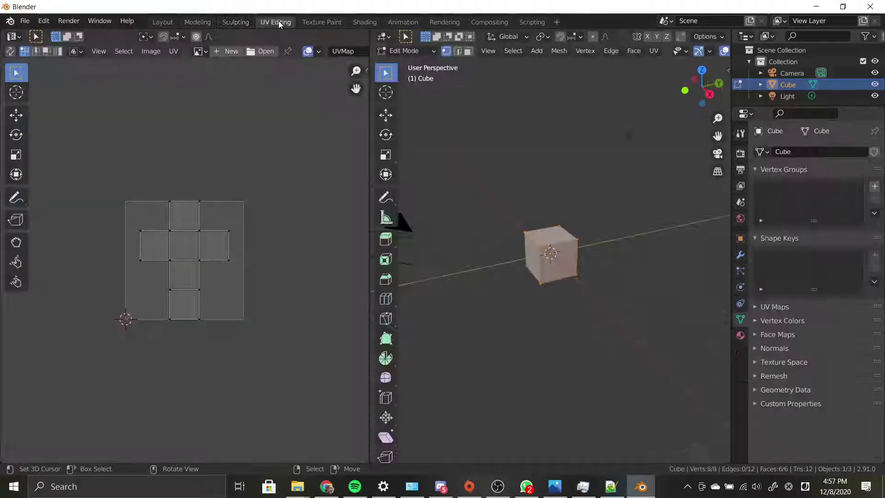
click(316, 23)
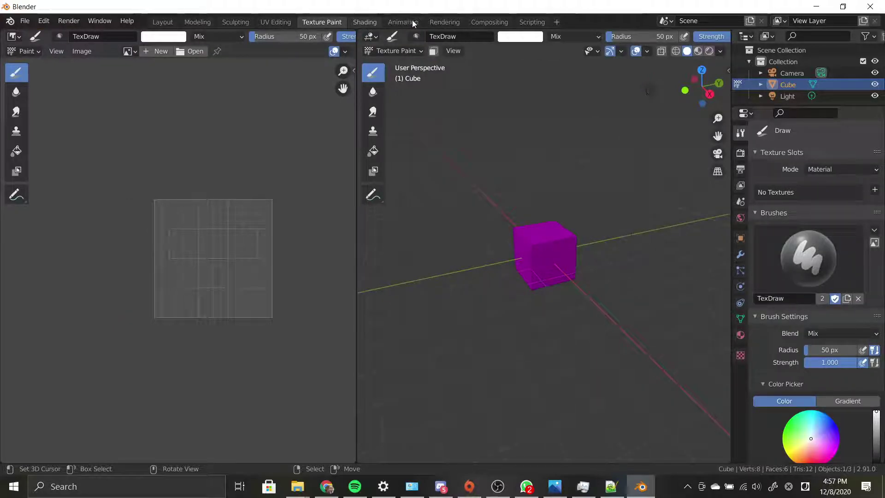
click(375, 22)
click(413, 22)
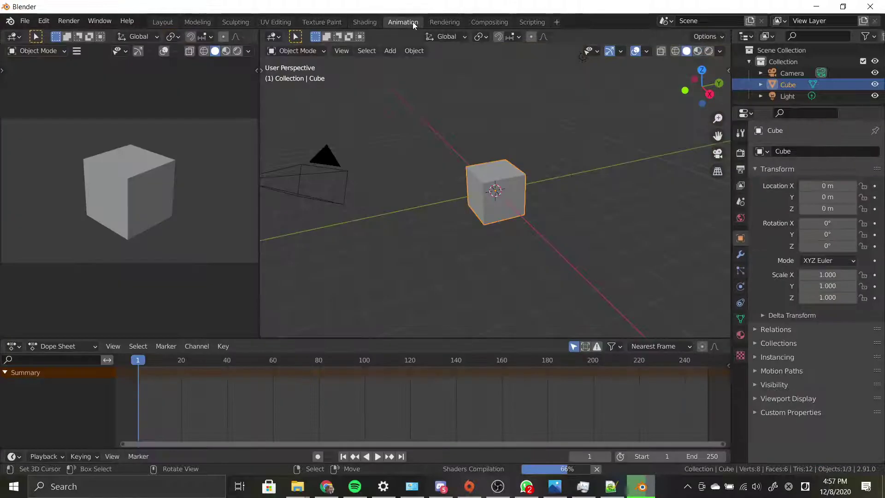
click(456, 22)
click(485, 23)
click(518, 23)
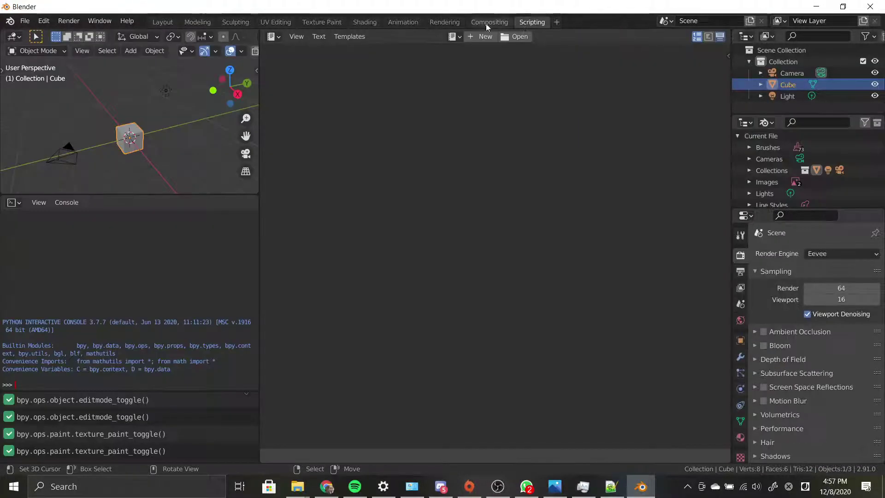
click(170, 24)
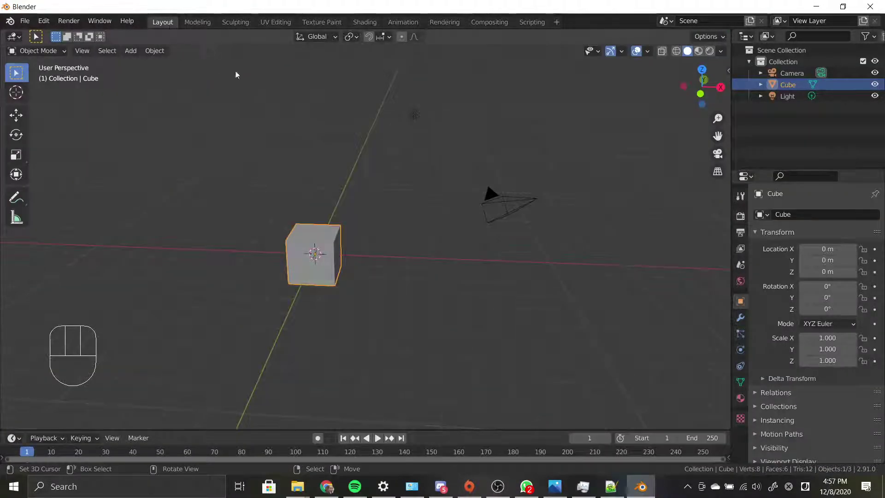
click(197, 24)
click(164, 24)
- Inspect the cube from several angles and distances and try moving it freely
scroll(373, 242, down, 2)
middle_drag(373, 242, 474, 229)
scroll(387, 286, up, 3)
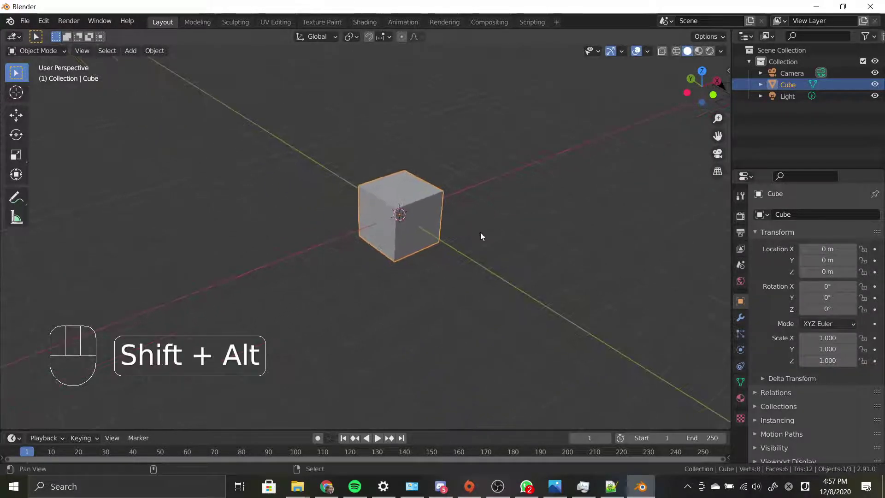
middle_drag(530, 240, 480, 227)
scroll(483, 230, down, 4)
scroll(456, 238, up, 4)
key(g)
right_click(527, 184)
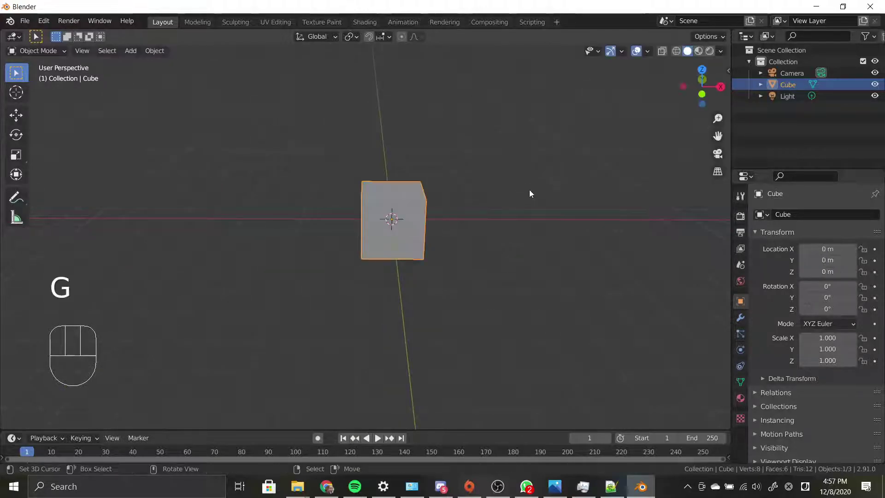
- Select the light, the camera and the cube in turn, leaving the cube as the active object
scroll(499, 231, down, 4)
scroll(494, 233, up, 3)
scroll(425, 231, down, 4)
scroll(408, 246, up, 3)
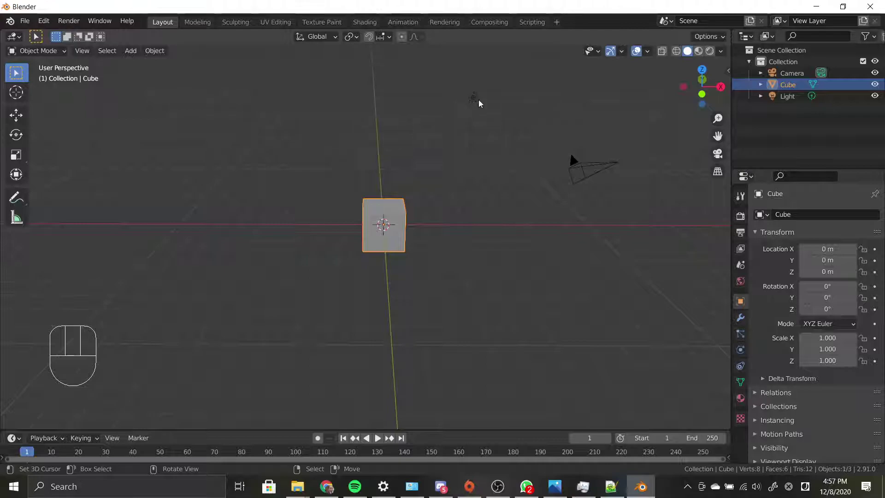
click(476, 100)
click(584, 165)
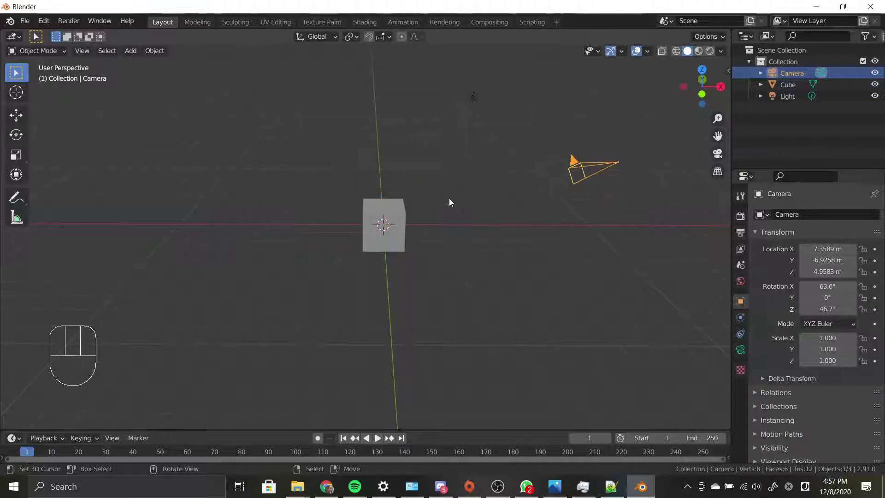
click(400, 217)
middle_drag(403, 215, 446, 251)
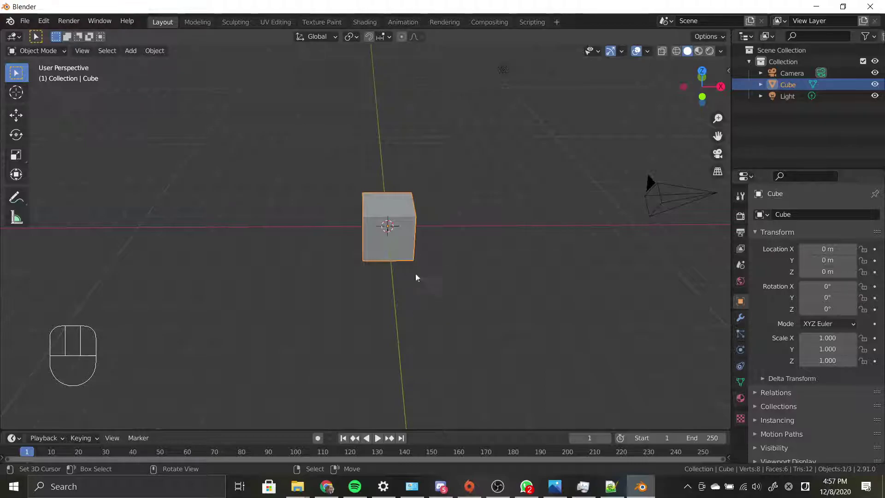
- Try the Move, Scale and Rotate transforms on the cube in that order, cancelling each one
key(g)
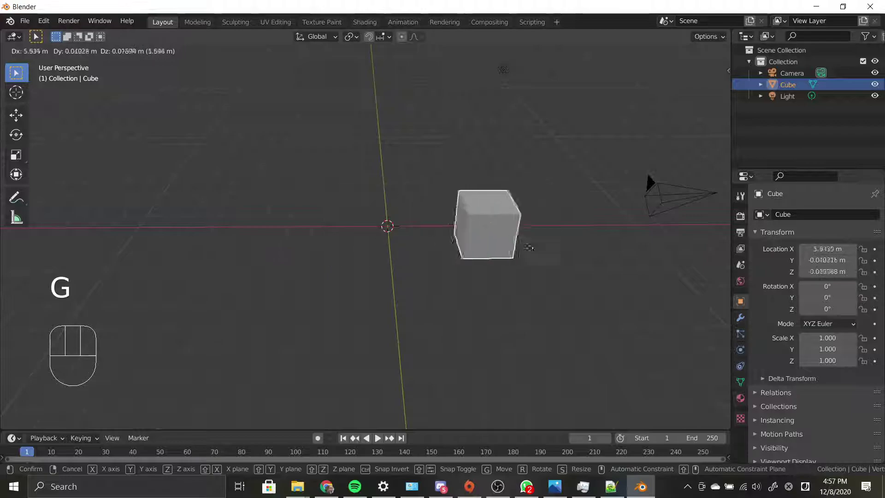
right_click(387, 217)
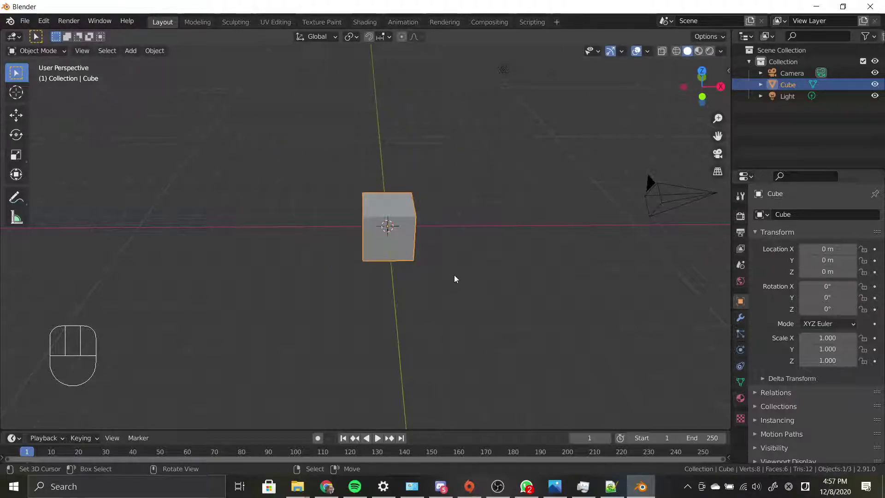
key(s)
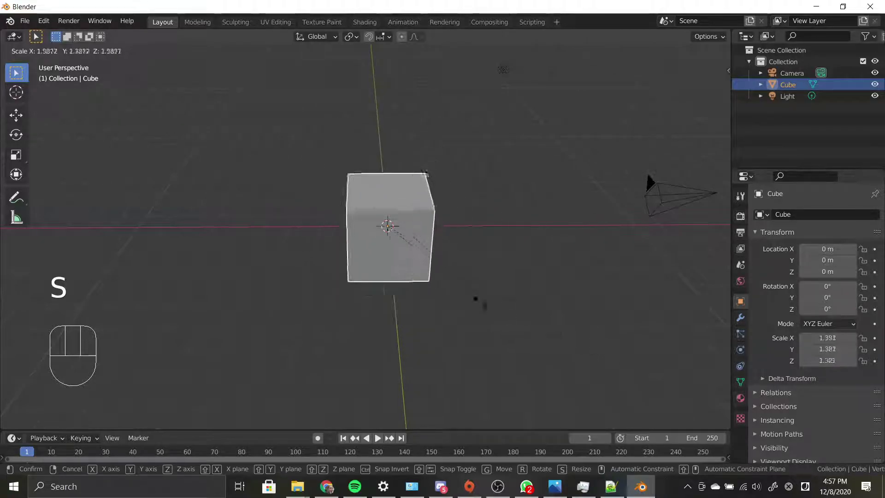
right_click(546, 310)
key(r)
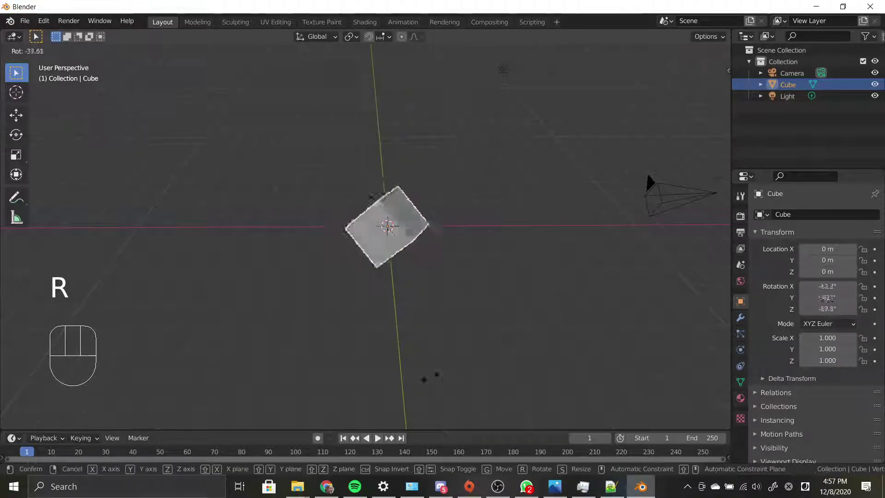
right_click(575, 196)
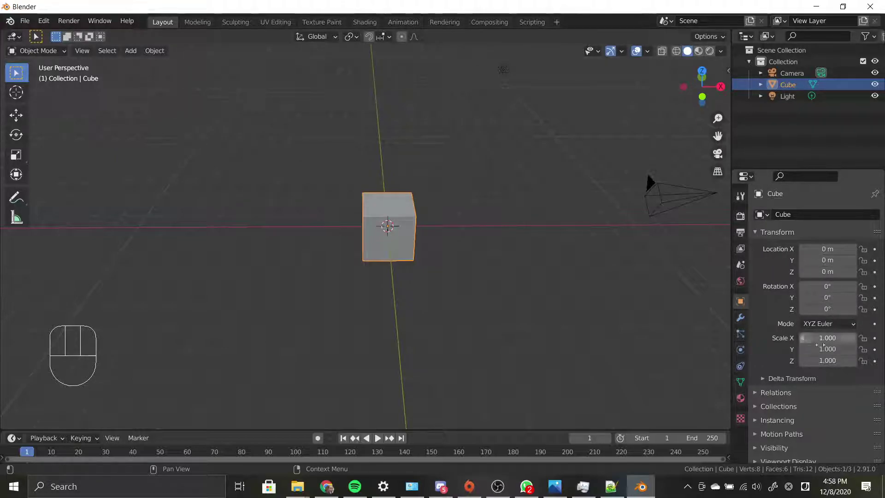
- Try a move, a rotation and a uniform scaling of the cube while comparing its location, rotation and scale values
key(g)
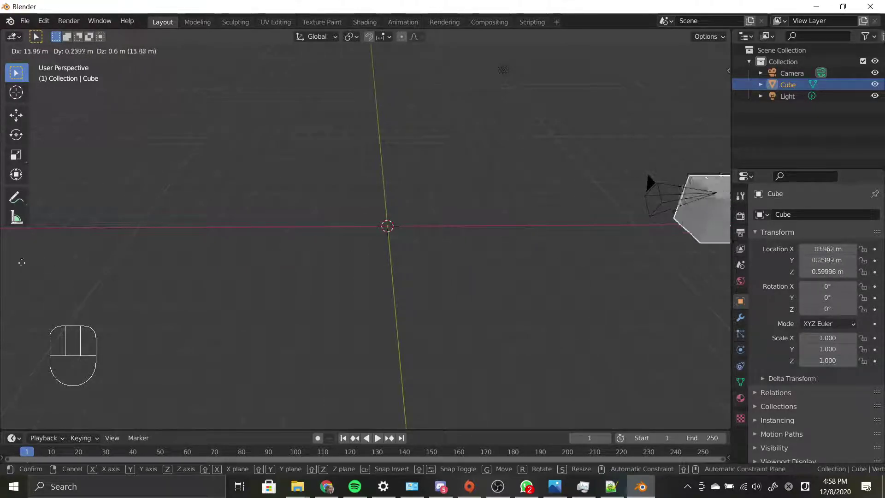
right_click(695, 262)
key(r)
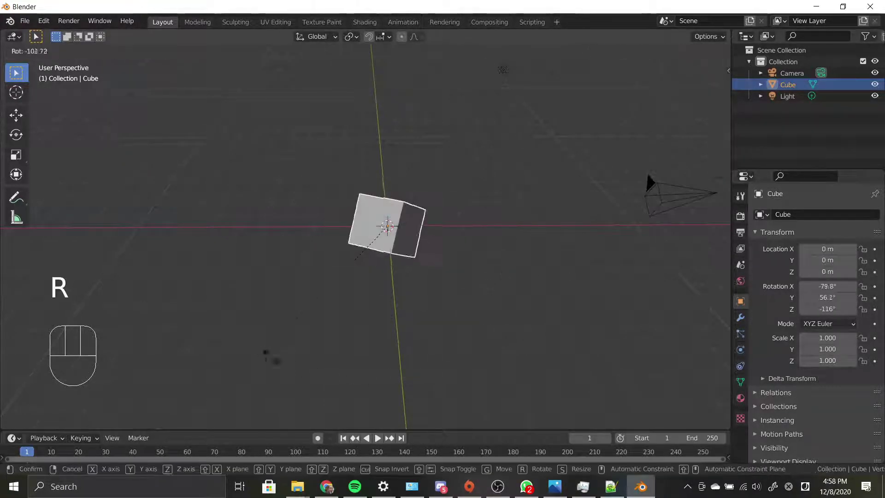
right_click(549, 317)
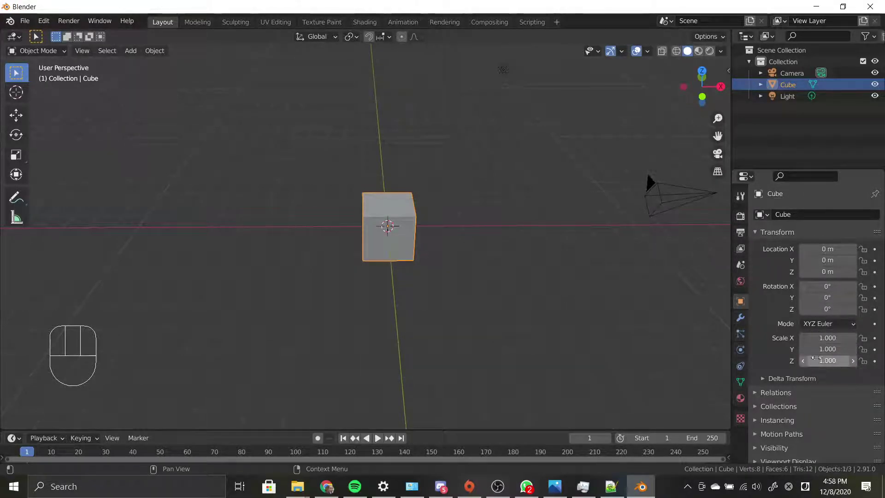
key(s)
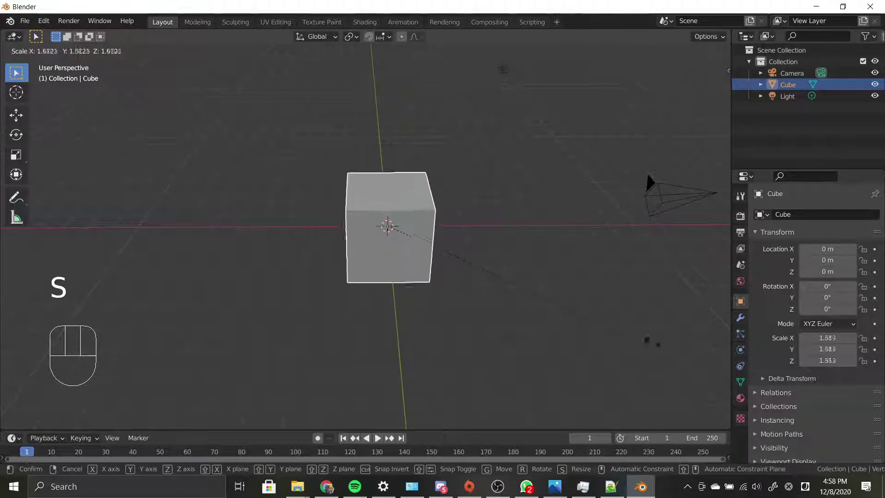
right_click(567, 318)
- Try moving the cube without any axis constraint three times, cancelling each move
middle_drag(509, 297, 470, 286)
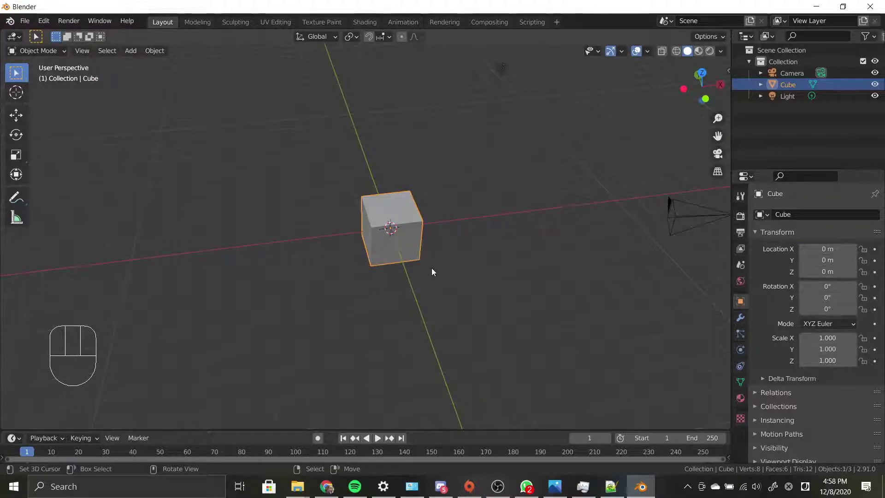
key(g)
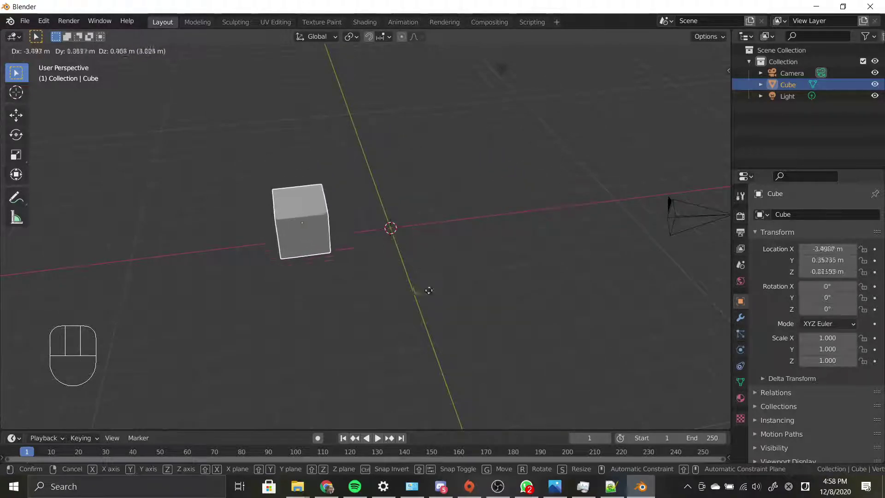
right_click(421, 276)
key(g)
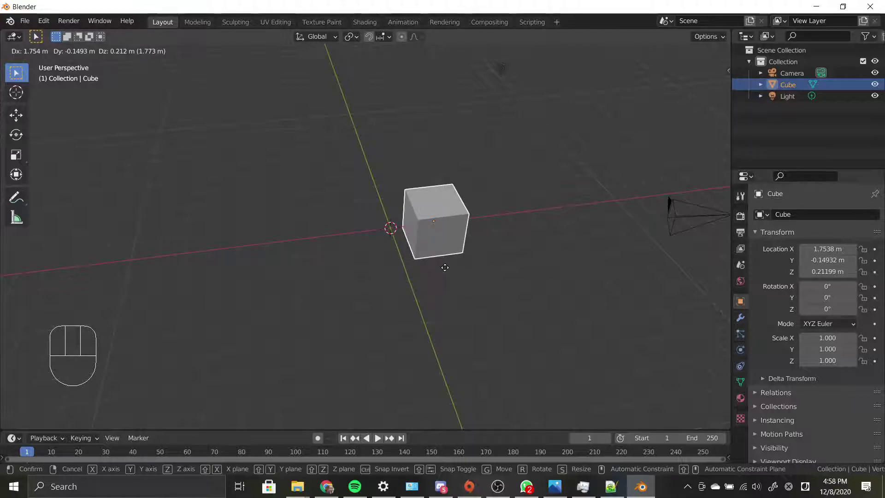
right_click(445, 267)
key(g)
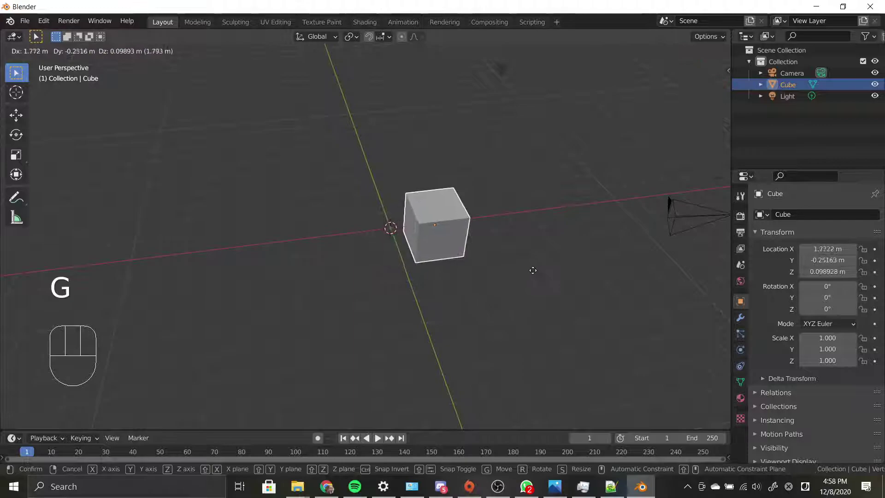
right_click(534, 266)
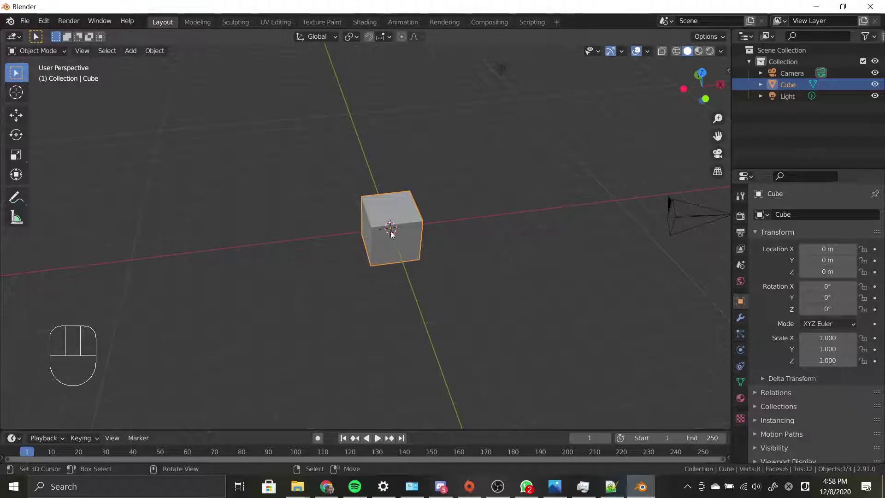
- Try moving the cube constrained to the global X axis
mouse_move(510, 241)
alt+middle_down()
mouse_move(484, 245)
mouse_move(508, 245)
alt+middle_up()
key(g)
key(x)
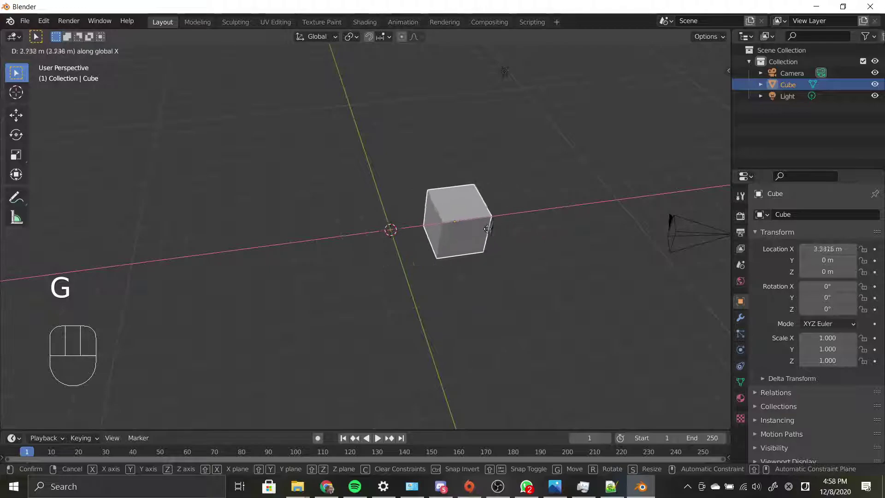
right_click(489, 233)
mouse_move(468, 261)
alt+middle_down()
mouse_move(433, 237)
mouse_move(449, 241)
mouse_move(438, 240)
mouse_move(439, 250)
mouse_move(452, 259)
alt+middle_up()
scroll(452, 259, up, 2)
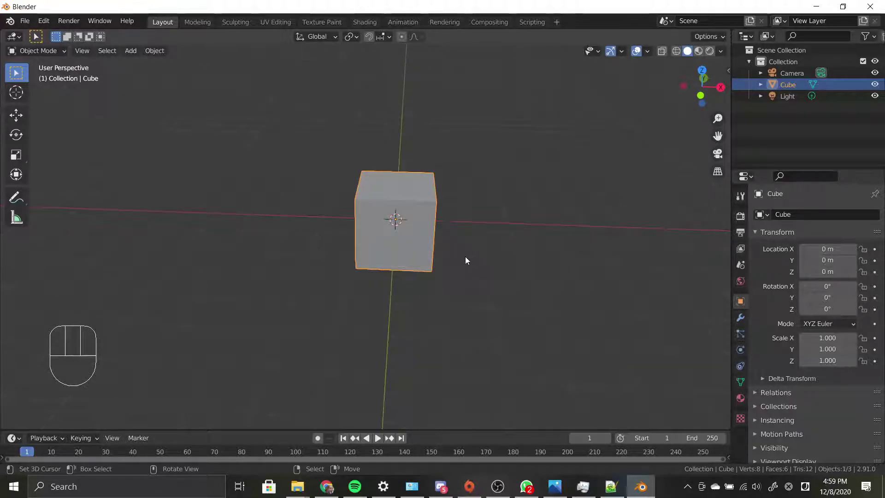
- Set the cube's X location to 1 m
click(827, 250)
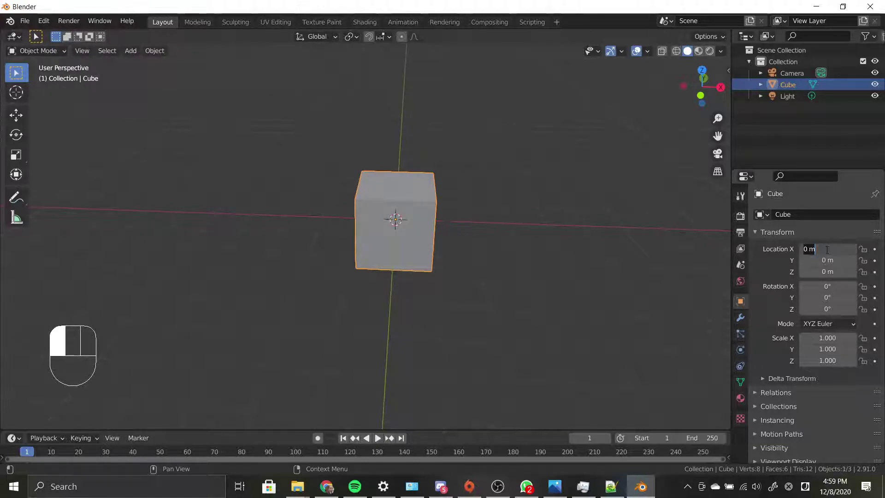
text(1)
key(Return)
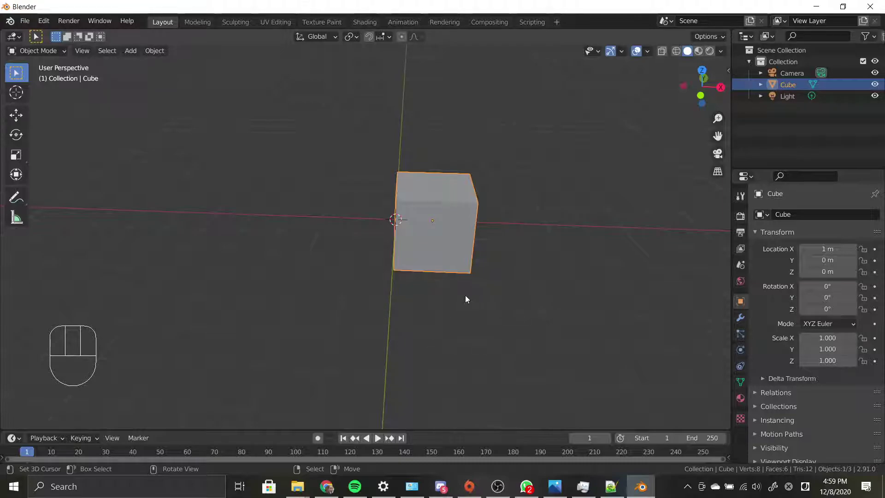
scroll(466, 296, up, 3)
middle_drag(474, 294, 431, 290)
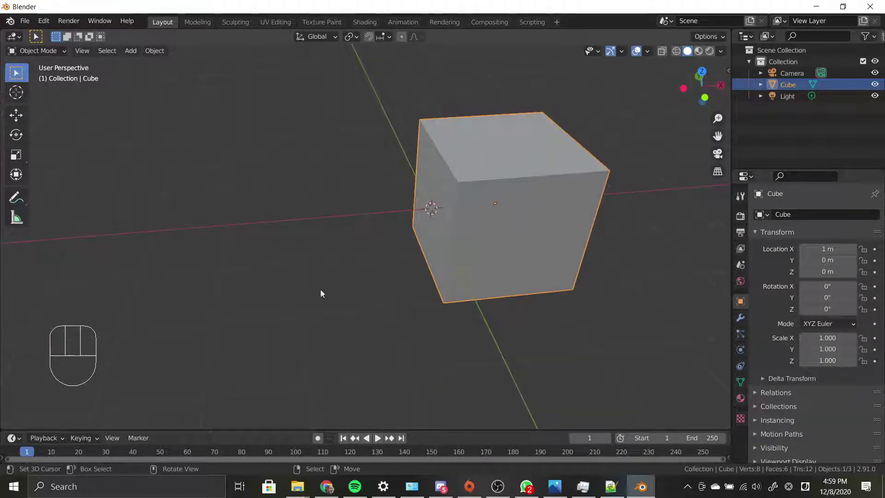
scroll(386, 302, down, 3)
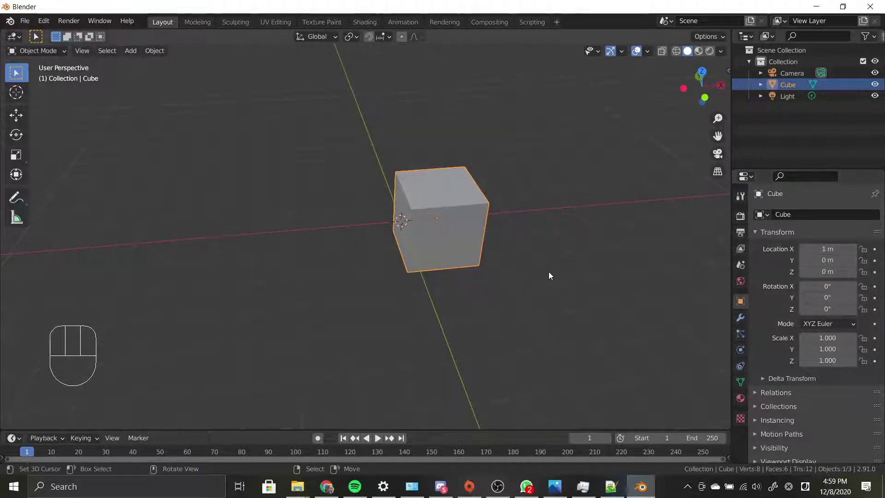
- Examine the cube's position relative to the world origin in top orthographic view and in perspective
key(l)
key(KP_7)
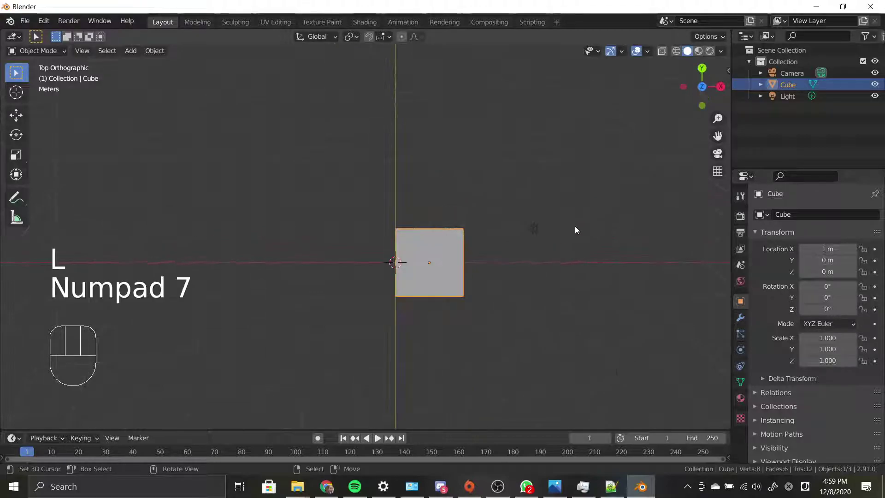
scroll(446, 278, up, 10)
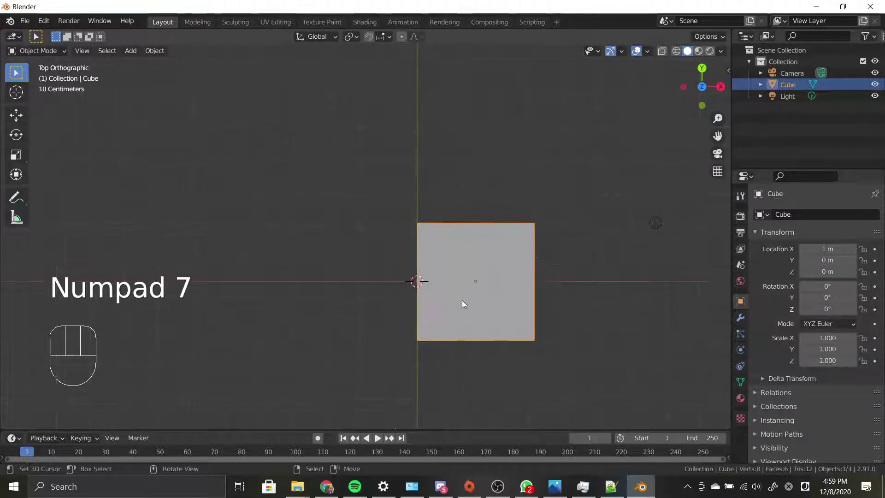
scroll(441, 312, down, 5)
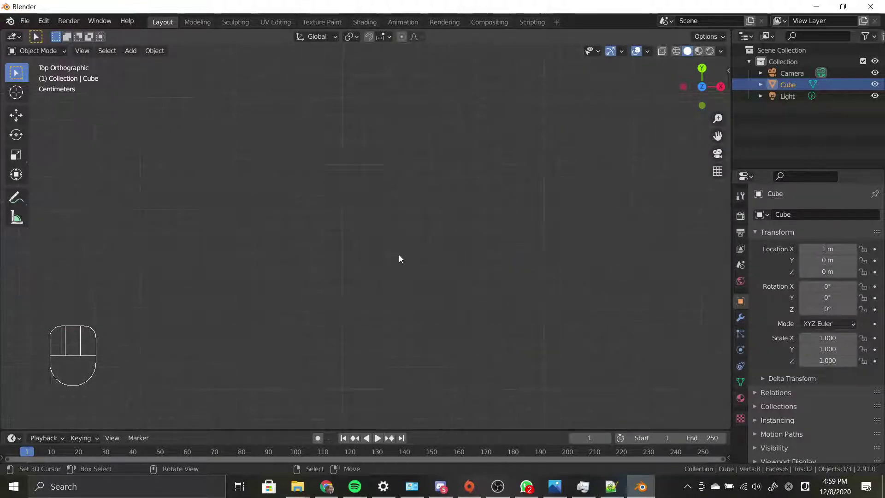
scroll(422, 277, down, 5)
middle_drag(423, 278, 484, 246)
scroll(484, 242, down, 3)
scroll(517, 241, up, 2)
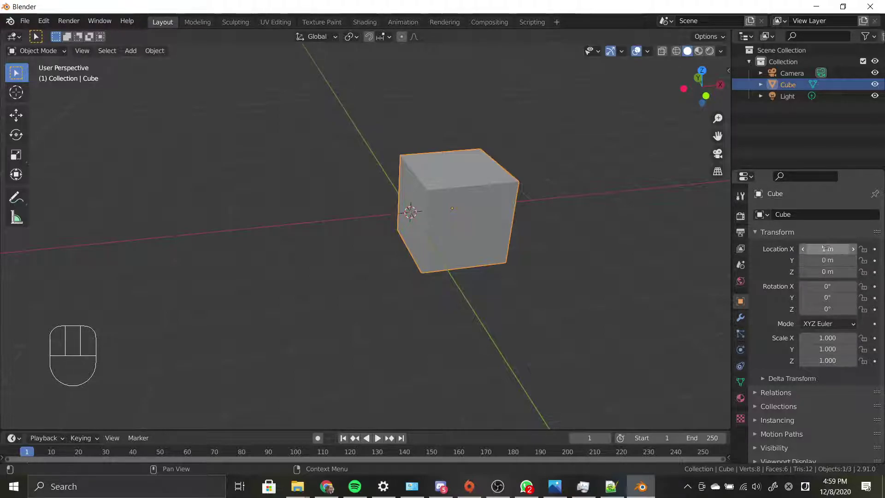
scroll(568, 248, up, 2)
scroll(583, 248, down, 3)
shift+middle_drag(550, 249, 546, 280)
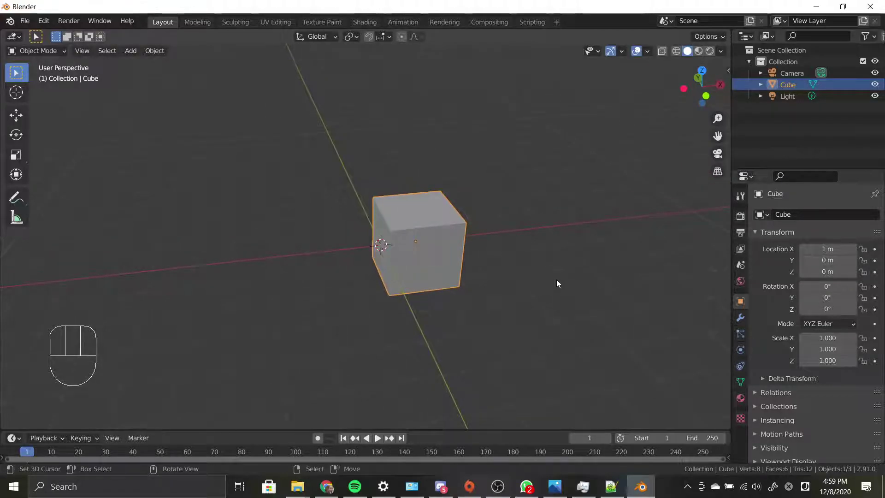
scroll(553, 278, up, 2)
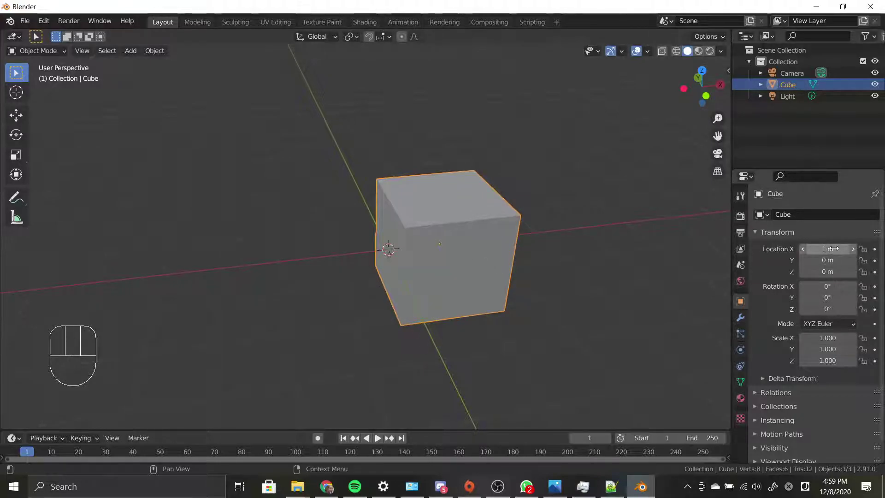
scroll(613, 281, down, 2)
- Try moving the cube freely and try again with the move constrained to the global X axis, cancelling both
alt+middle_drag(541, 306, 455, 325)
key(g)
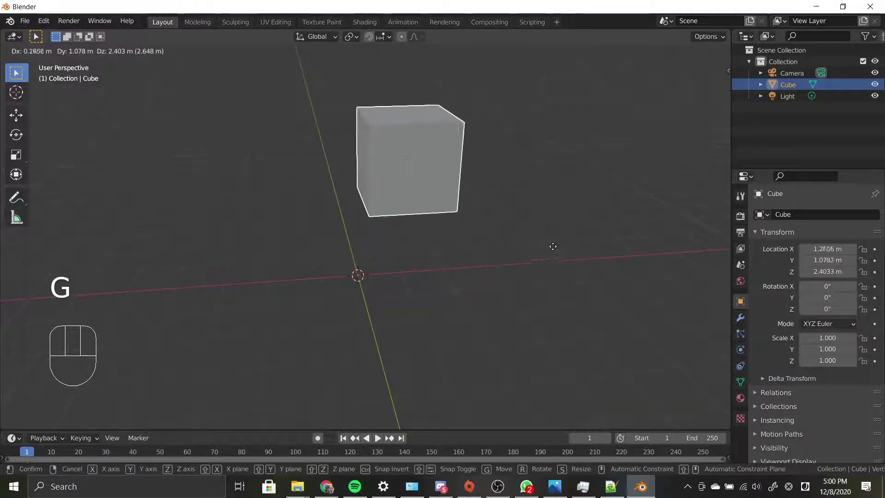
right_click(561, 289)
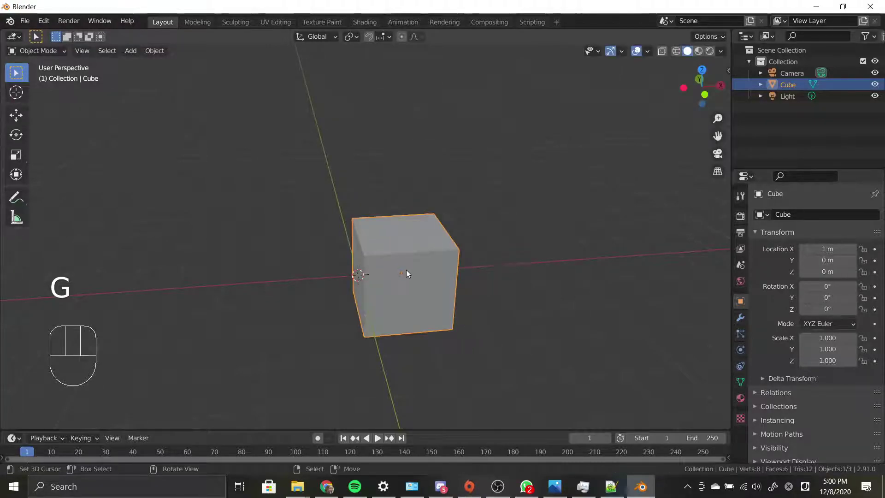
key(g)
key(x)
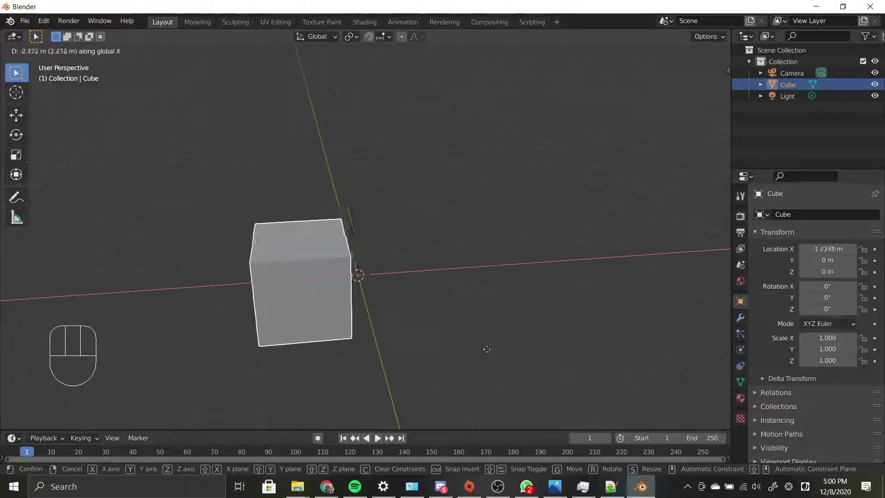
right_click(402, 343)
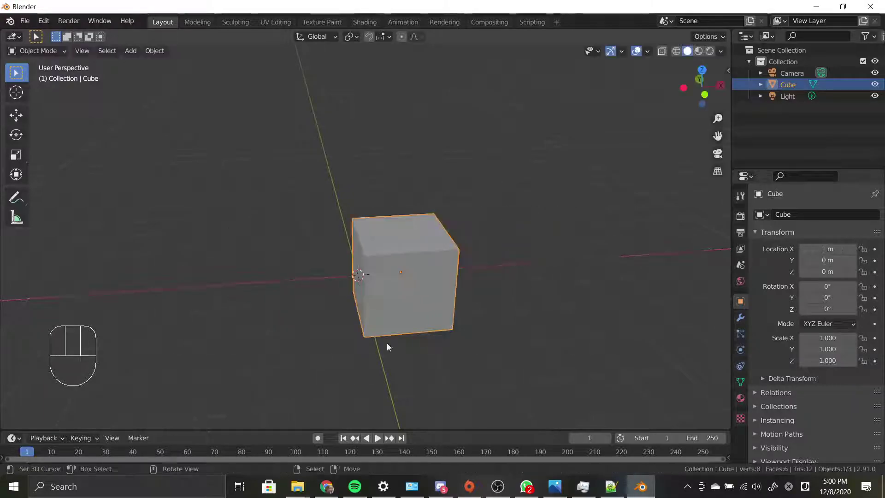
- Try moving the cube along the global Y axis twice, cancelling each move
alt+middle_drag(401, 342, 445, 356)
key(g)
key(y)
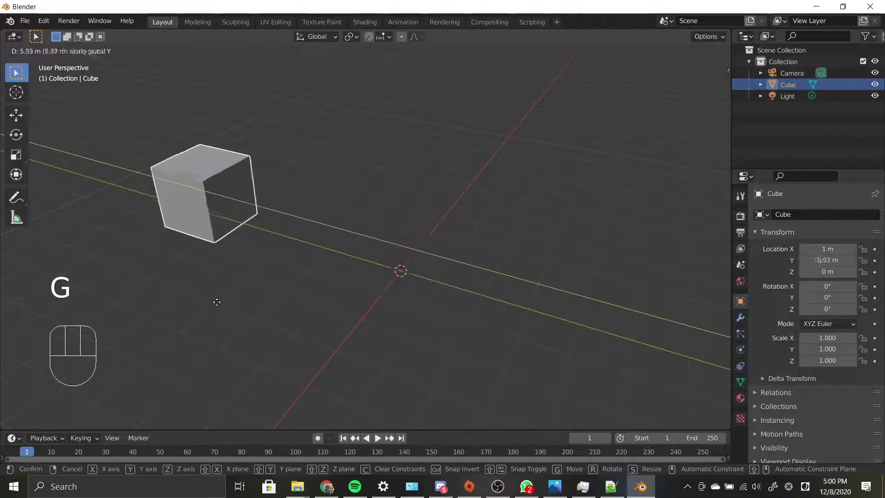
right_click(425, 320)
key(g)
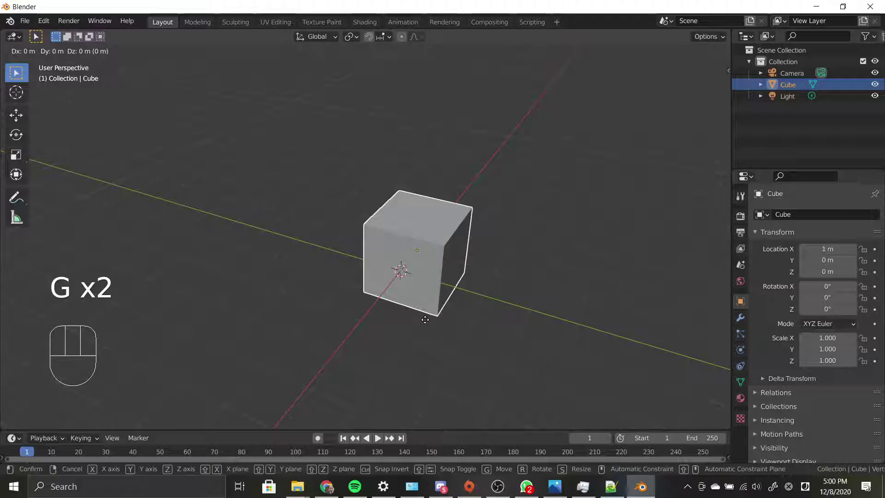
key(y)
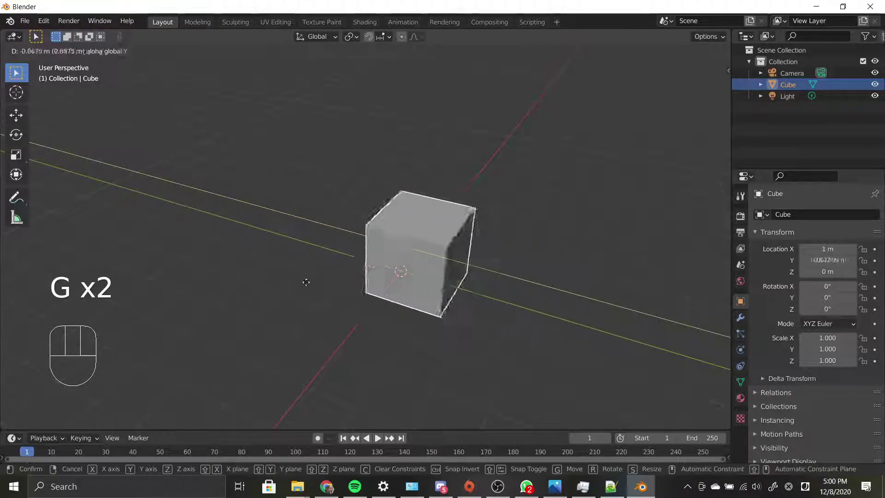
right_click(450, 300)
- Try moving the cube constrained to the global Z axis
key(g)
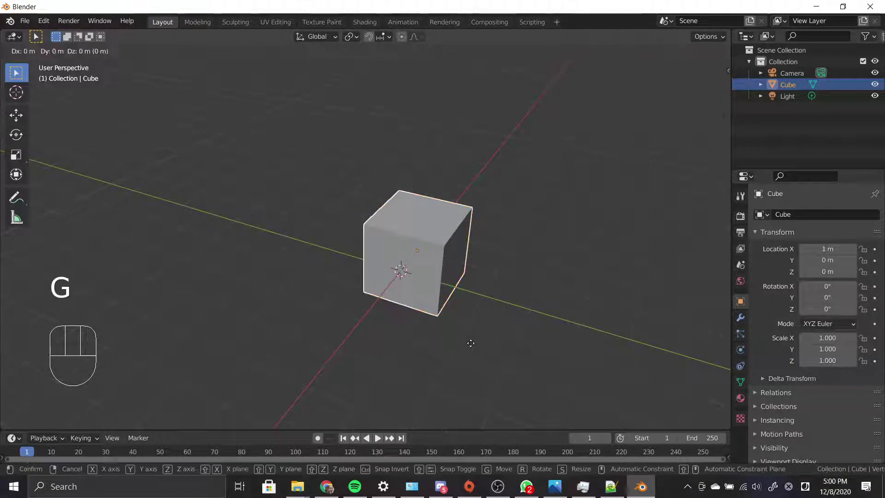
key(z)
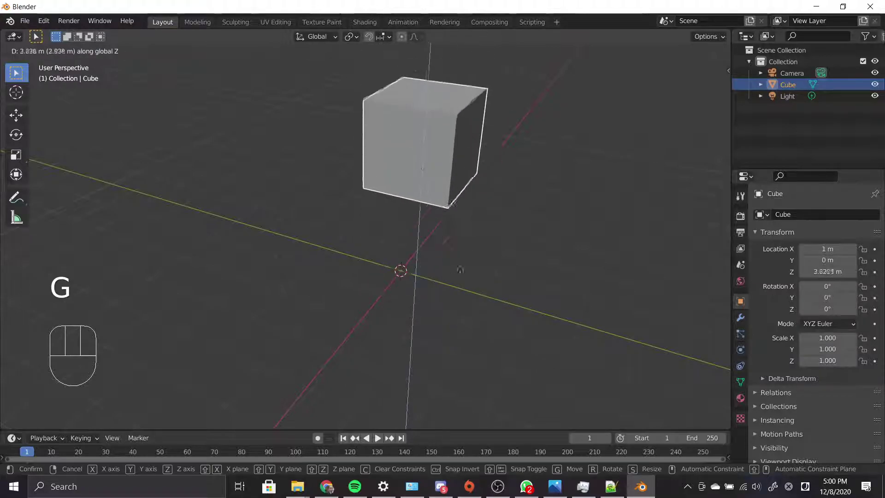
right_click(477, 293)
- Switch the viewport to wireframe shading and back to solid, and try an unconstrained move of the cube
key(z)
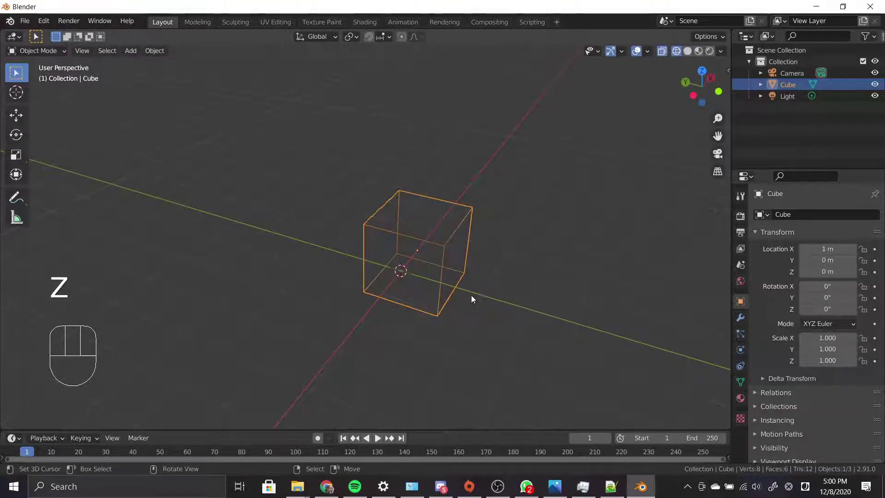
key(z)
key(y)
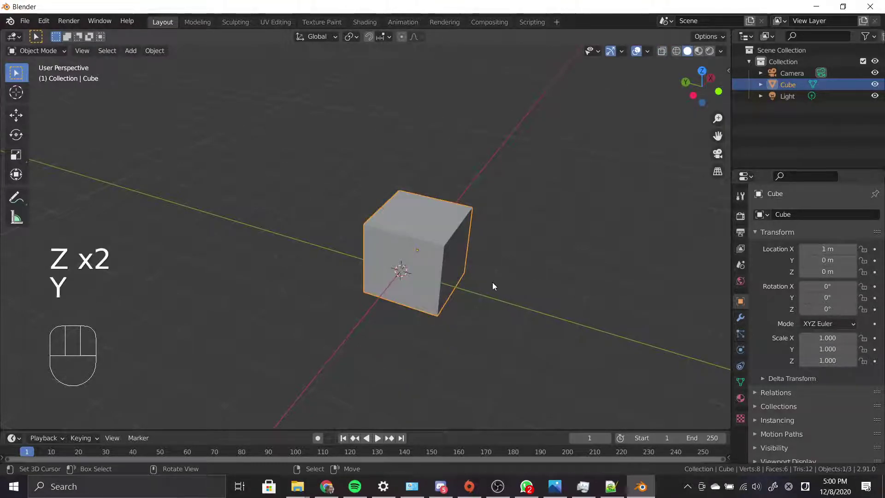
key(g)
right_click(544, 238)
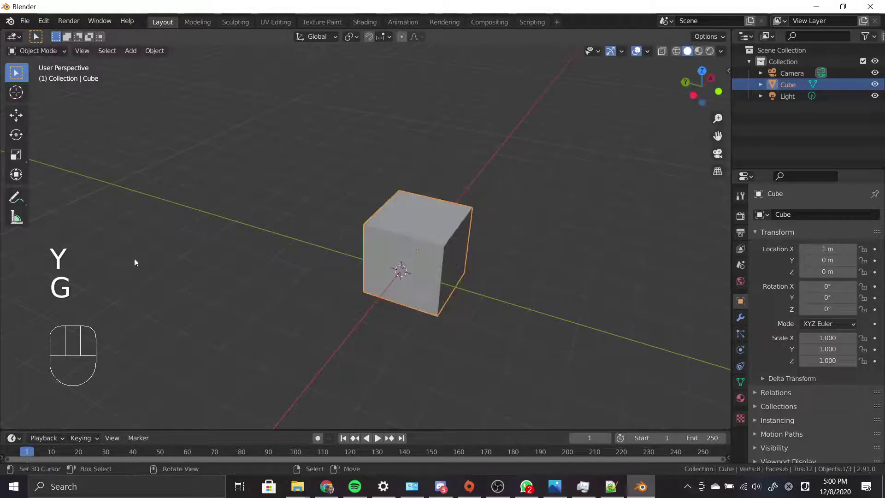
- Try a single move of the cube, switching its constraint from the global Z axis to Y and X
alt+middle_drag(551, 317, 514, 322)
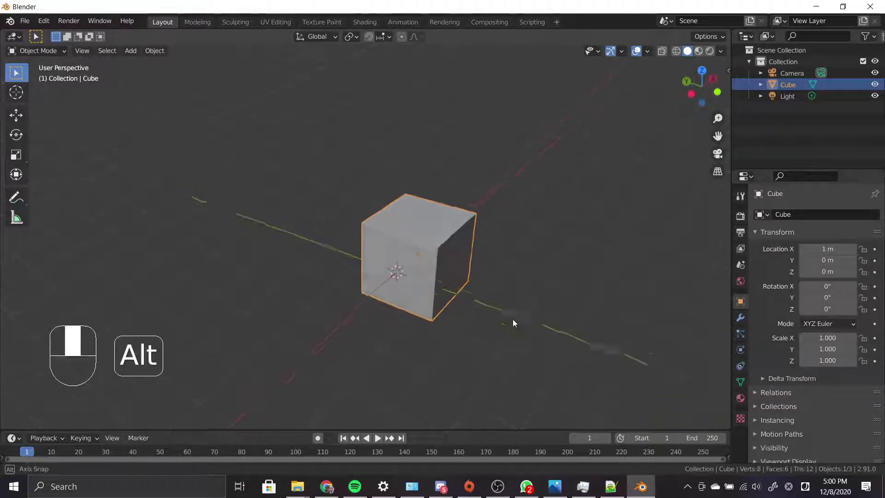
key(g)
key(z)
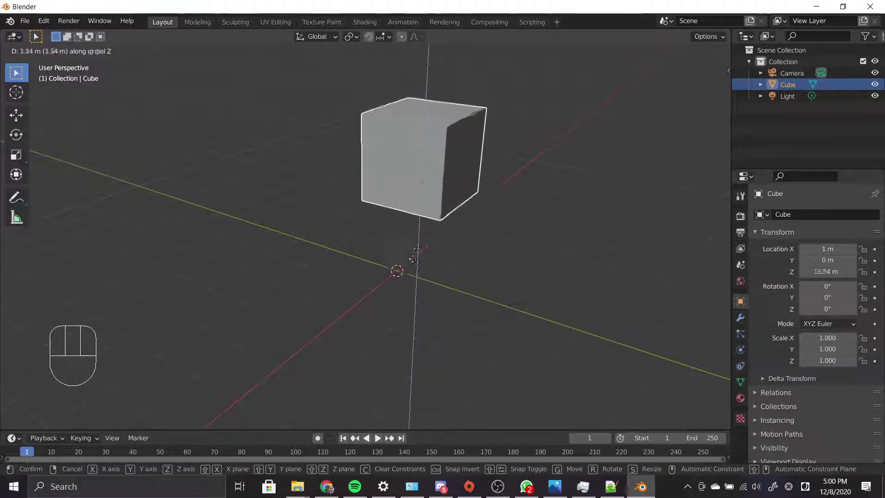
key(y)
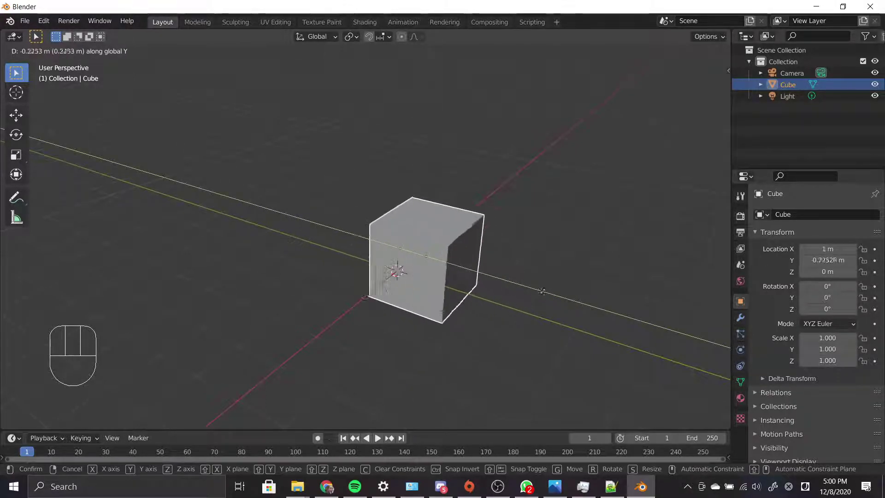
key(x)
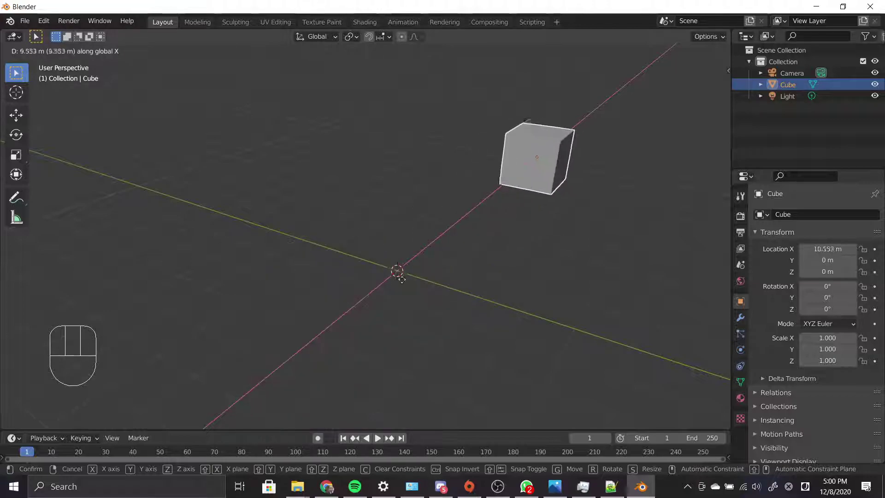
right_click(546, 197)
scroll(539, 300, down, 3)
mouse_move(538, 298)
alt+mouse_down()
mouse_move(466, 286)
mouse_move(540, 298)
alt+mouse_up()
scroll(535, 292, up, 2)
scroll(538, 298, up, 2)
scroll(538, 298, down, 3)
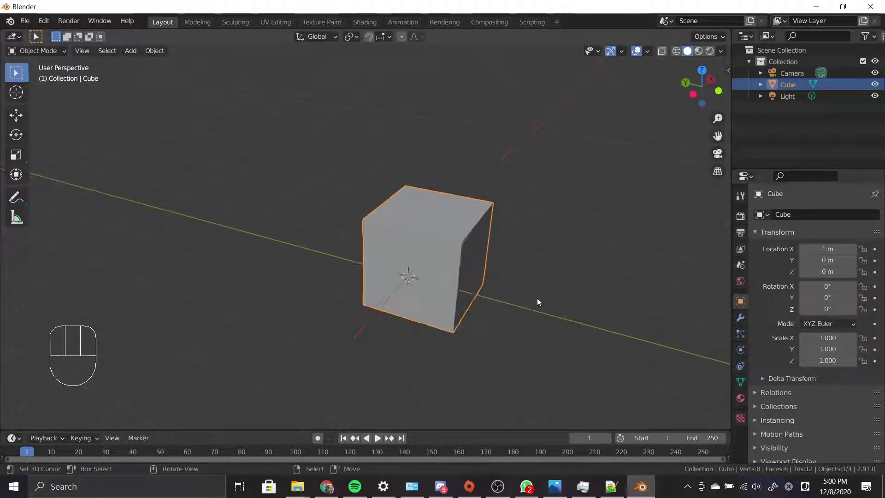
mouse_move(488, 311)
alt+mouse_down()
mouse_move(486, 301)
mouse_move(500, 312)
alt+mouse_up()
scroll(501, 313, down, 2)
scroll(501, 313, up, 2)
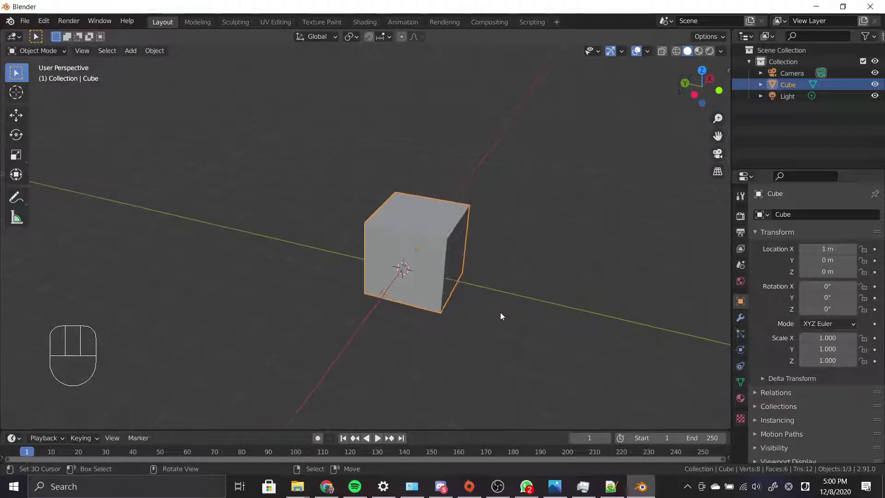
alt+drag(514, 317, 524, 317)
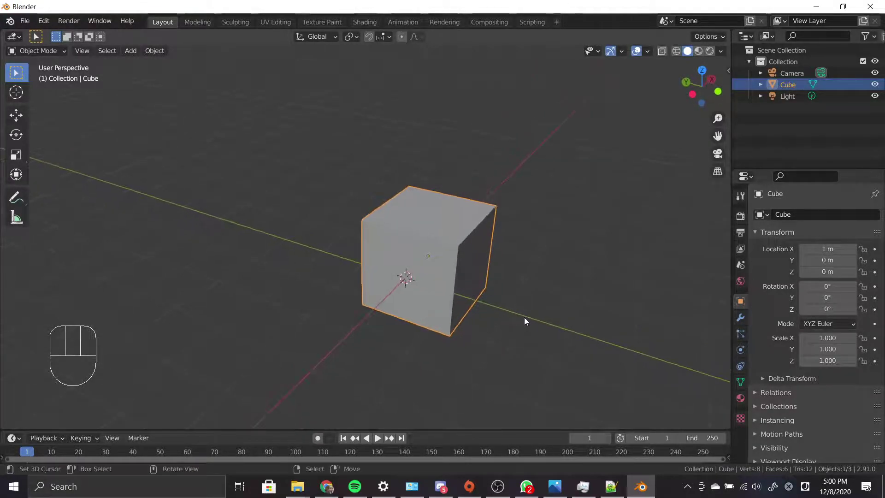
- Try rotating the cube, switching the rotation axis from global X to Z and Y within the same operation
key(r)
key(x)
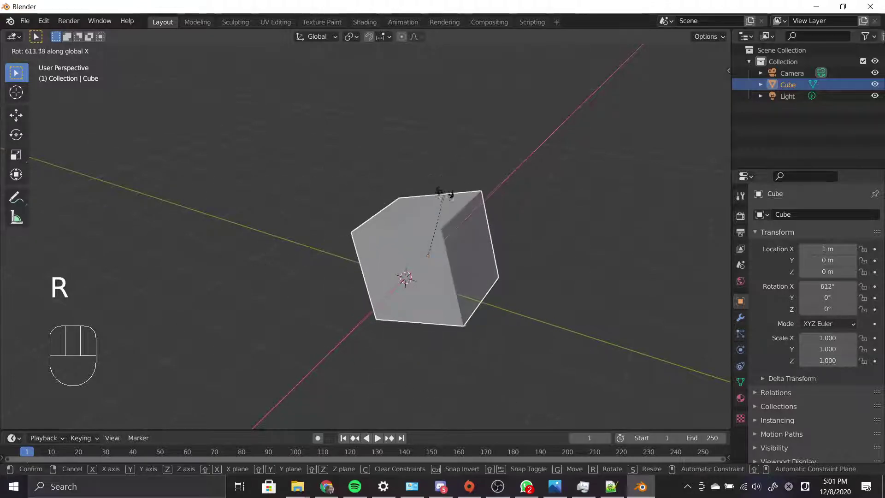
key(z)
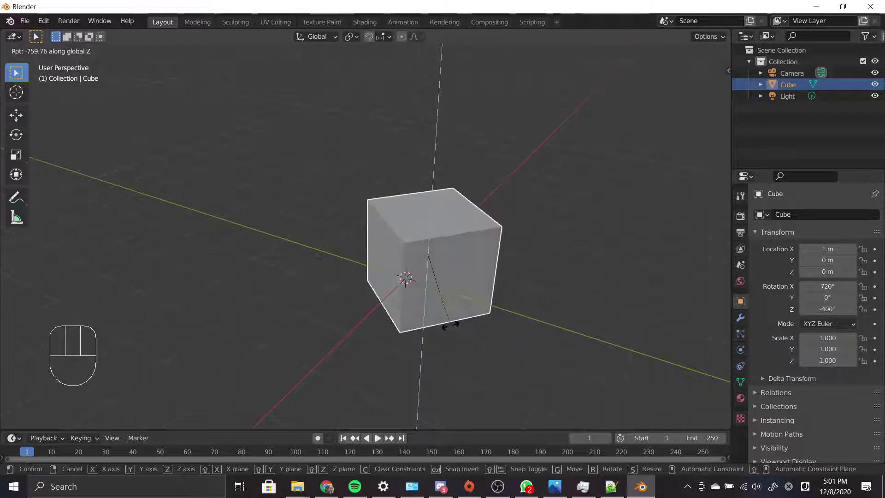
key(y)
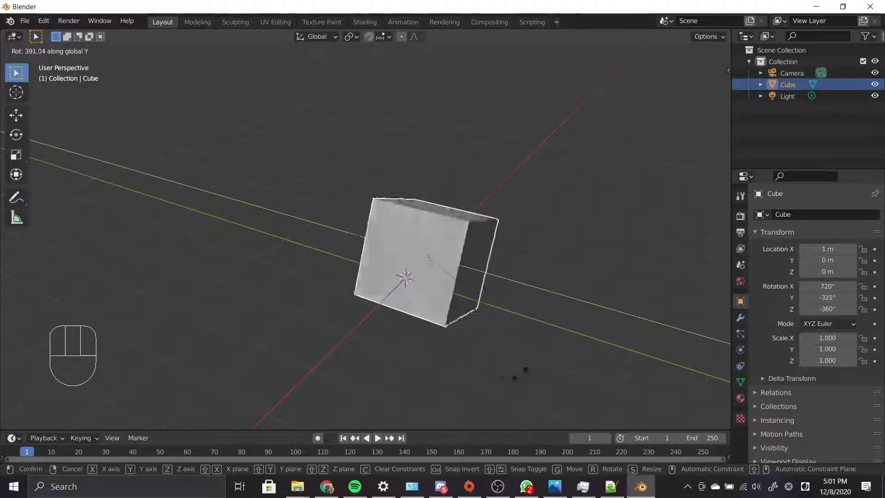
key(Escape)
- Try scaling the cube, switching the scale axis from global X to Z and Y within the same operation
scroll(511, 316, up, 2)
mouse_move(511, 316)
alt+middle_down()
mouse_move(480, 319)
mouse_move(502, 323)
alt+middle_up()
key(s)
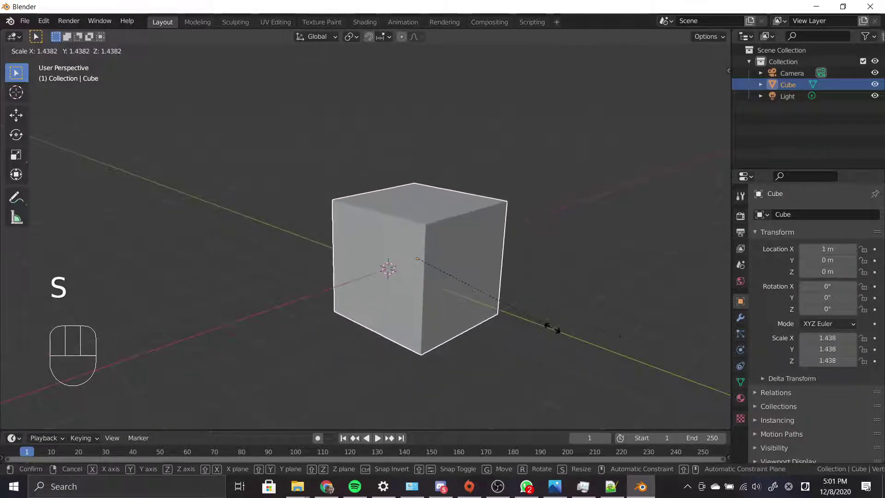
key(x)
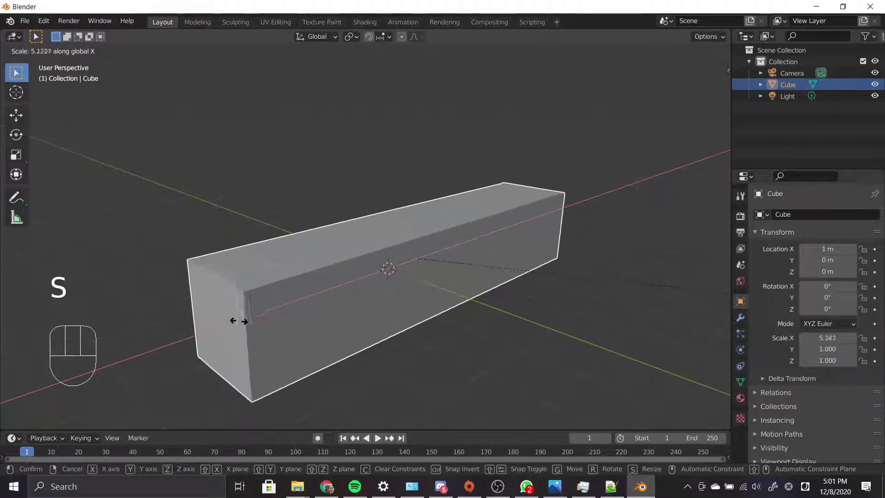
key(z)
key(y)
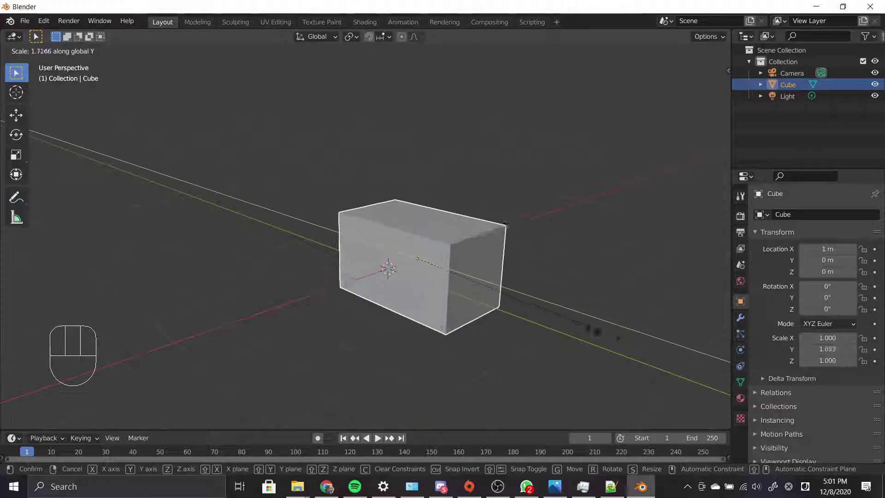
right_click(207, 356)
- Try two unconstrained moves of the cube from different viewing angles, cancelling each one
alt+middle_drag(433, 341, 467, 330)
key(g)
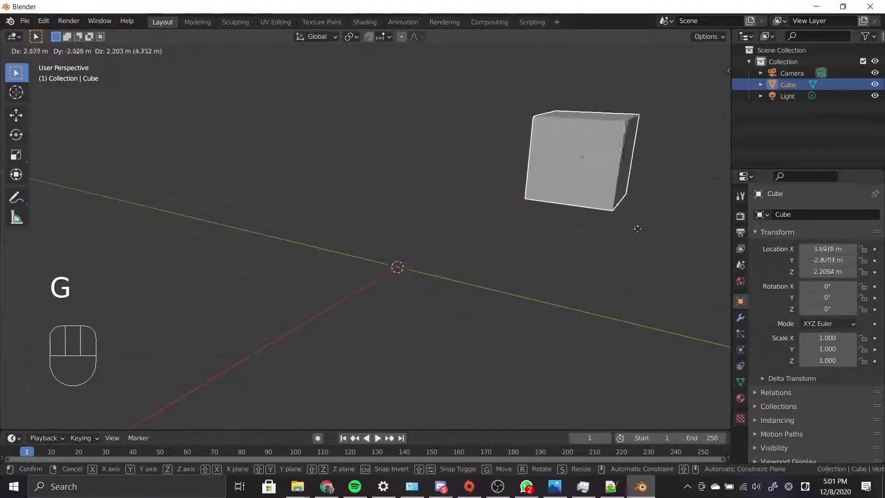
right_click(578, 258)
alt+middle_drag(504, 354, 415, 338)
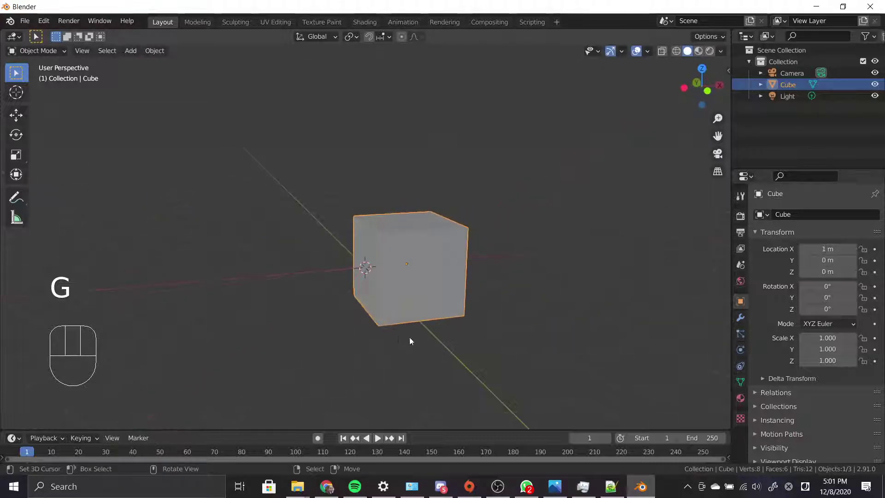
key(g)
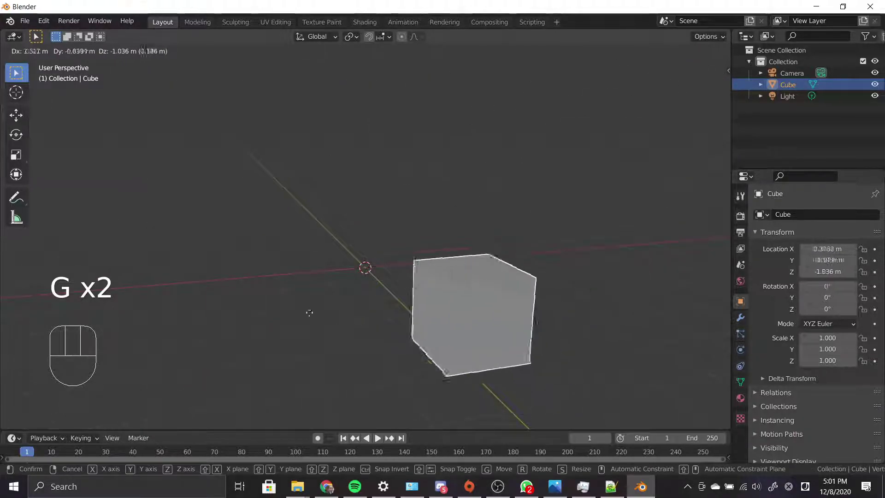
right_click(595, 155)
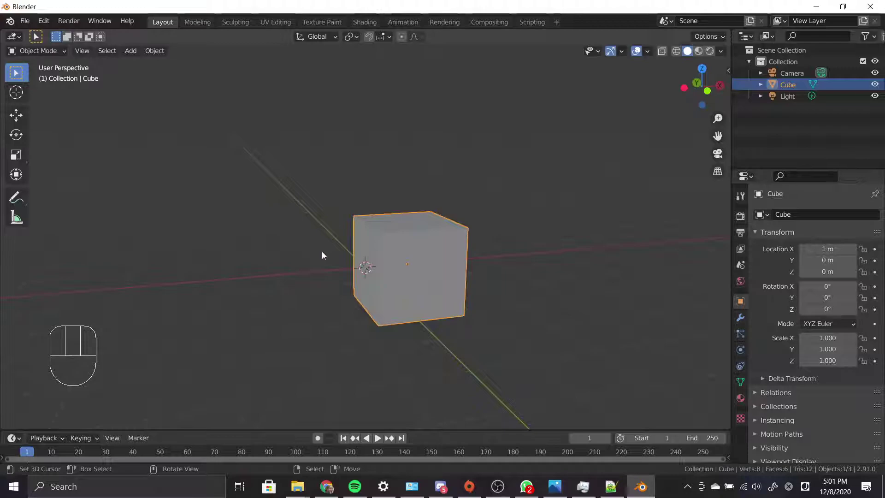
- Try moving the cube freehand along the global X axis to about 8.64 m, and undo that move
alt+middle_drag(361, 271, 413, 292)
alt+middle_drag(466, 358, 388, 361)
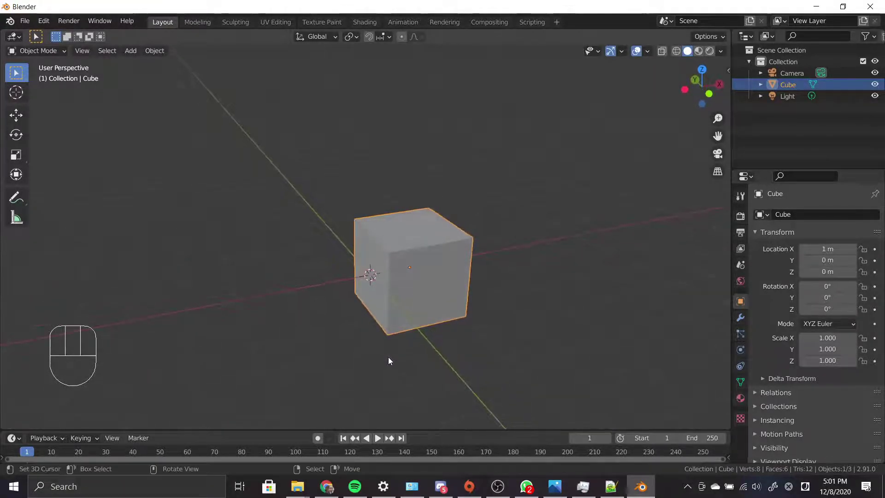
scroll(389, 360, down, 2)
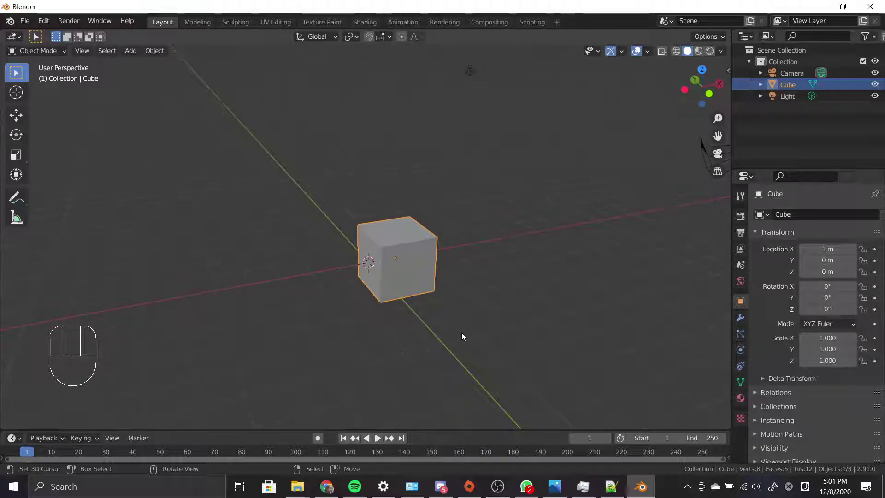
key(g)
key(x)
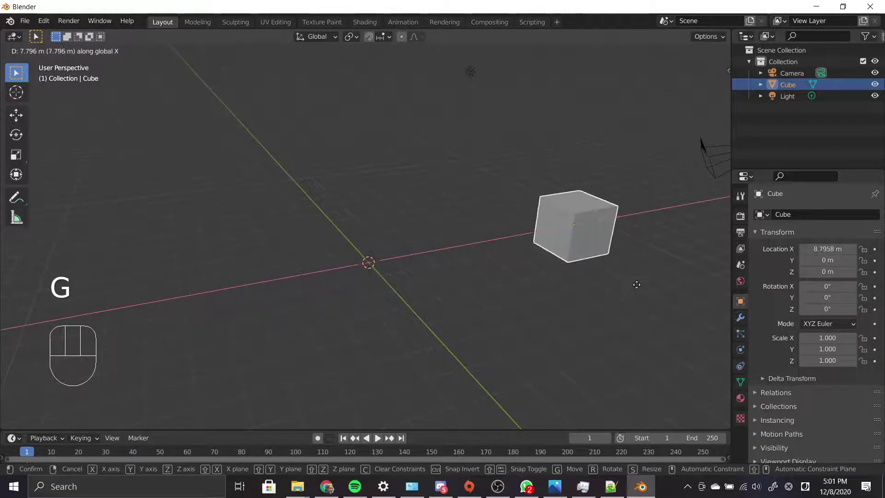
click(630, 283)
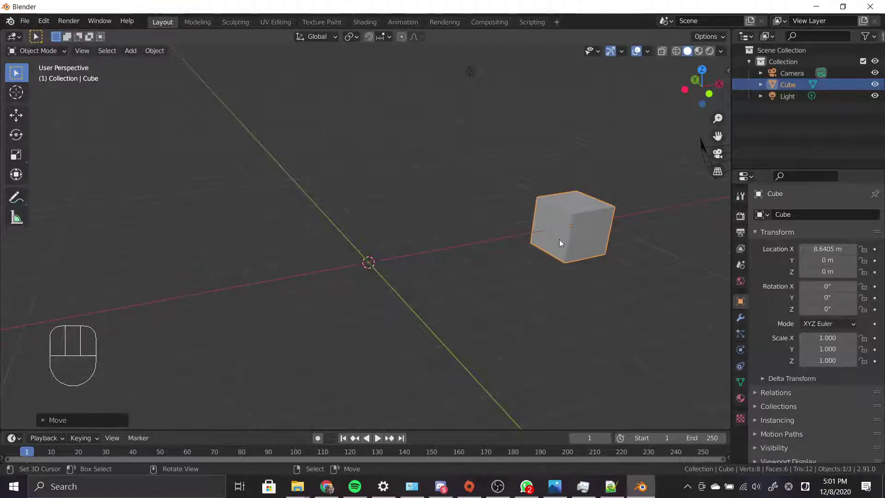
key(ctrl+z)
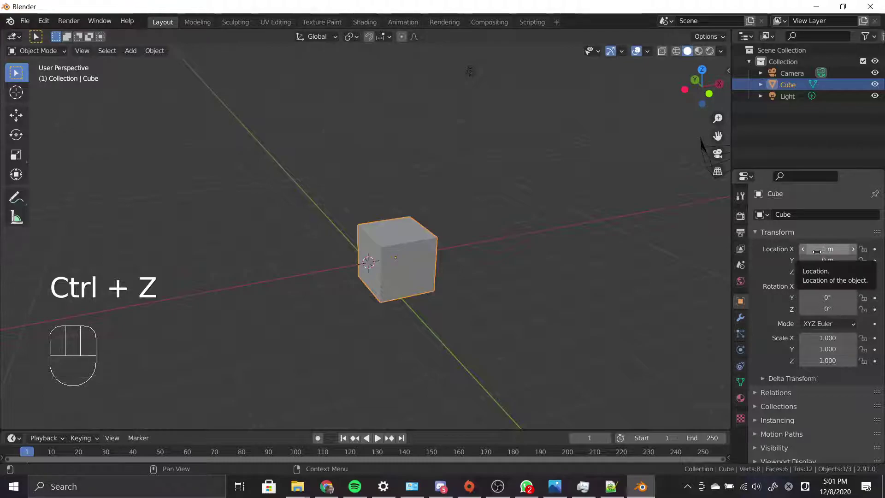
- Set the cube's X location to 8 m in its transform properties, and reset it to 0 m
click(834, 249)
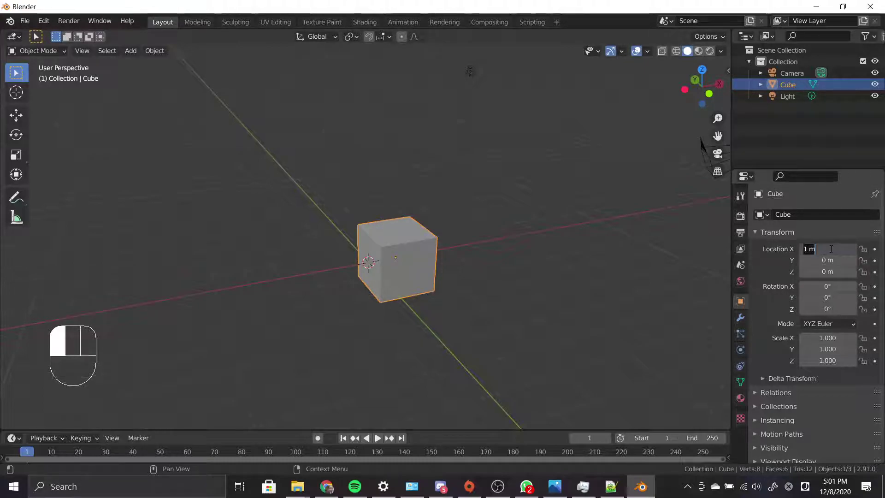
text(8)
key(Return)
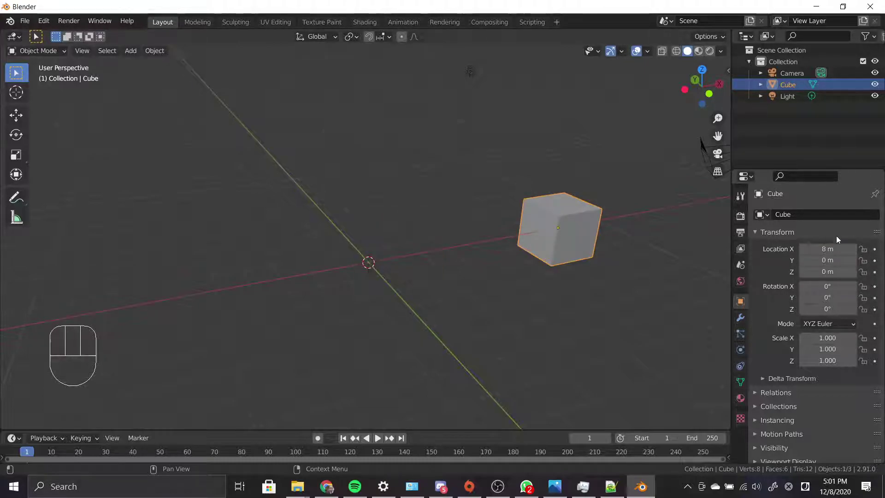
click(839, 247)
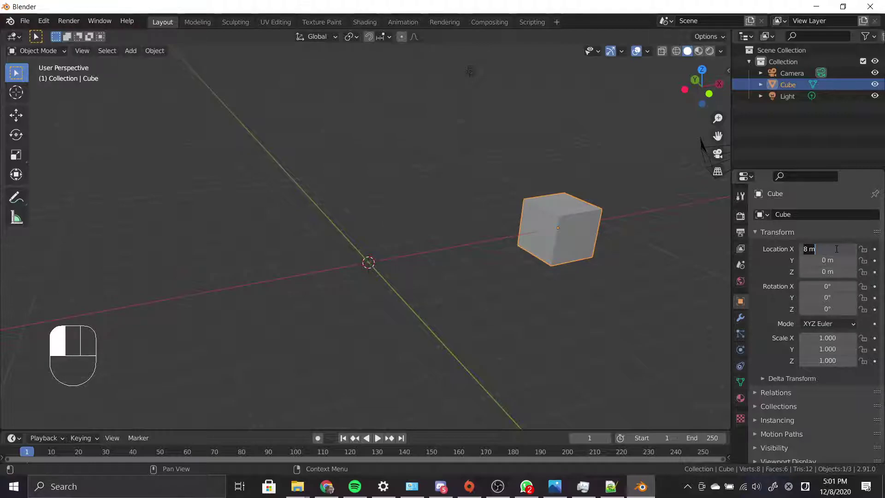
text(0)
key(Return)
scroll(479, 272, up, 2)
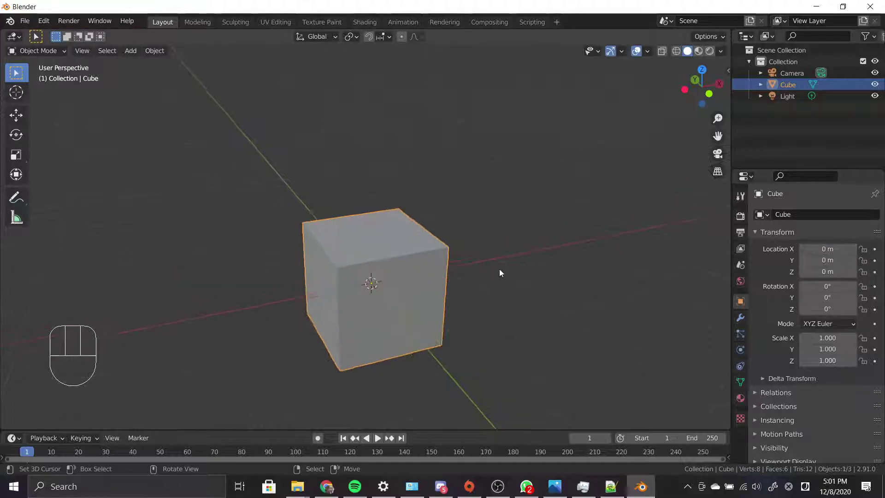
- Move the cube exactly 8 m along the global X axis, and move it back by -8 m
scroll(443, 270, down, 2)
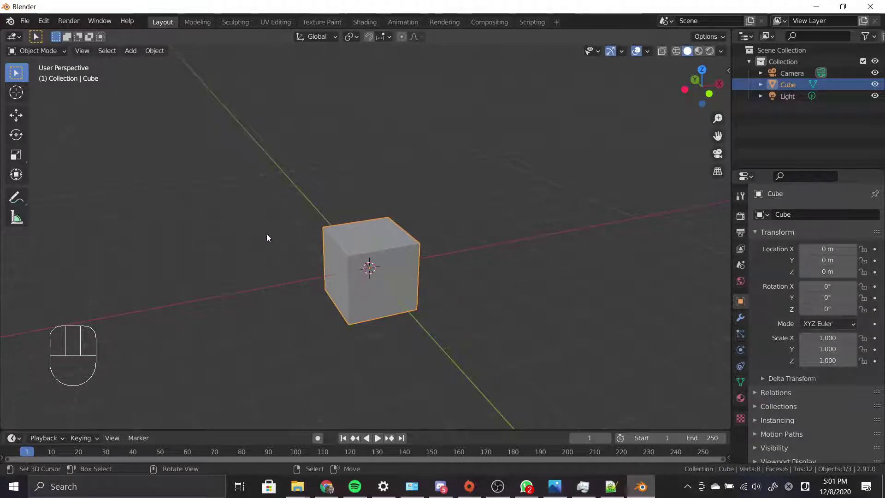
key(g)
text(x)
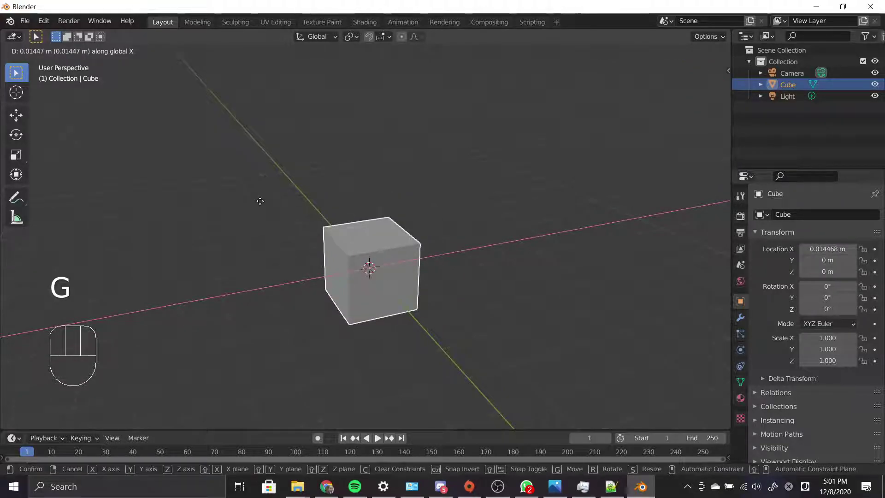
text(8)
key(Return)
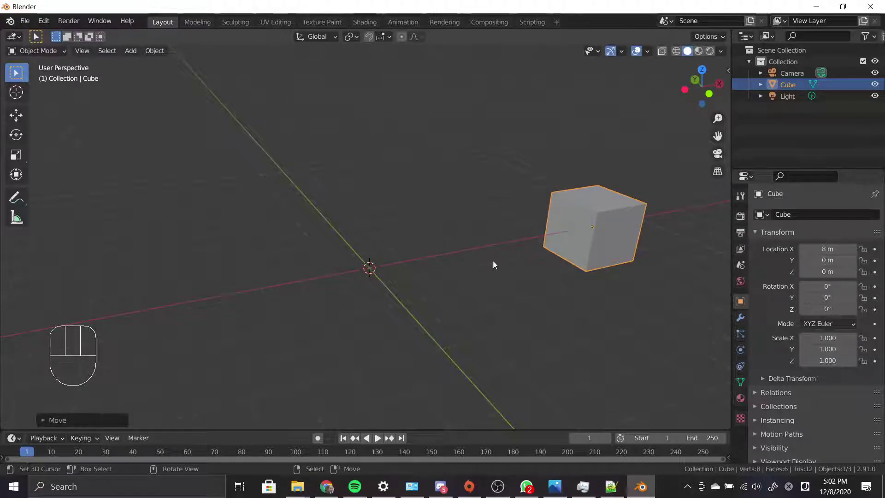
key(g)
key(x)
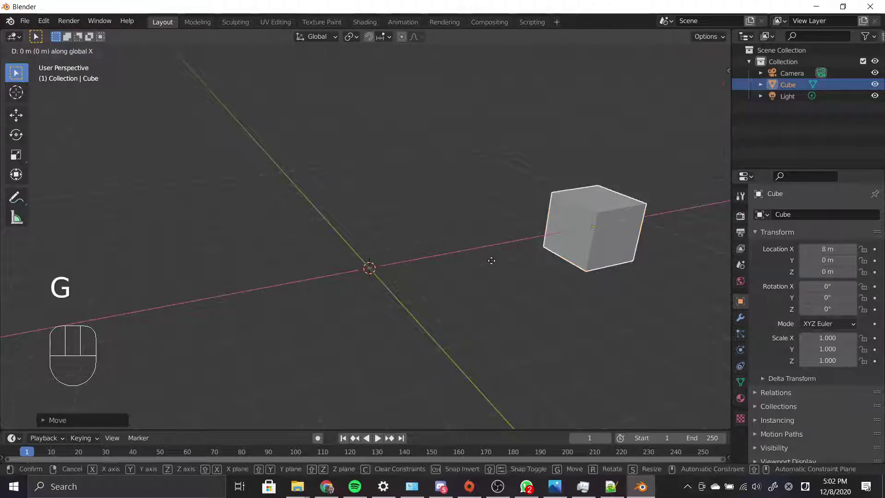
text(-8)
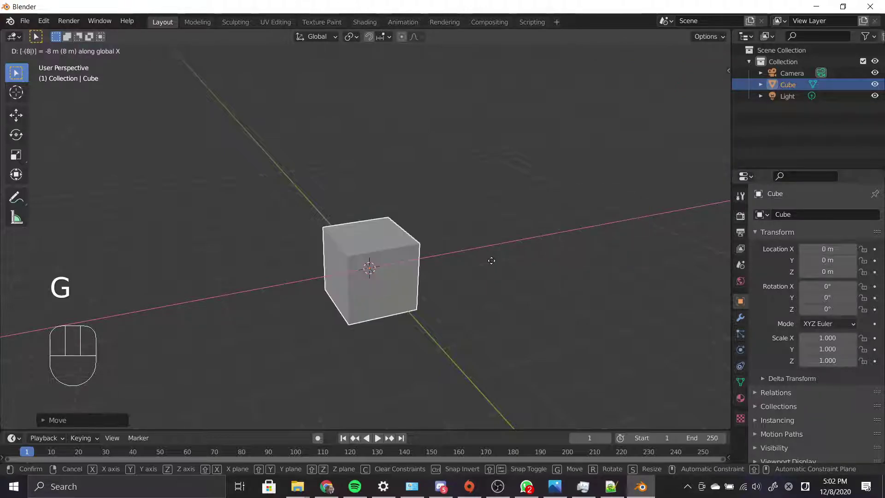
key(Return)
- Deselect all objects and examine the 3D cursor at the cube's centre from several angles and distances
middle_drag(308, 271, 433, 279)
scroll(501, 251, down, 4)
middle_drag(501, 252, 408, 302)
scroll(397, 274, up, 6)
scroll(465, 296, down, 2)
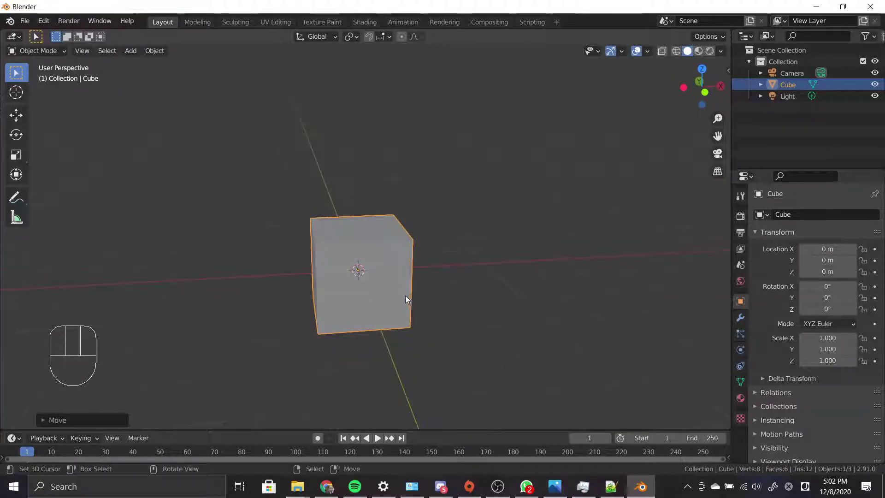
key(a)
key(a)
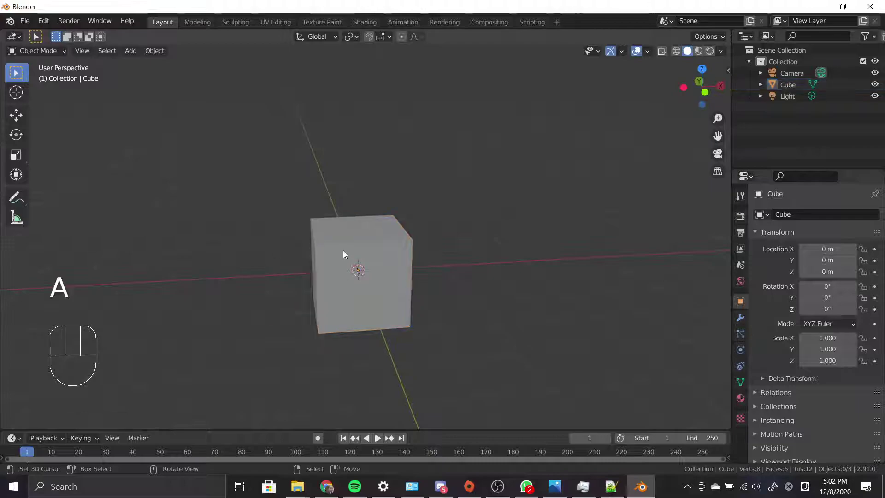
middle_drag(337, 244, 148, 92)
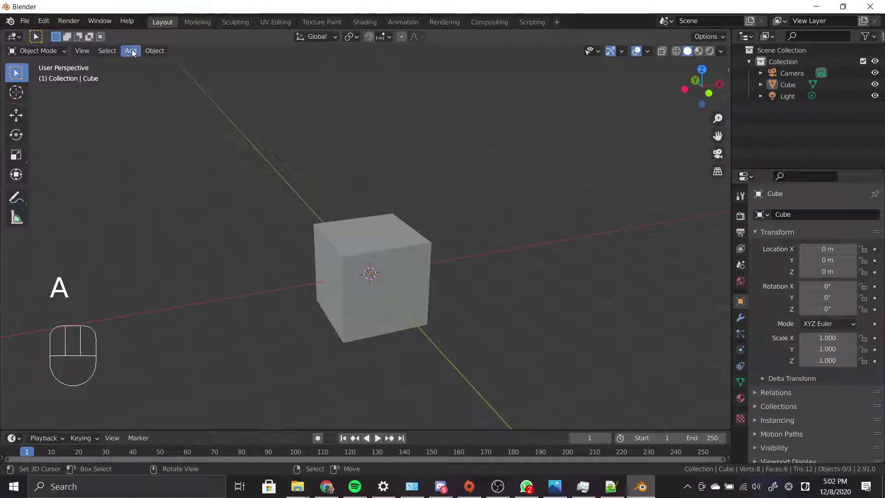
scroll(328, 184, down, 3)
scroll(329, 189, up, 3)
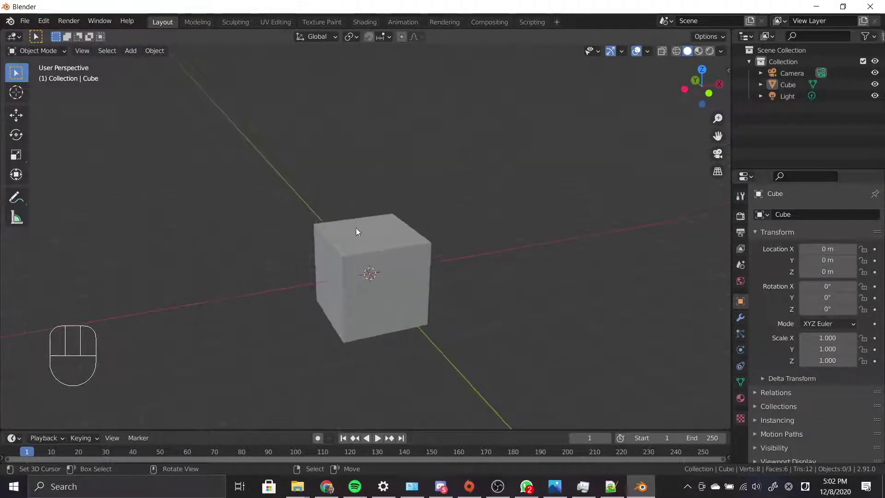
middle_drag(383, 274, 377, 276)
scroll(374, 281, up, 3)
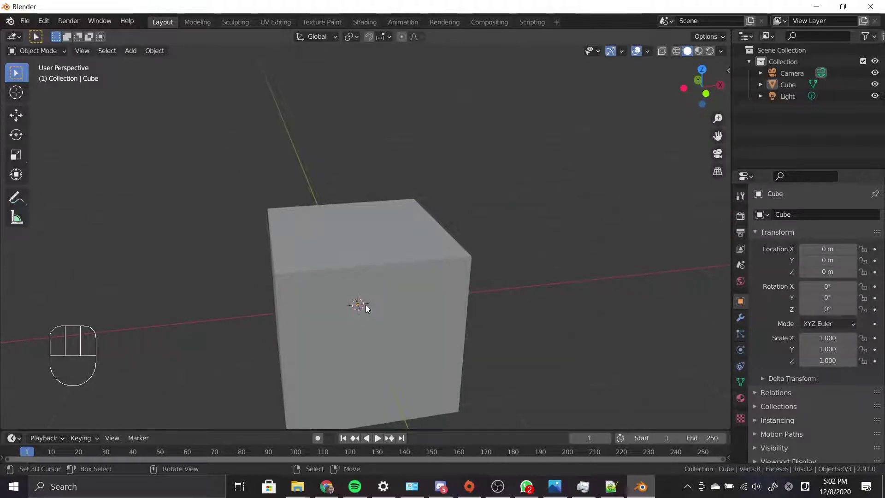
scroll(362, 303, down, 2)
- Place the 3D cursor at several spots on and around the cube, and select the cube
click(518, 199)
click(349, 190)
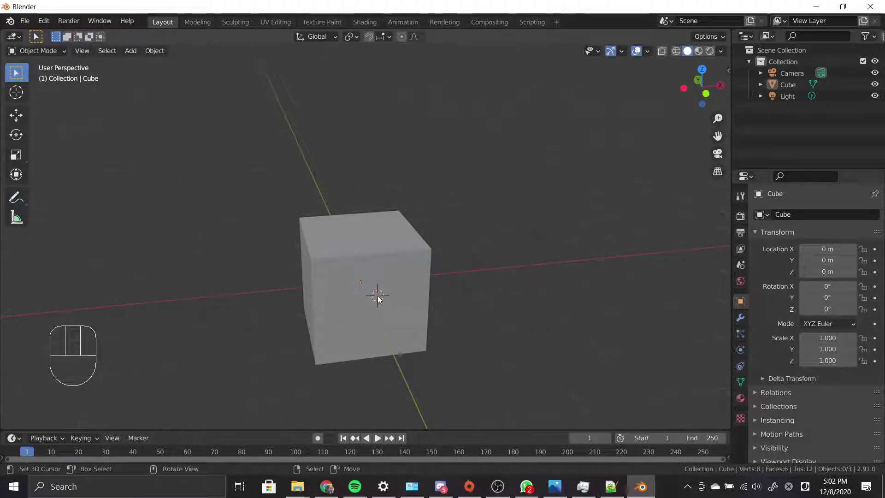
click(368, 245)
click(341, 282)
click(369, 255)
click(365, 309)
click(408, 316)
click(376, 246)
click(522, 195)
right_click(369, 245)
click(403, 288)
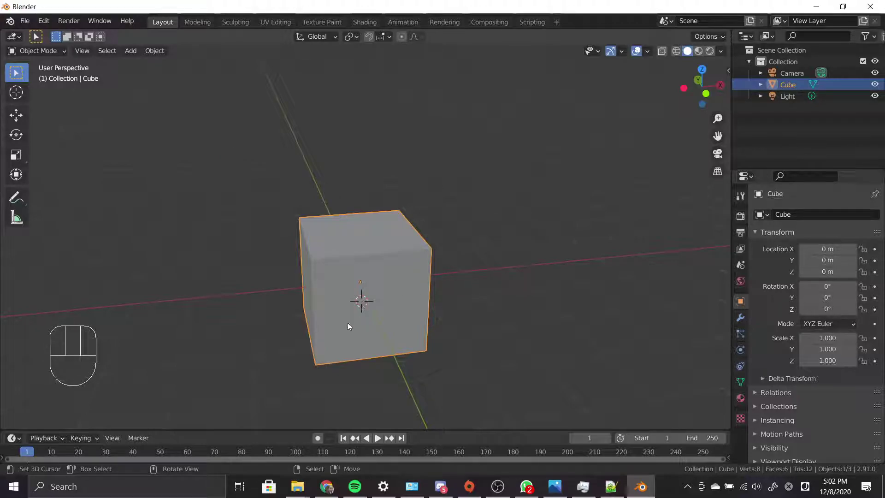
click(541, 286)
- Show the 3D cursor's view settings and set its X, Y and Z location to 0 m
key(n)
click(724, 120)
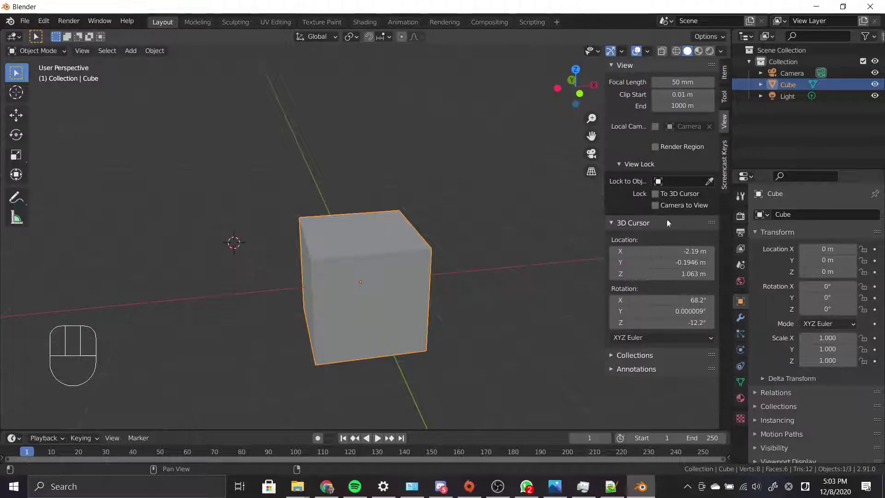
click(655, 251)
text(0)
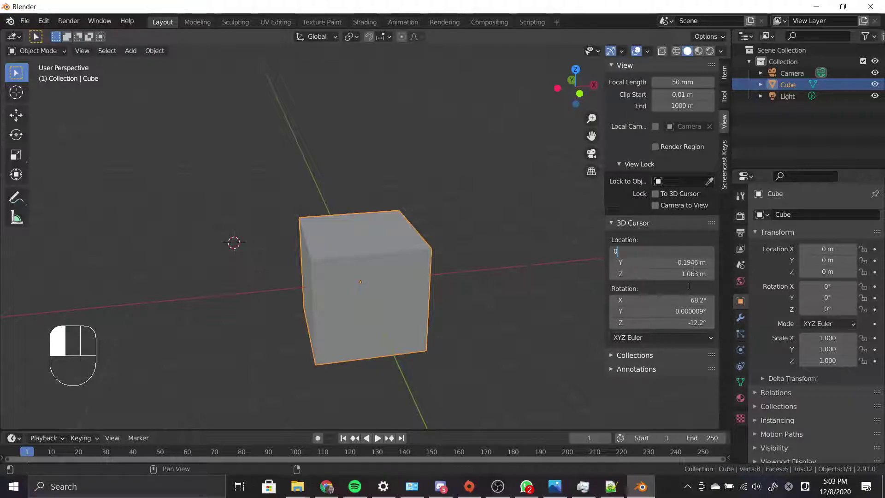
click(689, 266)
key(KP_0)
click(691, 273)
text(0)
key(Return)
key(KP_0)
click(692, 264)
text(0)
- Set the 3D cursor's X, Y and Z rotation to 0° and hide the viewport sidebar
click(692, 300)
text(0)
click(692, 312)
text(0)
click(693, 323)
text(0)
click(521, 287)
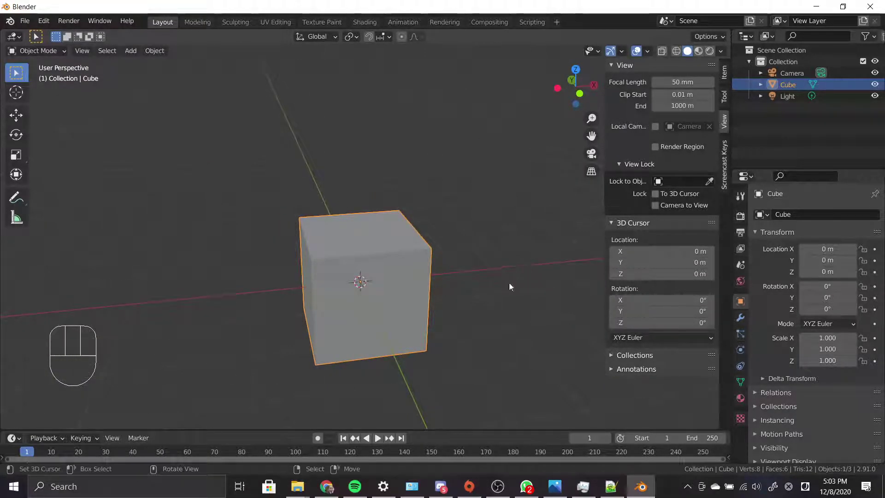
scroll(370, 292, up, 2)
mouse_move(373, 299)
alt+middle_down()
mouse_move(409, 306)
mouse_move(345, 312)
mouse_move(367, 292)
alt+middle_up()
scroll(367, 292, down, 1)
scroll(367, 291, down, 2)
key(n)
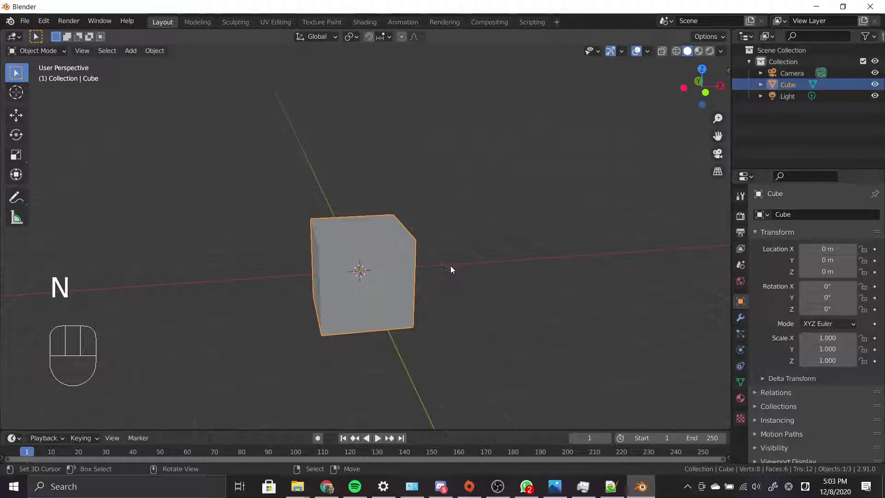
- Place the 3D cursor in empty space beyond the cube on the positive X side and add a UV sphere there
click(473, 264)
middle_drag(473, 264, 480, 280)
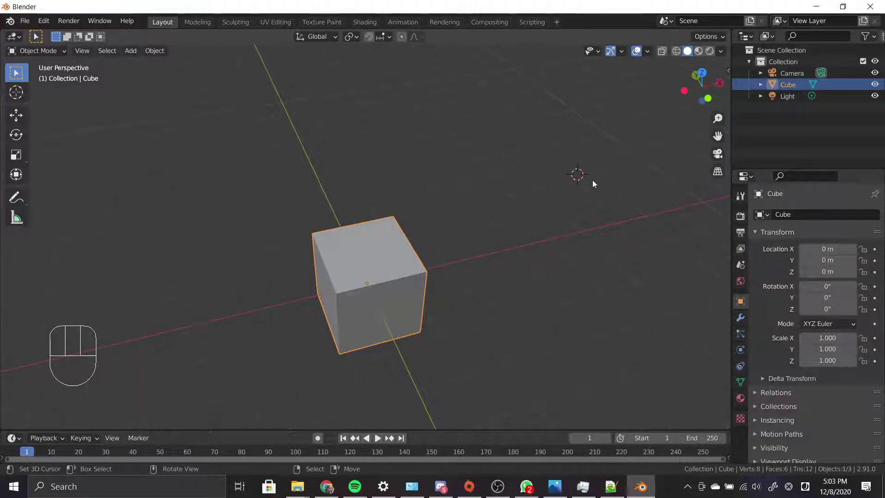
click(131, 51)
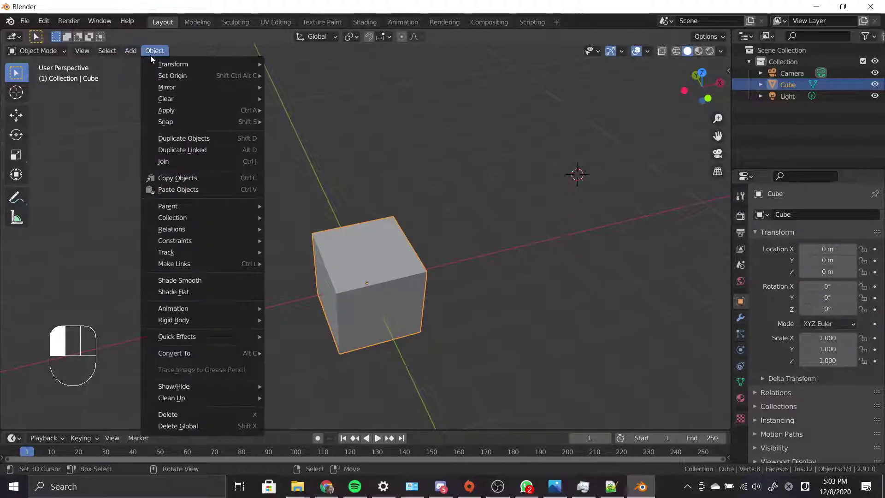
mouse_move(138, 63)
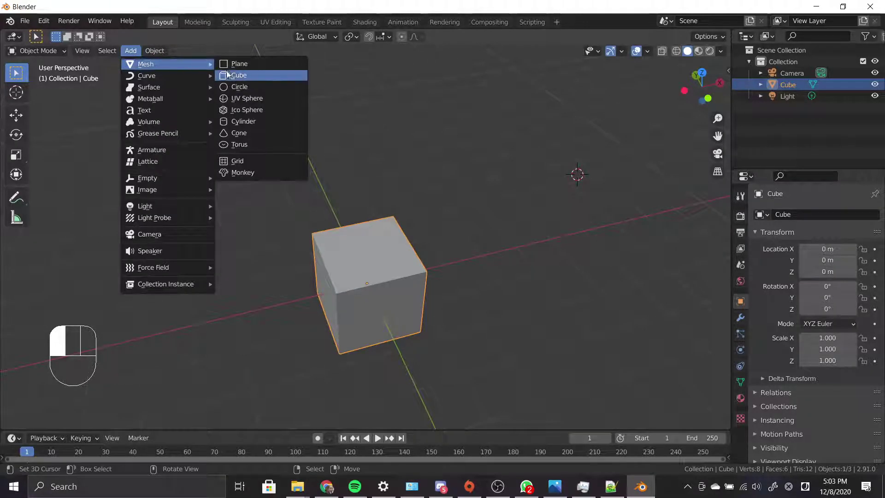
click(248, 97)
alt+middle_drag(637, 185, 629, 203)
key(s)
right_click(649, 232)
middle_drag(488, 228, 464, 224)
- Place the 3D cursor on the opposite side of the original cube and add a second cube mesh there
click(148, 207)
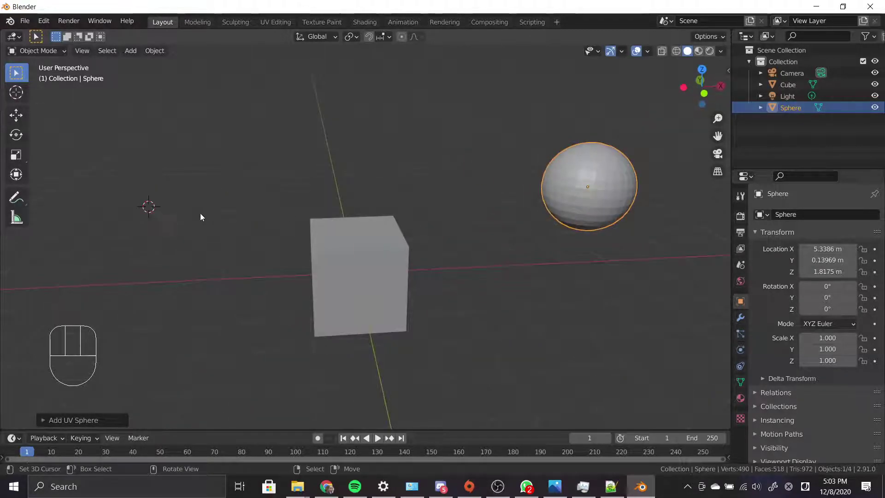
click(130, 50)
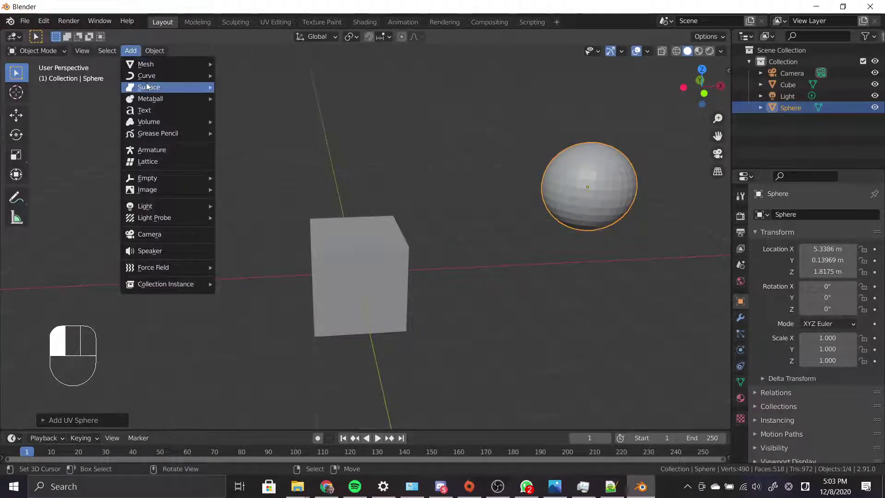
mouse_move(153, 64)
click(256, 75)
alt+middle_drag(218, 158, 270, 151)
- Place the 3D cursor above and behind the two cubes and add a cylinder mesh there
click(285, 154)
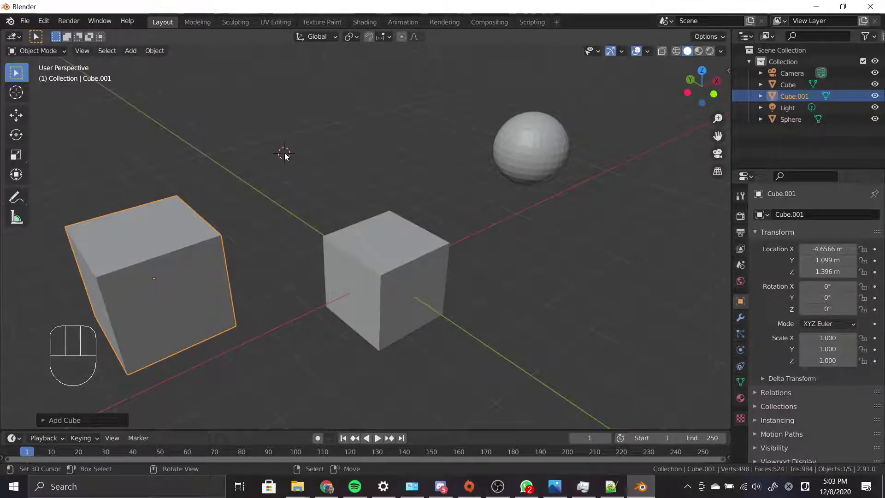
click(131, 51)
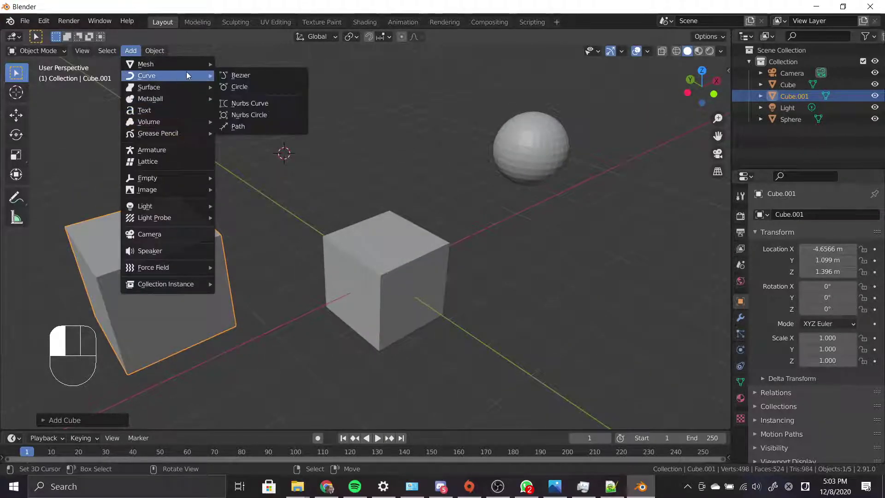
mouse_move(189, 69)
click(243, 121)
alt+middle_drag(267, 123, 359, 247)
scroll(357, 204, down, 4)
scroll(337, 244, up, 2)
- Examine the object types that can be added and view the new meshes around the original cube from several angles
click(131, 52)
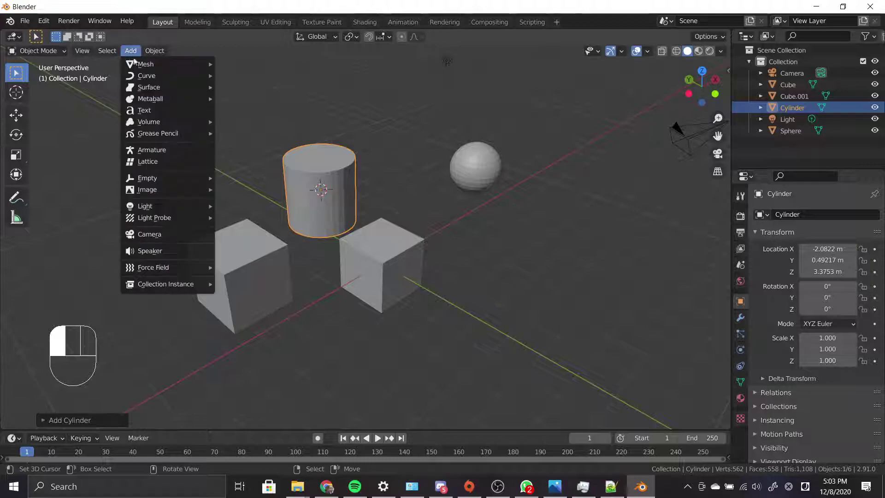
mouse_move(140, 65)
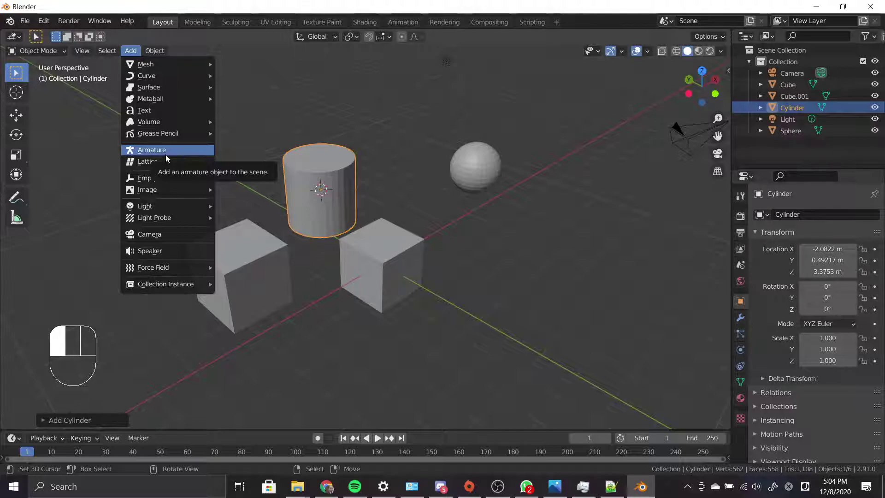
alt+middle_drag(424, 281, 462, 287)
alt+middle_drag(508, 267, 395, 267)
scroll(429, 285, up, 2)
scroll(394, 266, down, 2)
scroll(398, 267, up, 3)
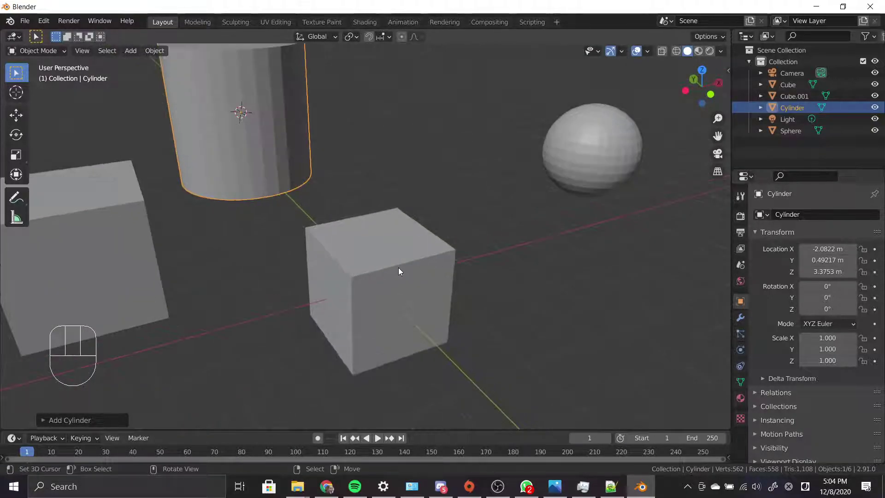
scroll(373, 265, down, 4)
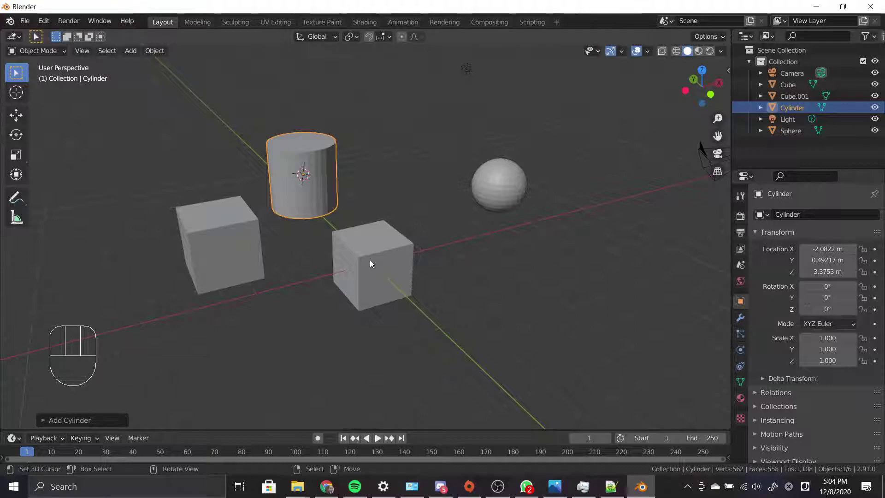
scroll(327, 254, up, 2)
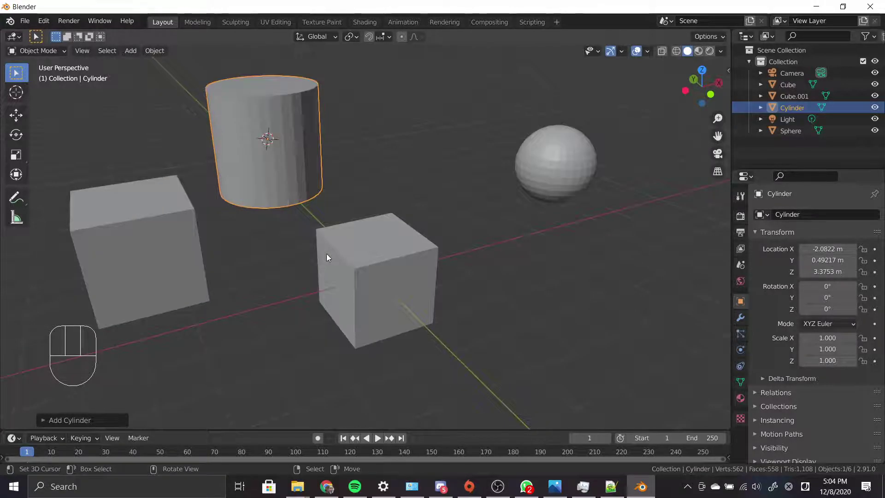
scroll(328, 258, up, 2)
alt+middle_drag(330, 264, 359, 252)
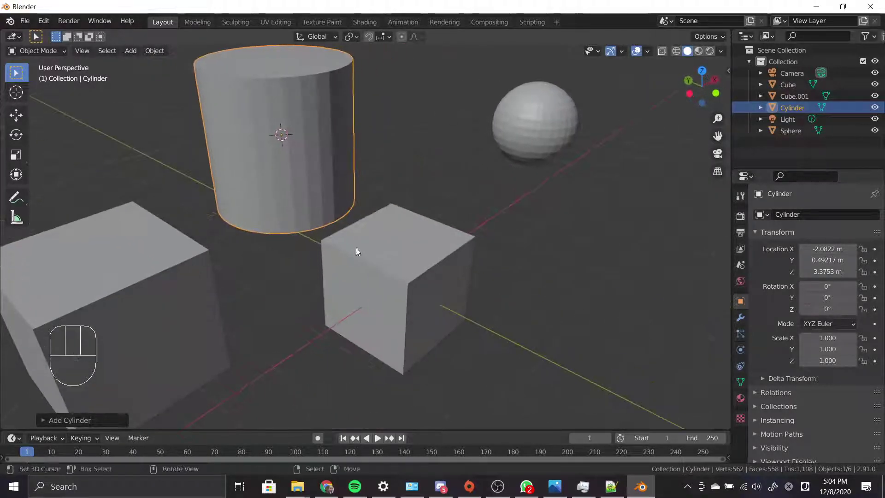
- Place the 3D cursor at several spots on the surface of the original cube
click(427, 287)
click(362, 301)
click(392, 281)
middle_drag(516, 306, 409, 293)
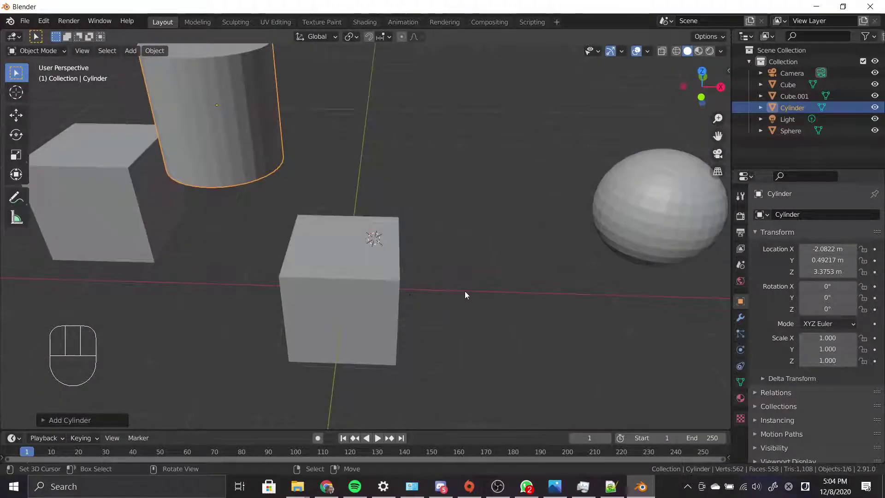
- Show the 3D cursor's location and rotation values in the viewport sidebar, and hide the sidebar again
key(n)
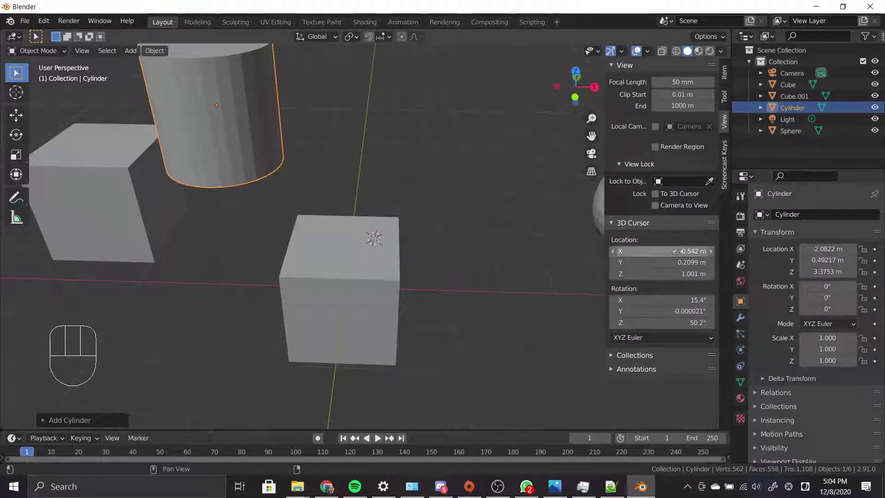
key(n)
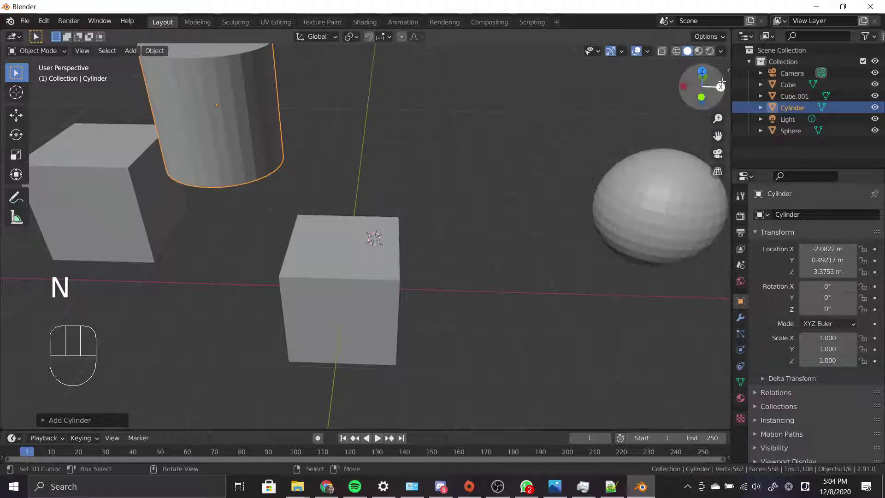
key(n)
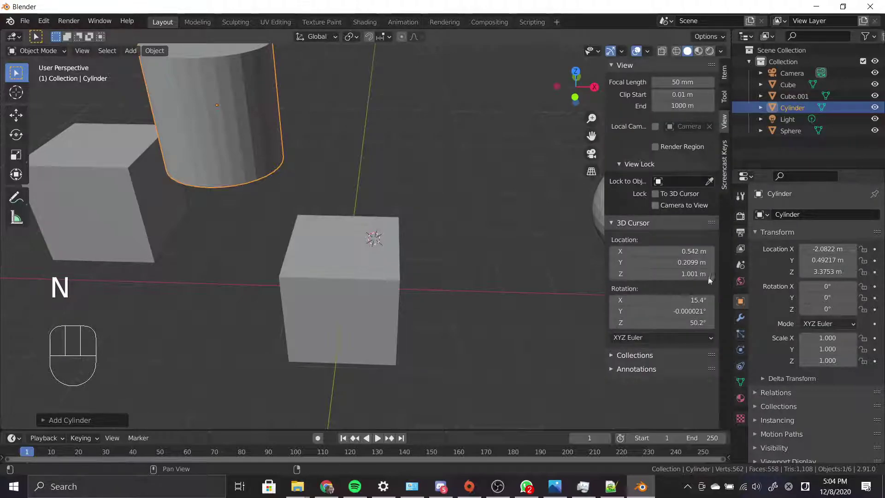
key(n)
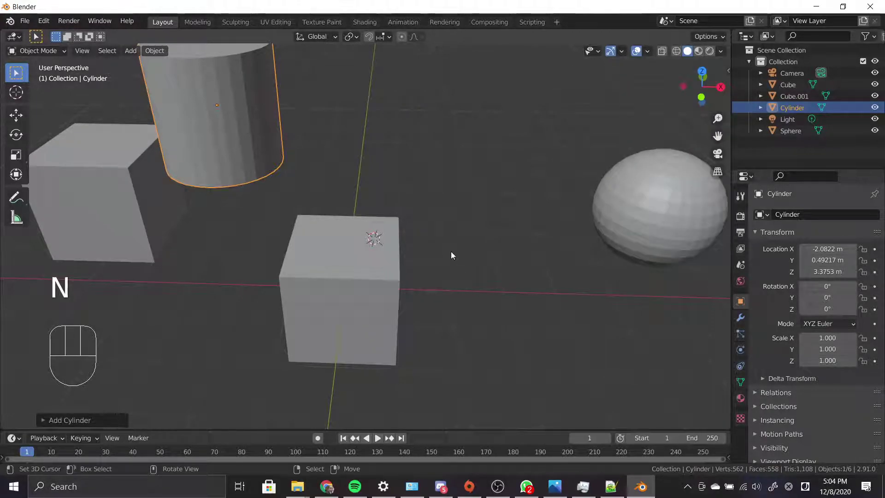
- Reset the 3D cursor to the world origin and frame all objects in the viewport
scroll(451, 251, down, 4)
middle_drag(448, 278, 423, 286)
scroll(422, 286, up, 4)
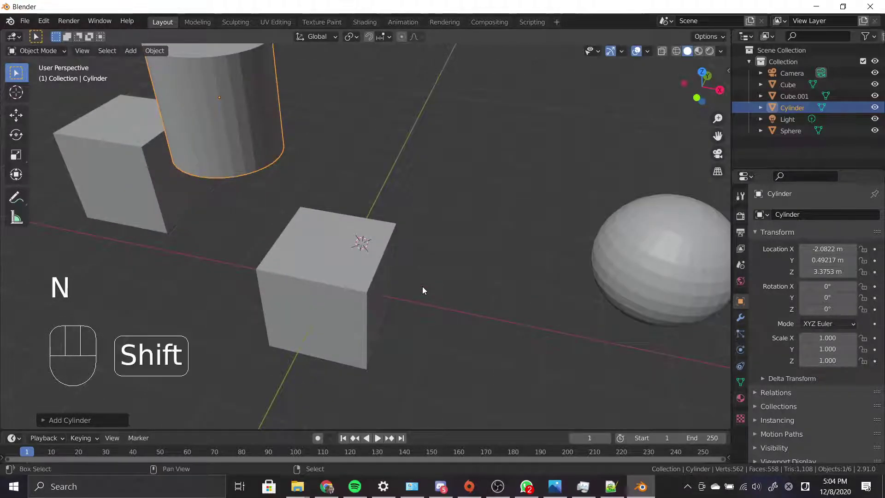
key(shift+c)
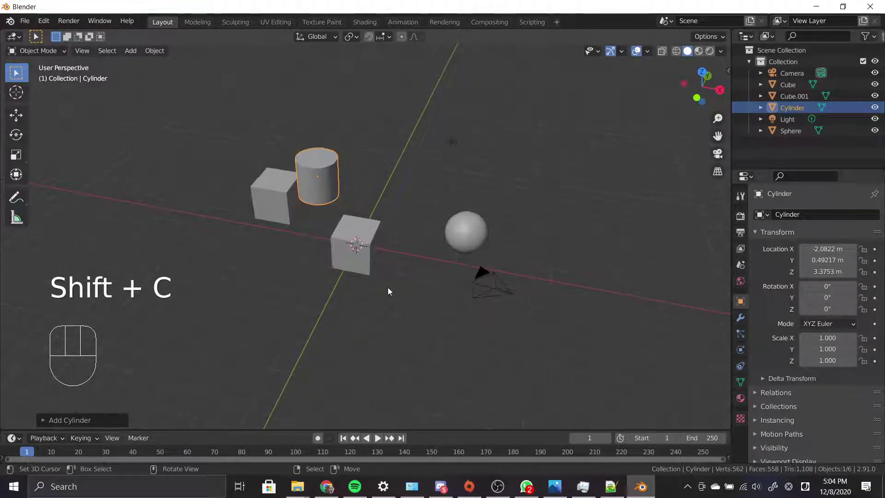
- Place the 3D cursor in empty space above the sphere and return it to the world origin
scroll(388, 288, up, 1)
click(448, 156)
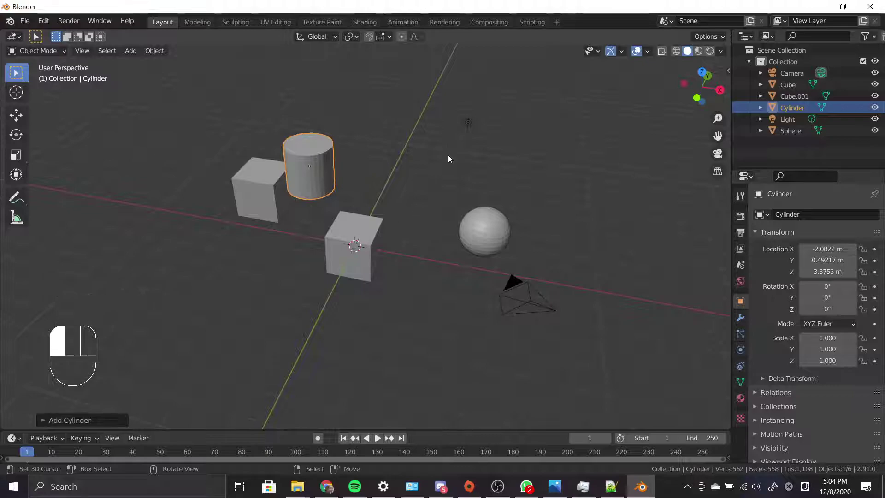
click(550, 141)
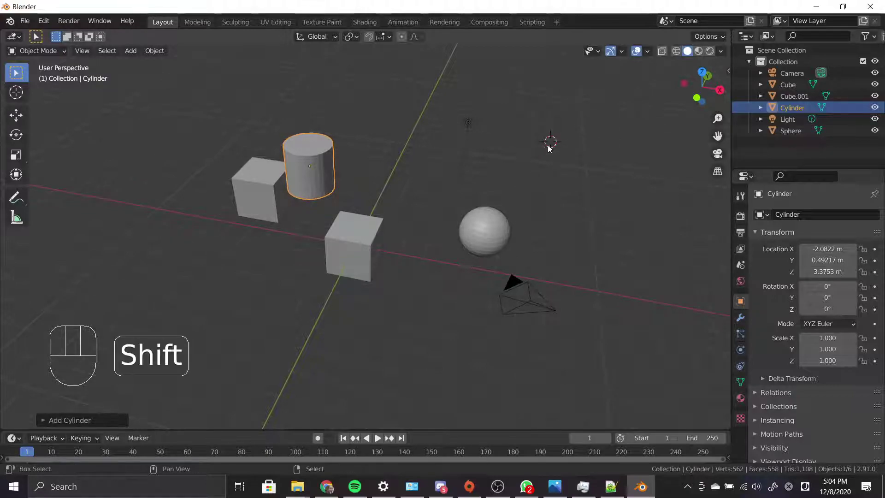
key(shift+c)
scroll(358, 251, up, 4)
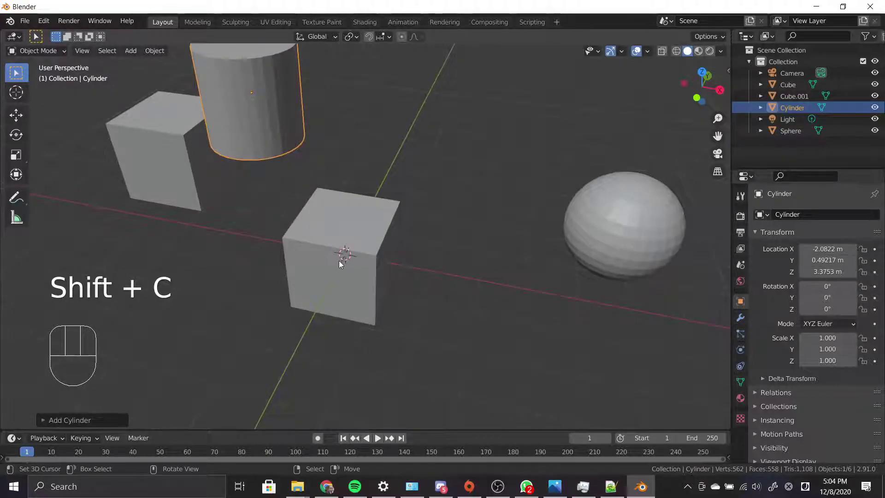
- Add a second cylinder mesh at the 3D cursor inside the original cube and frame it in the view
mouse_move(343, 303)
alt+middle_down()
mouse_move(364, 279)
mouse_move(347, 297)
alt+middle_up()
key(shift+a)
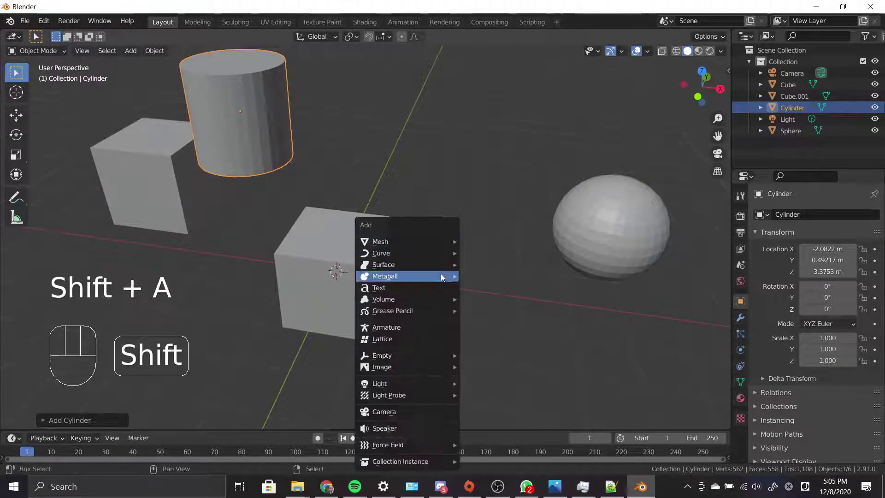
mouse_move(429, 242)
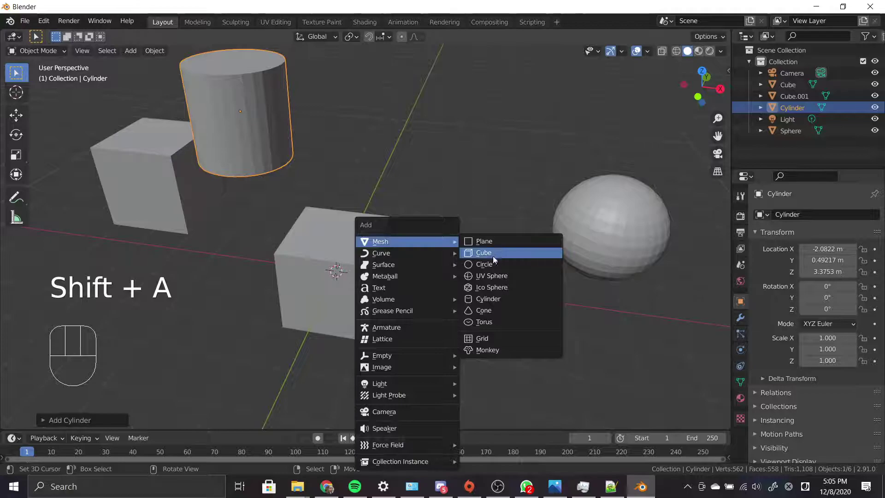
click(500, 299)
alt+middle_drag(503, 306, 483, 306)
key(KP_Decimal)
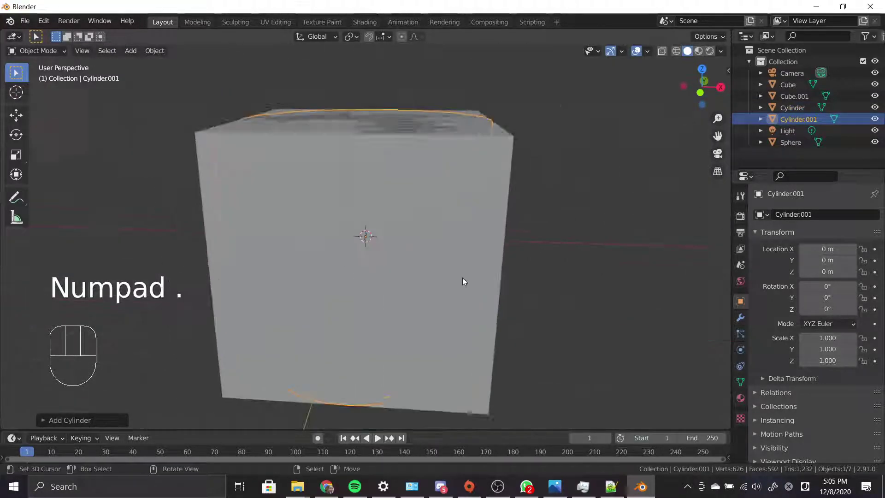
- Examine how the second cylinder overlaps the original cube from several angles and in front orthographic view
scroll(463, 277, down, 6)
alt+middle_drag(467, 263, 439, 290)
key(g)
right_click(462, 208)
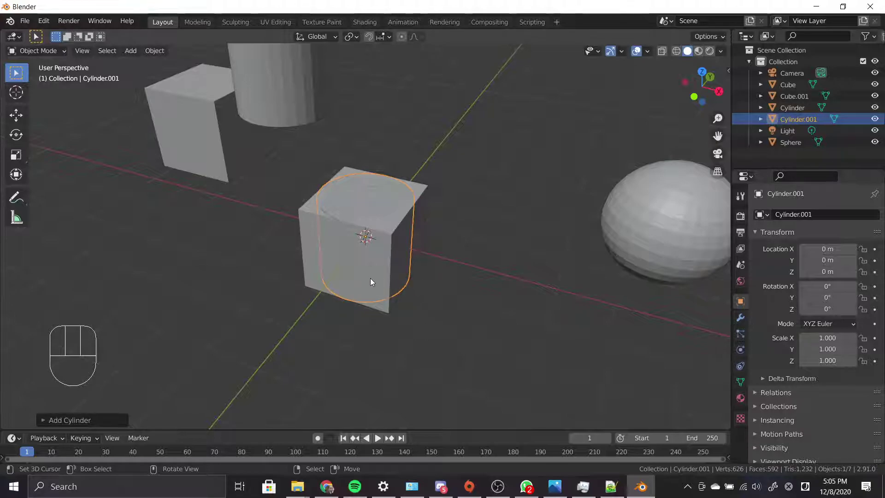
alt+middle_drag(442, 323, 449, 293)
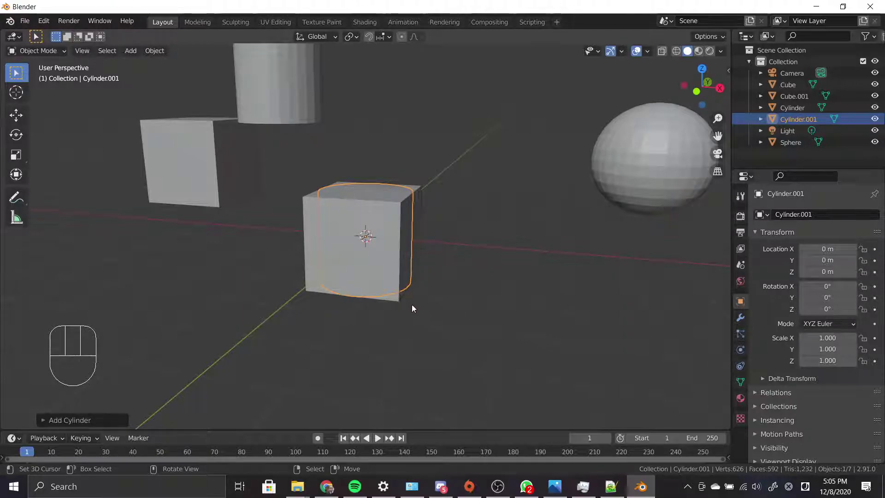
middle_drag(390, 179, 409, 270)
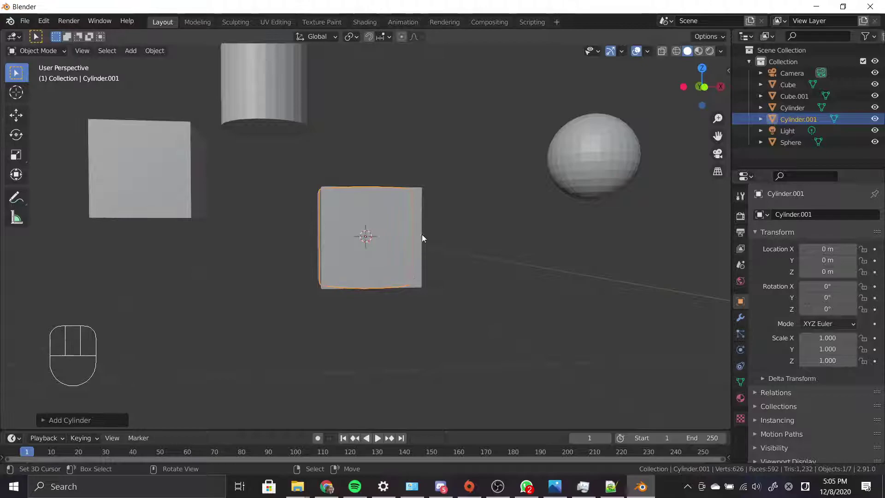
key(KP_1)
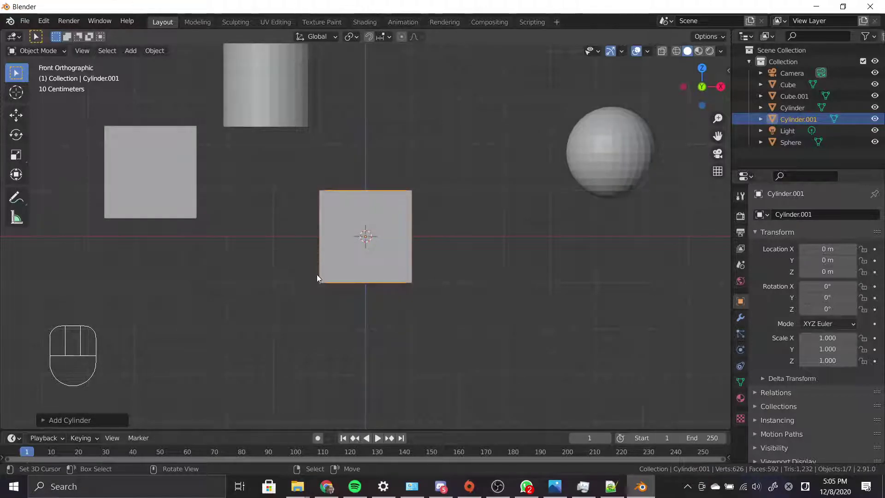
scroll(293, 209, down, 2)
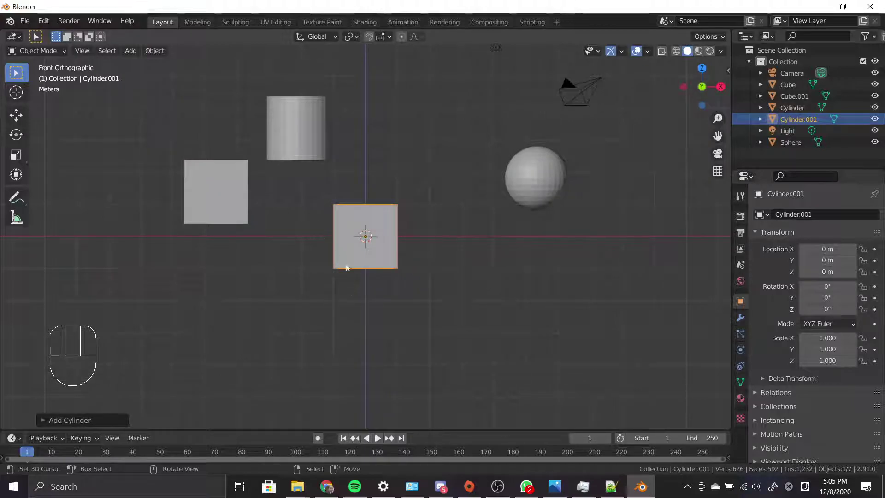
alt+middle_drag(444, 230, 355, 250)
- Select the original cube, toggle Edit Mode on and off, and show the cube in front orthographic view
click(352, 253)
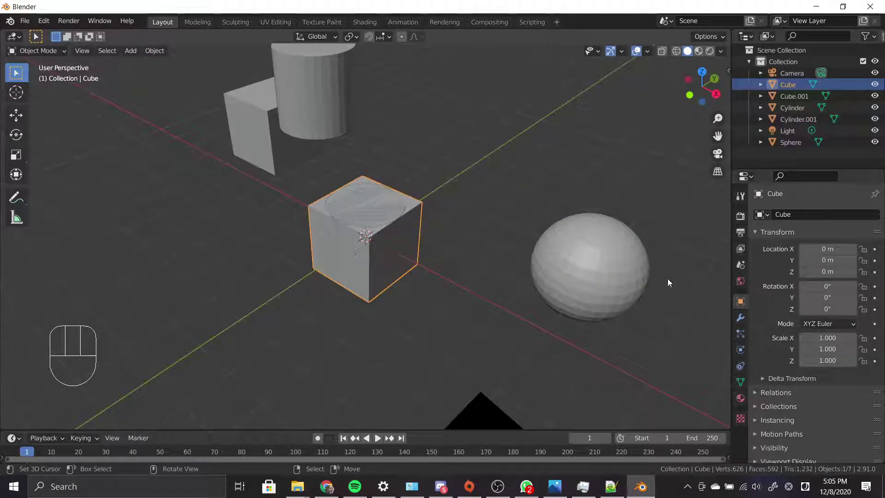
key(Tab)
key(Tab)
key(Tab)
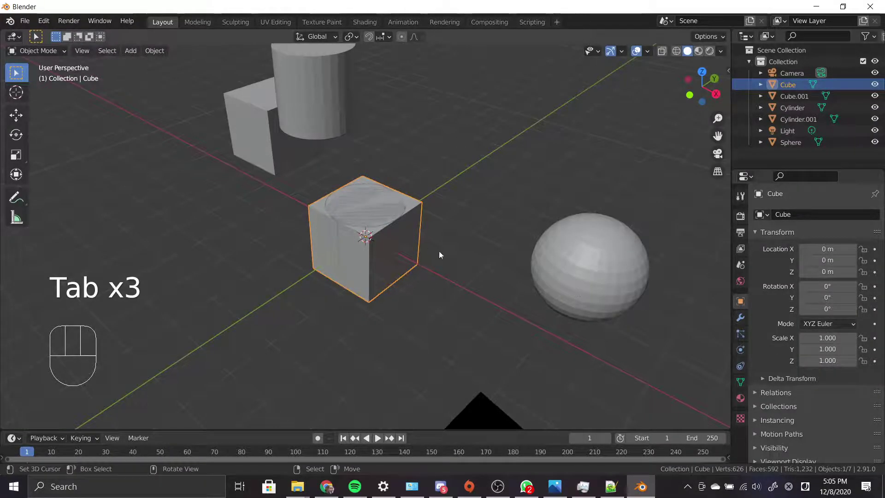
key(KP_1)
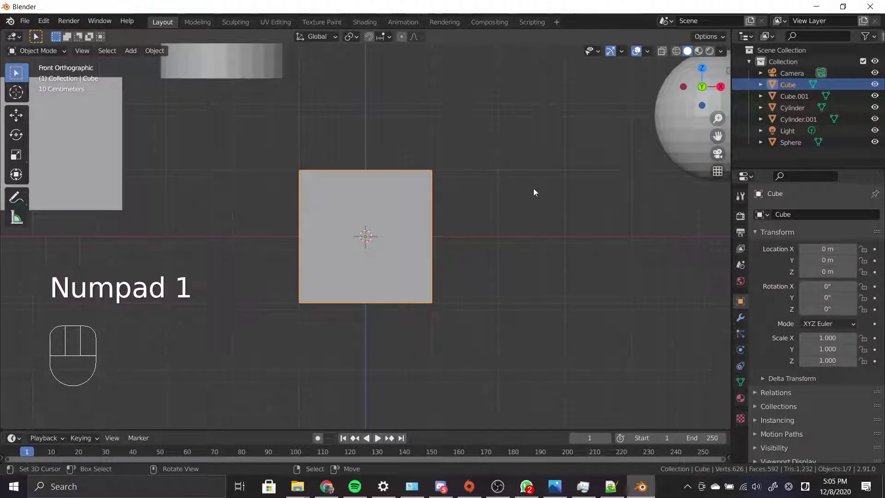
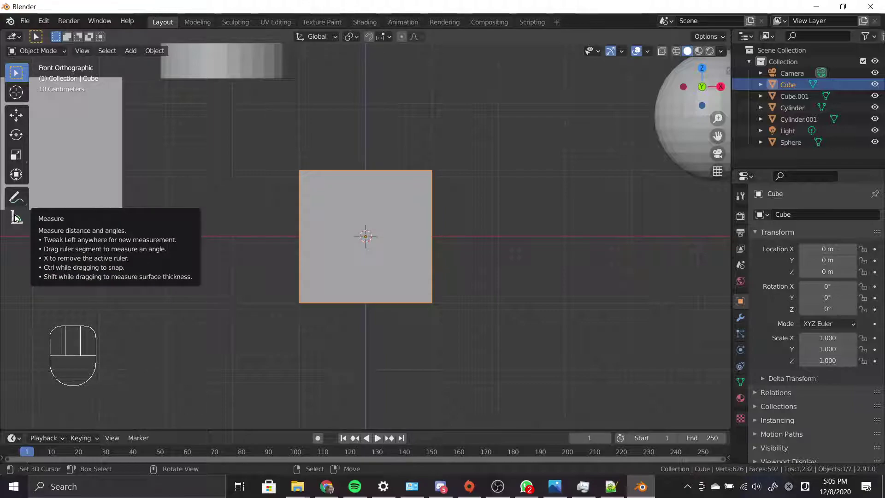
- Move the second cylinder up 2 m along the Z axis so it sits on the original cube
middle_drag(452, 186, 406, 250)
right_click(433, 201)
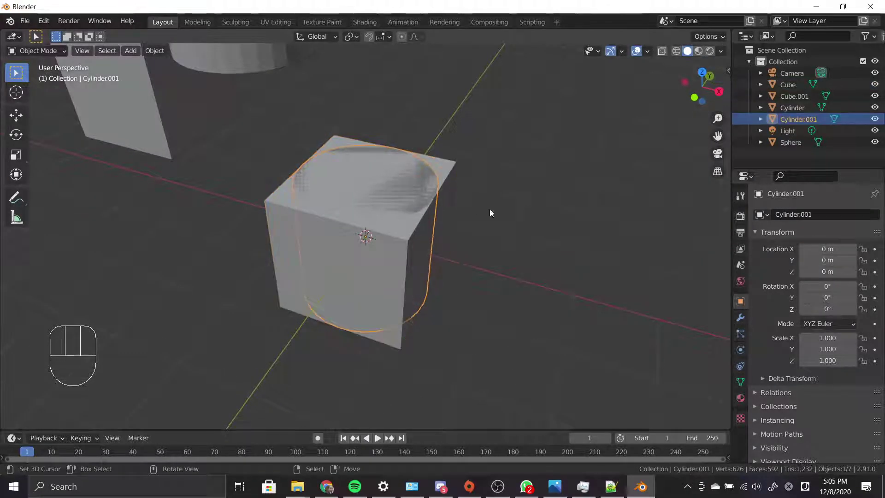
key(g)
key(z)
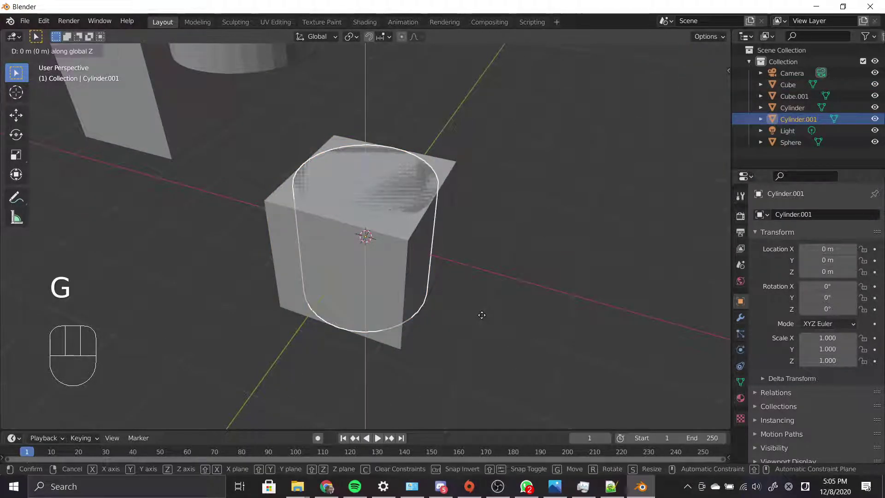
key(2)
key(Return)
middle_drag(482, 314, 437, 269)
- Add a new cube mesh at the 3D cursor, inside the original cube
click(415, 260)
key(g)
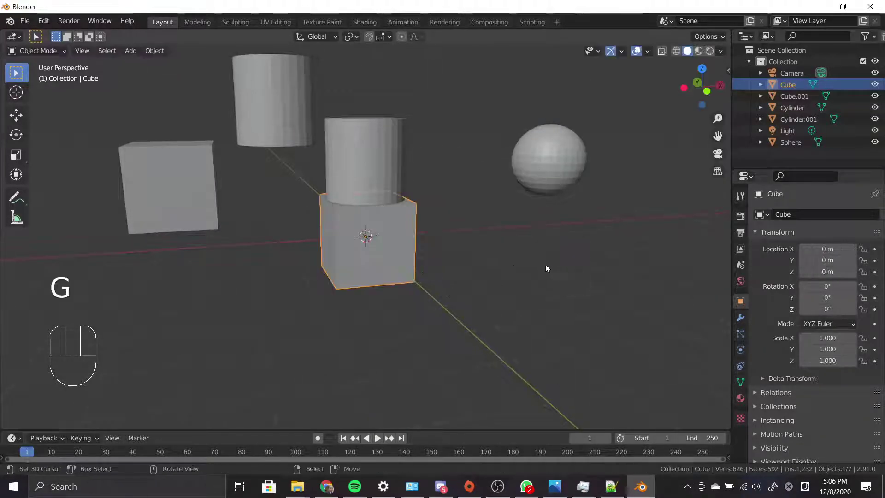
key(shift+a)
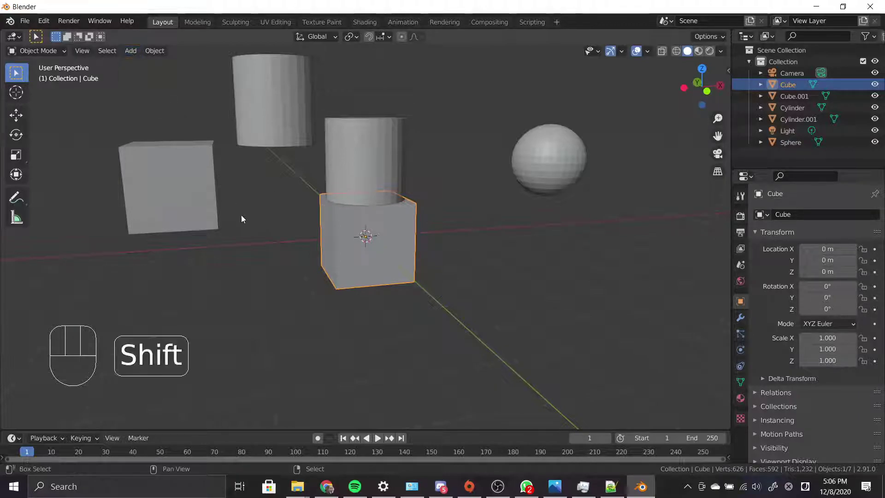
key(shift+a)
mouse_move(248, 253)
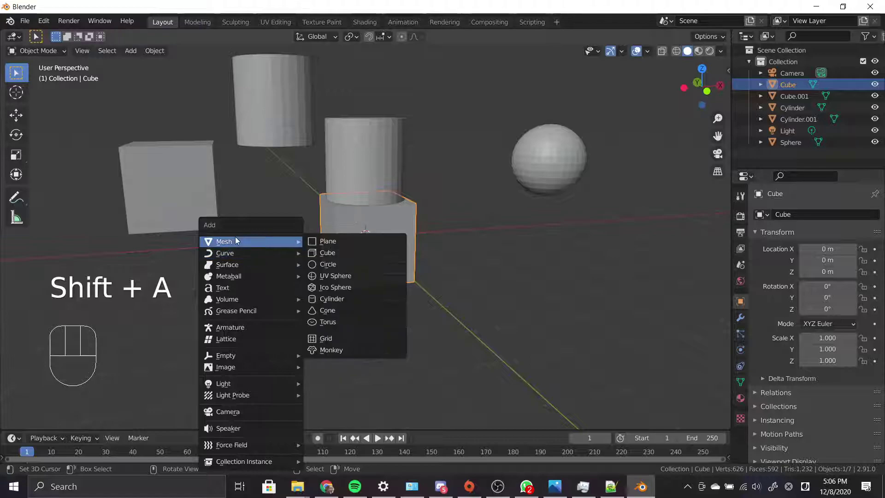
click(347, 254)
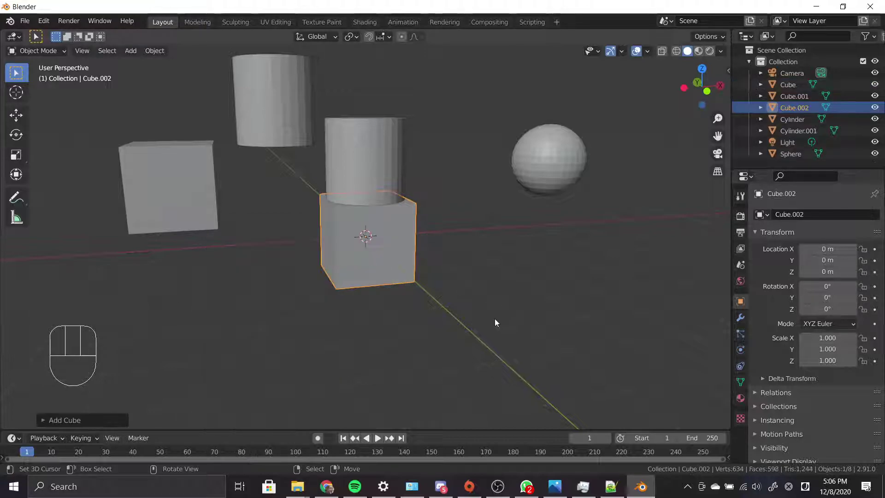
- Move the new cube up 4 m along the Z axis onto the stacked cylinder
key(g)
key(z)
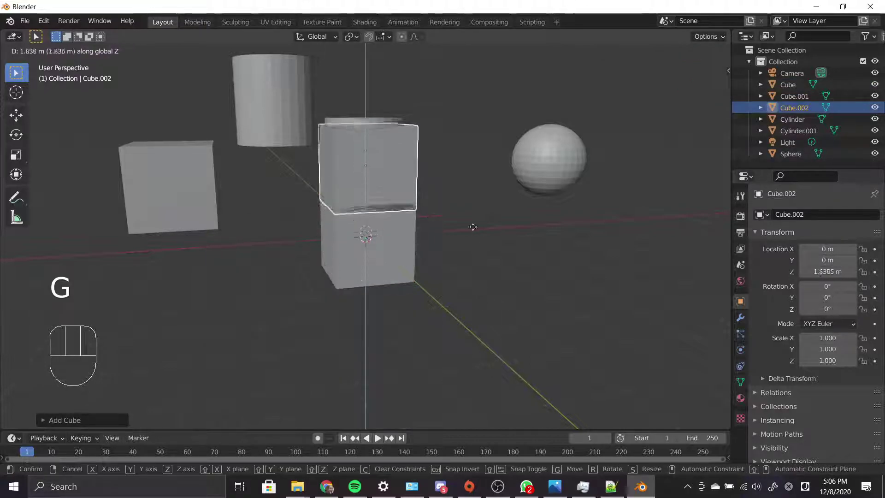
text(4)
key(Return)
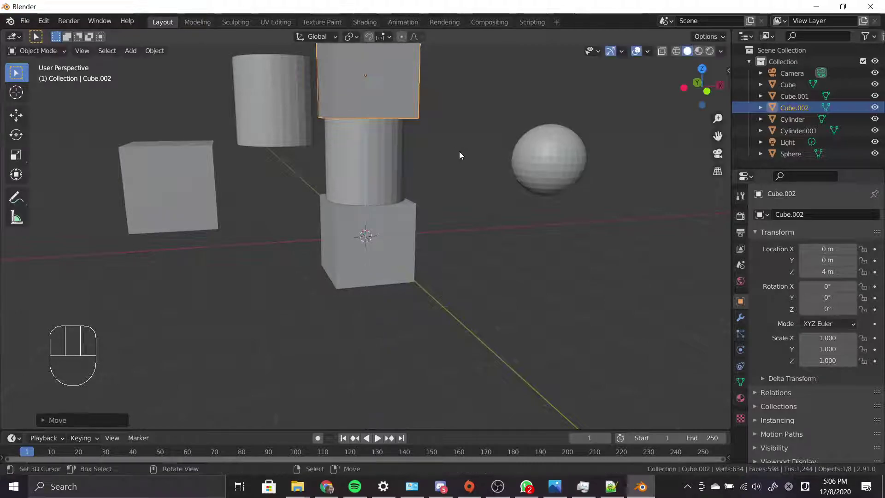
scroll(459, 152, down, 5)
scroll(455, 175, up, 5)
- Examine how the cube, cylinder and second cube line up in the stack from several angles
key(alt+a)
alt+middle_drag(454, 188, 428, 209)
shift+middle_drag(427, 209, 454, 302)
mouse_move(433, 268)
middle_down()
mouse_move(466, 250)
mouse_move(421, 209)
mouse_move(441, 258)
mouse_move(408, 276)
mouse_move(345, 255)
mouse_move(439, 278)
middle_up()
scroll(361, 236, down, 2)
right_click(357, 236)
right_click(399, 262)
scroll(452, 278, down, 3)
scroll(408, 271, up, 3)
key(g)
right_click(450, 257)
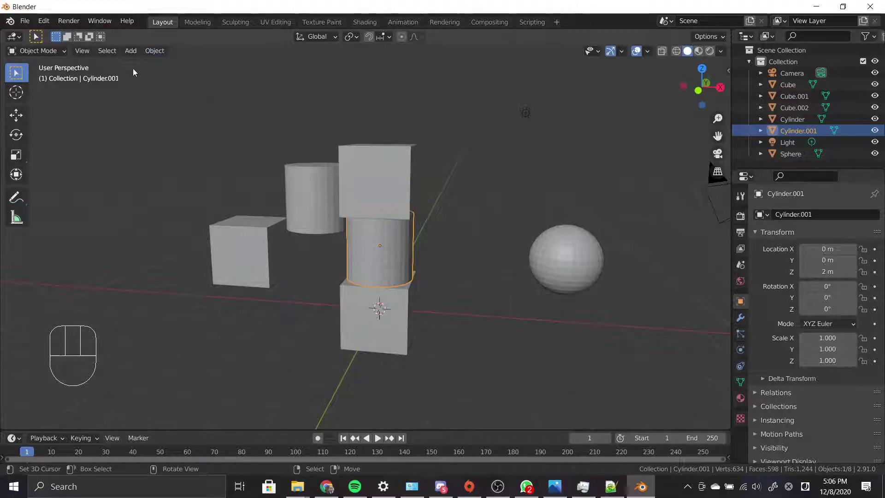
key(g)
right_click(521, 255)
- Duplicate the stacked cylinder and move the copy along Z to 6 m, on top of the upper cube
middle_drag(500, 253, 451, 284)
click(421, 279)
click(409, 272)
key(g)
right_click(455, 248)
key(shift+d)
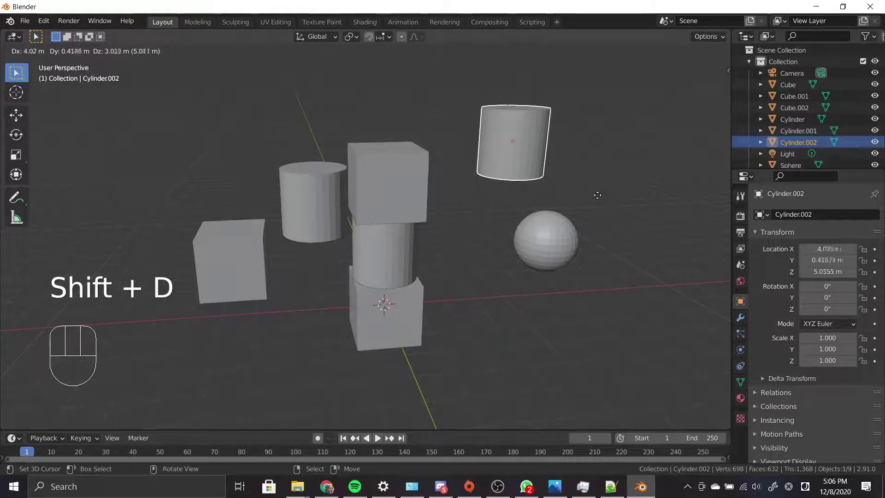
key(z)
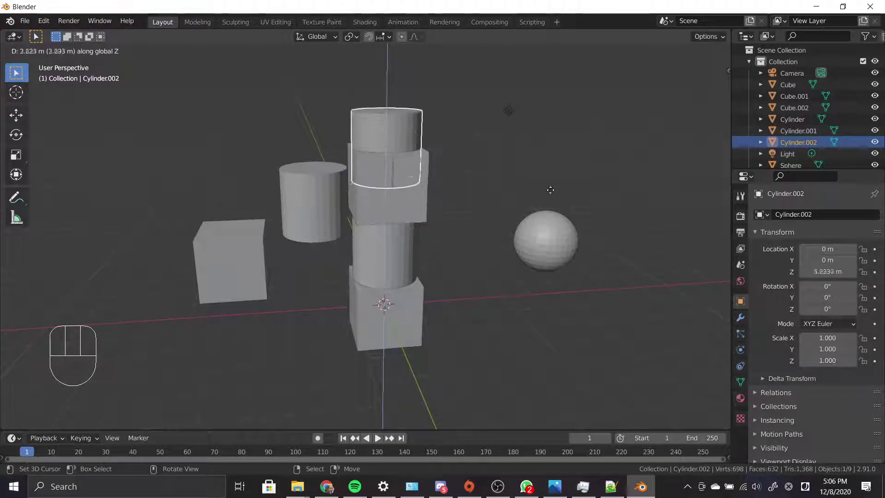
click(550, 188)
- Check the stack's alignment in front orthographic view and in perspective, selecting its objects one after another
alt+middle_drag(549, 187, 468, 212)
key(KP_1)
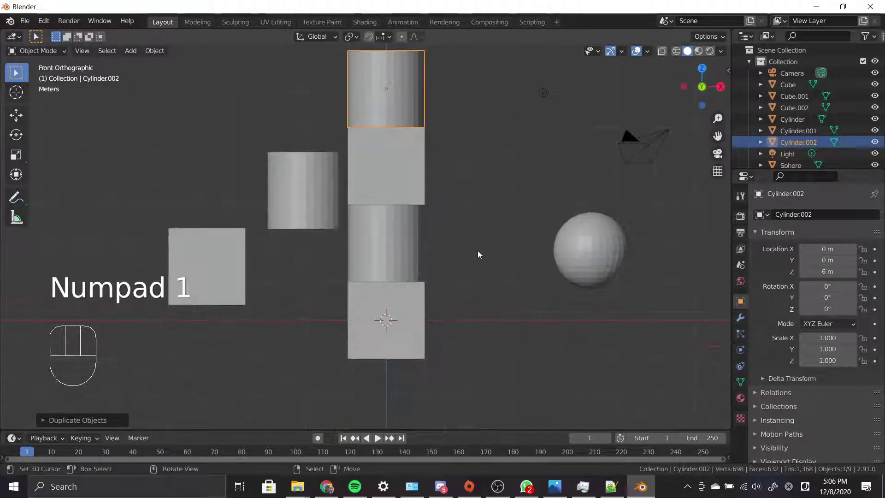
right_click(391, 249)
right_click(407, 185)
right_click(398, 95)
alt+middle_drag(478, 161, 520, 240)
alt+middle_drag(436, 273, 460, 261)
scroll(451, 253, up, 2)
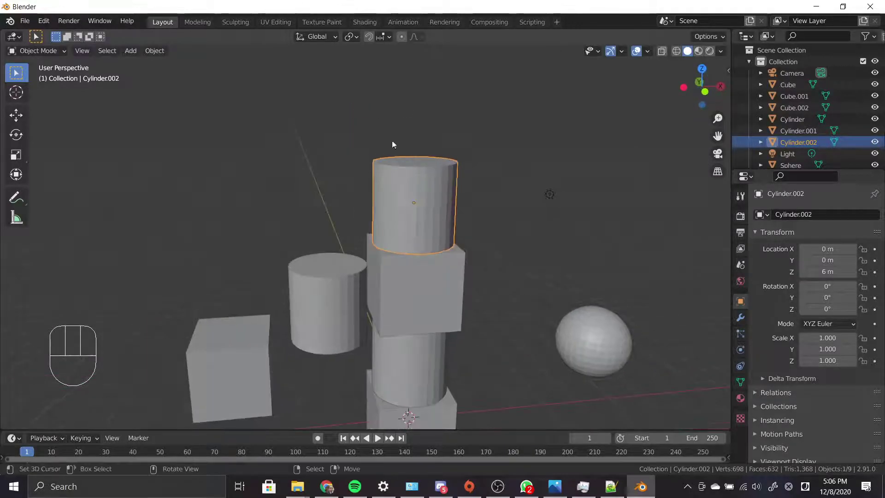
- Turn on snapping, look at the snapping options, and show the stack in front orthographic view
click(372, 37)
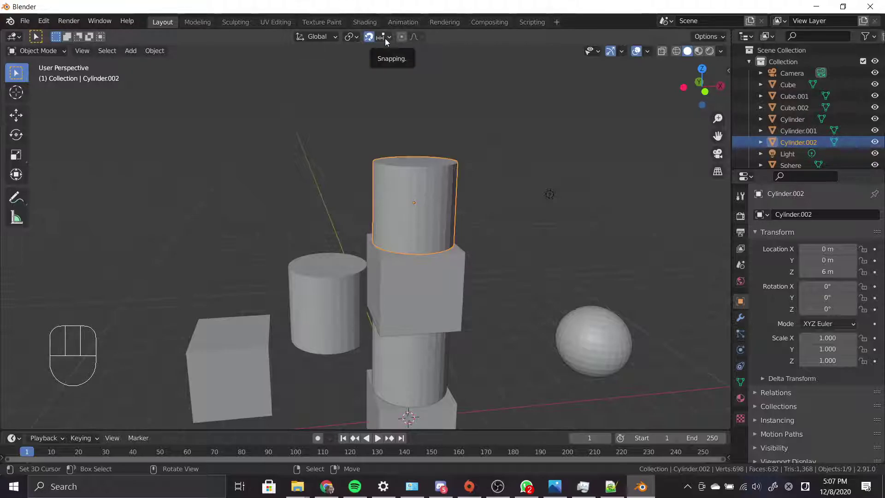
click(386, 37)
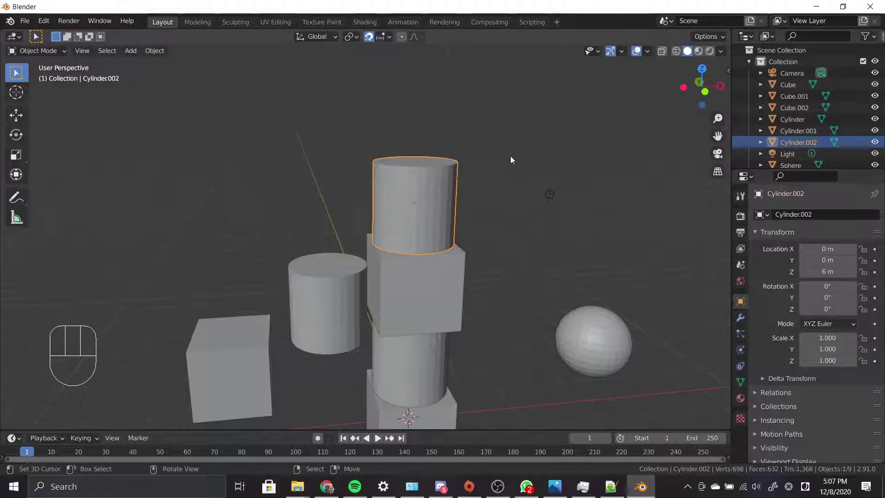
key(KP_1)
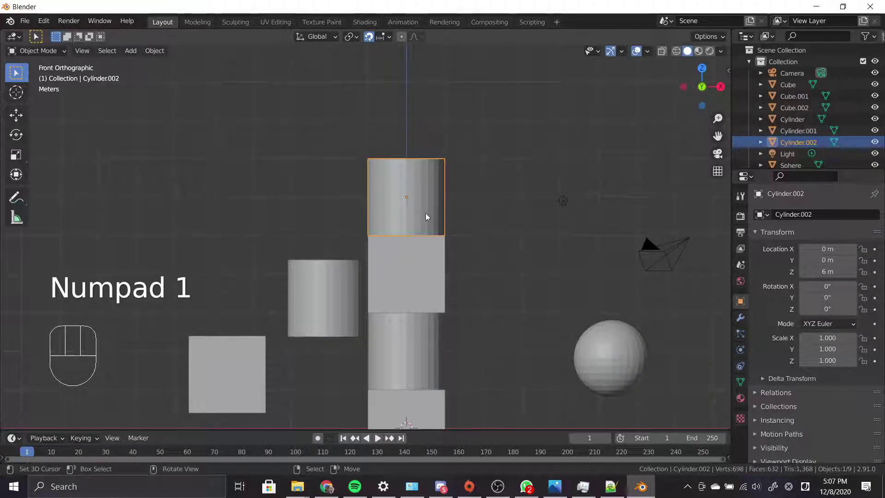
- Duplicate the cube between the two stacked cylinders, leaving the copy in the same place
right_click(422, 265)
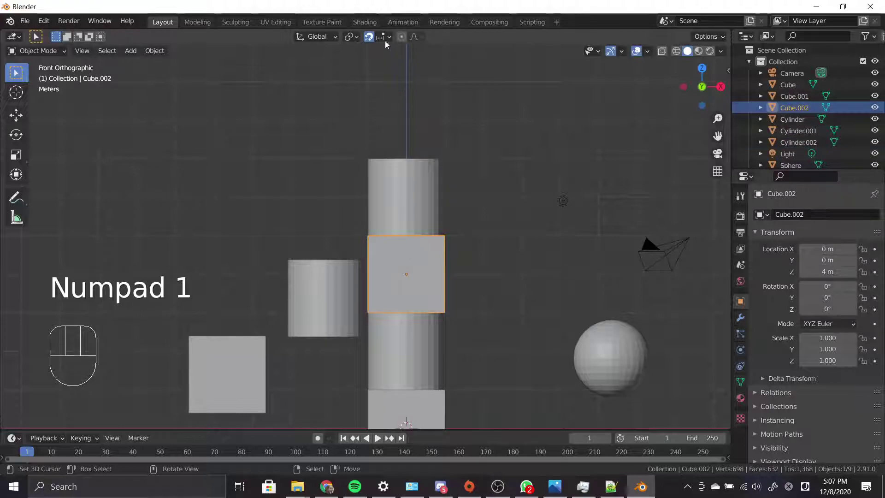
key(g)
right_click(435, 296)
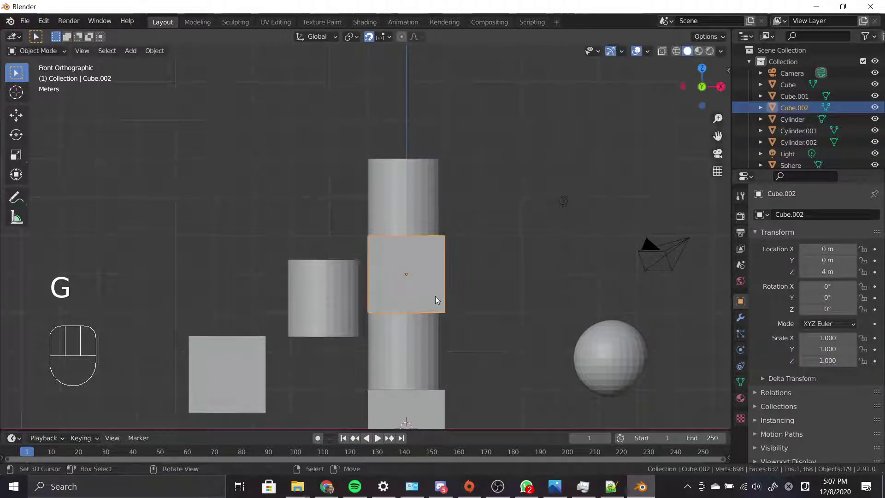
key(shift+d)
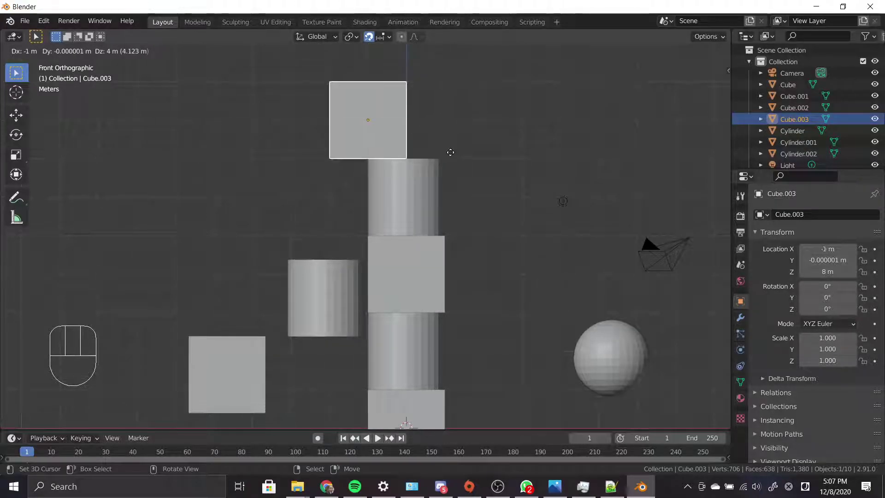
right_click(463, 159)
scroll(477, 165, up, 6)
key(g)
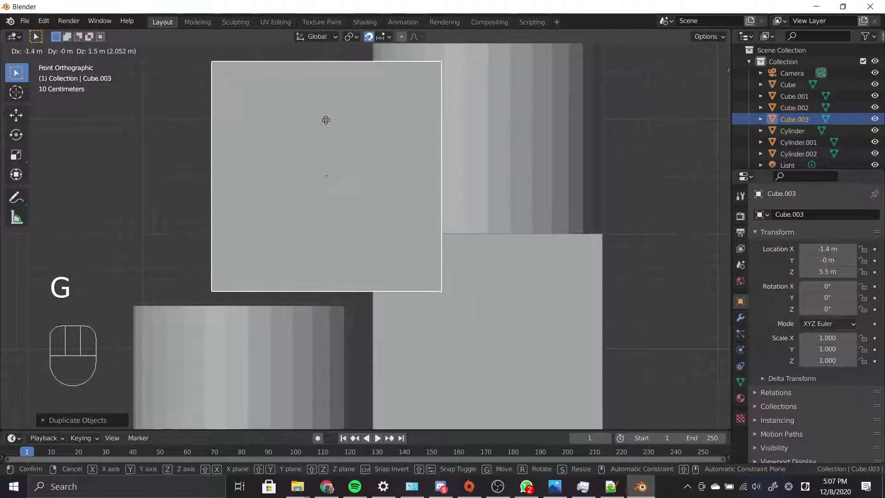
right_click(330, 93)
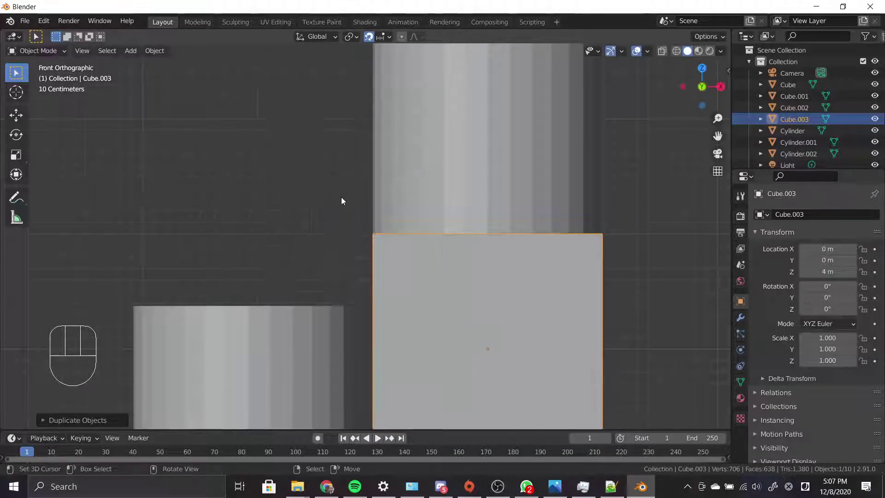
scroll(372, 310, up, 5)
- Move the duplicated cube with snapping onto the top cylinder, at X 0 m and Z 8 m
key(g)
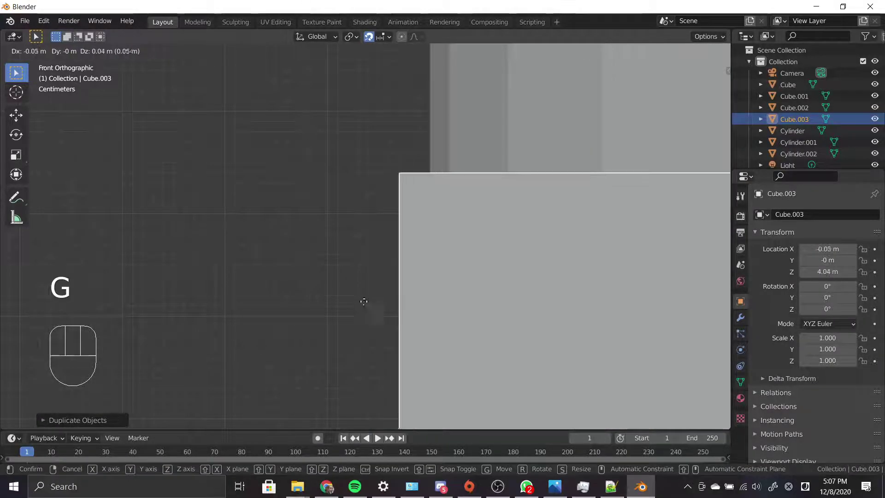
scroll(469, 273, down, 6)
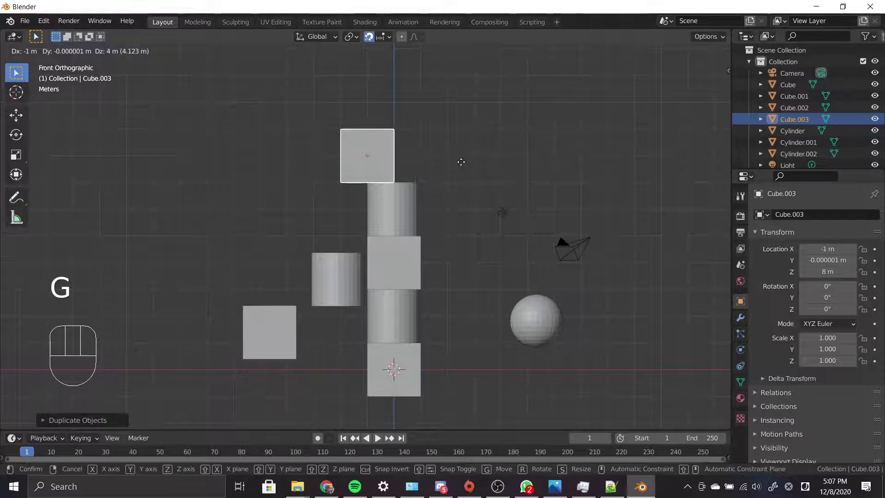
click(469, 163)
middle_drag(470, 163, 505, 232)
key(g)
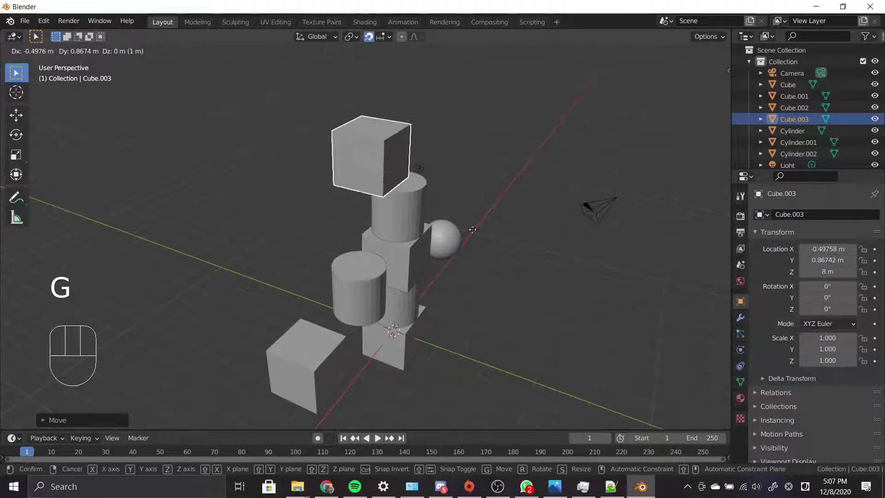
right_click(496, 225)
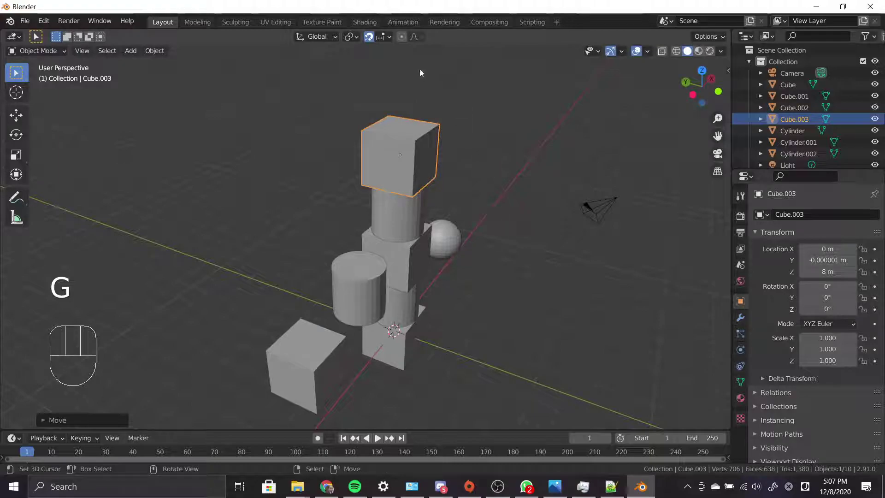
middle_drag(461, 219, 433, 222)
- Turn off snapping and try to move the top cube freely
click(370, 39)
scroll(486, 226, up, 3)
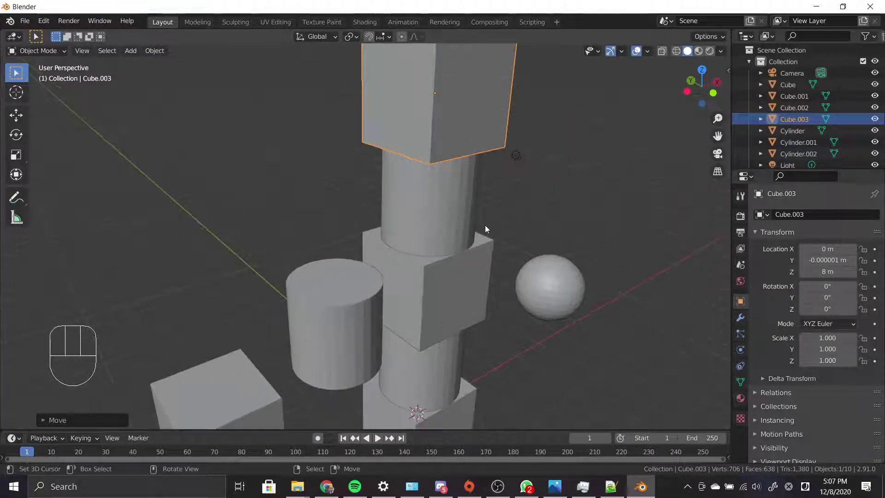
alt+drag(486, 229, 396, 192)
key(g)
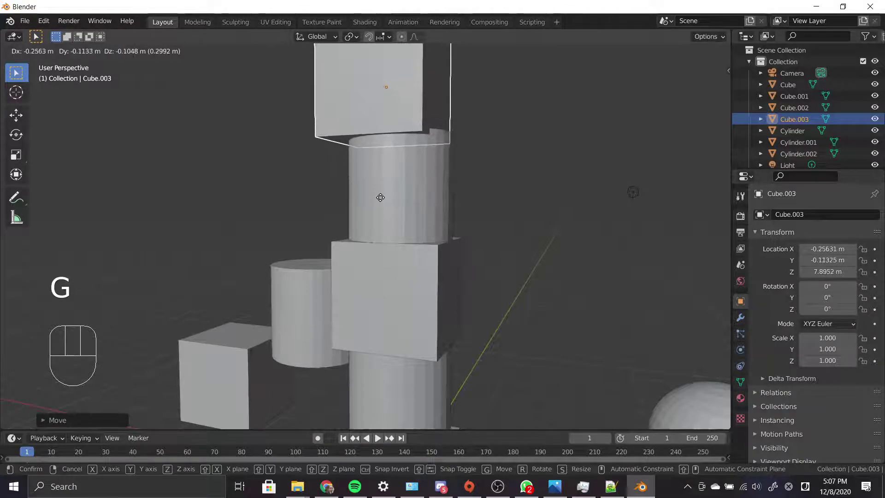
right_click(355, 199)
- Inspect the top cube's location values and the stack from several angles, and turn snapping back on
alt+middle_drag(466, 184, 411, 196)
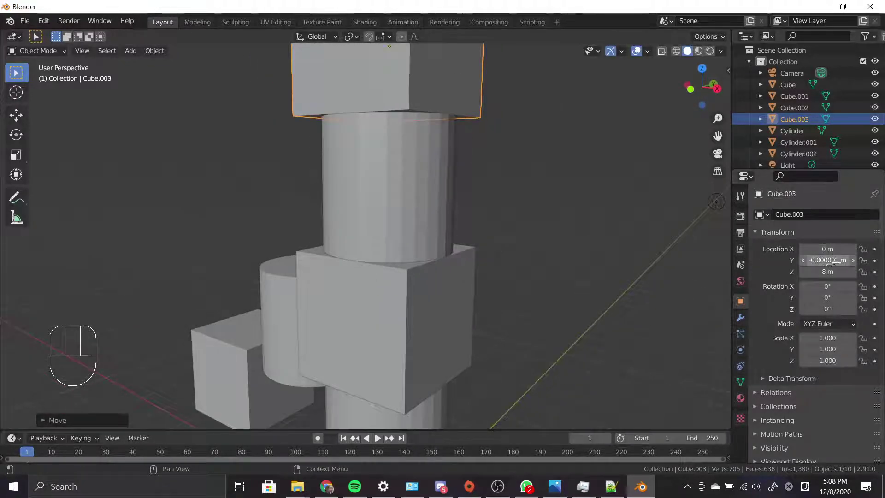
alt+shift+middle_drag(454, 214, 477, 263)
alt+middle_drag(394, 327, 465, 248)
scroll(427, 198, down, 1)
scroll(429, 202, down, 4)
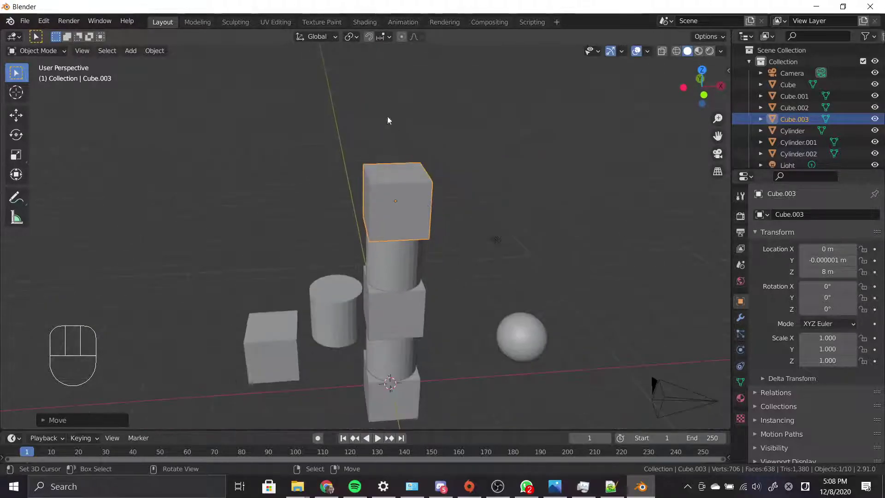
click(368, 37)
- Delete the sphere beside the stack
alt+middle_drag(409, 142, 504, 311)
click(426, 258)
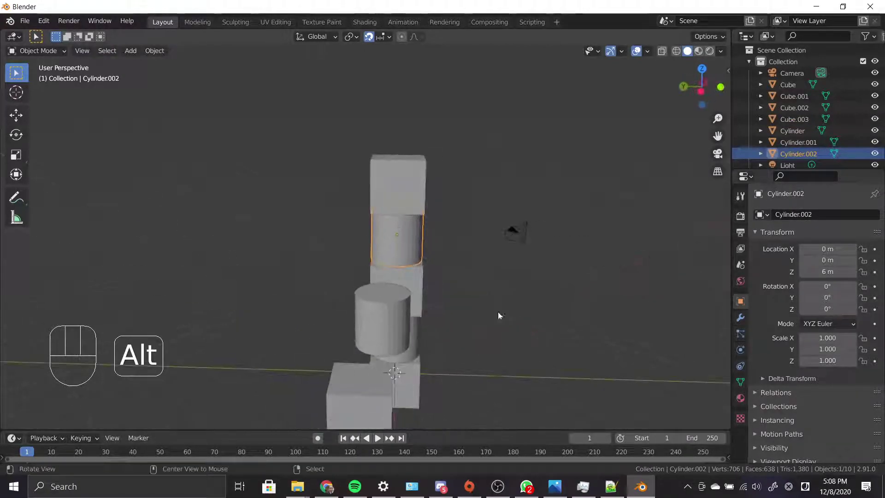
alt+middle_drag(438, 310, 379, 308)
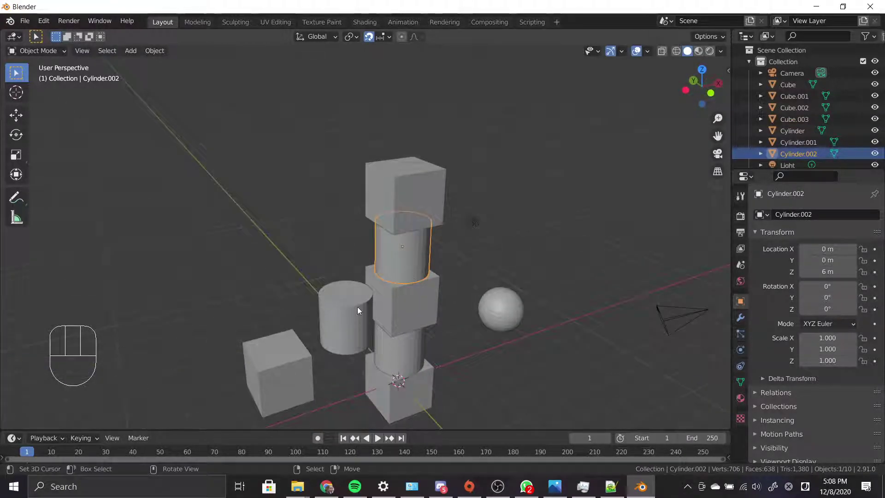
click(357, 306)
key(a)
alt+middle_drag(512, 335, 454, 353)
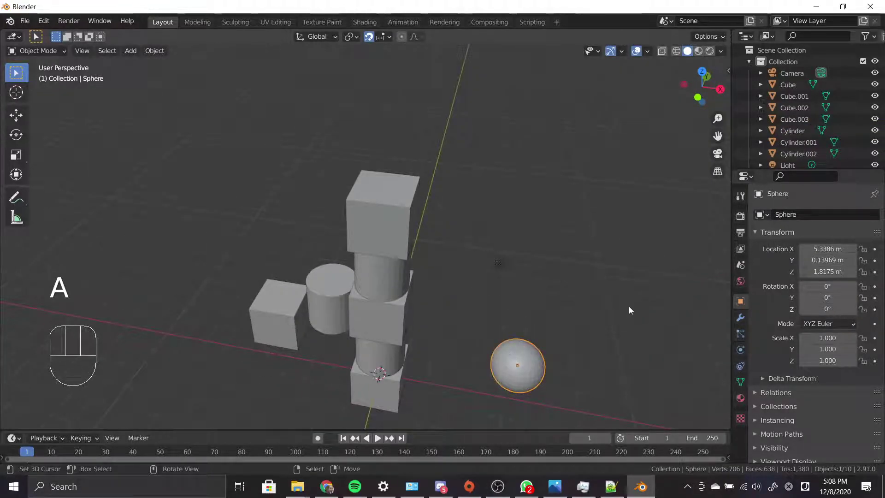
key(x)
click(568, 303)
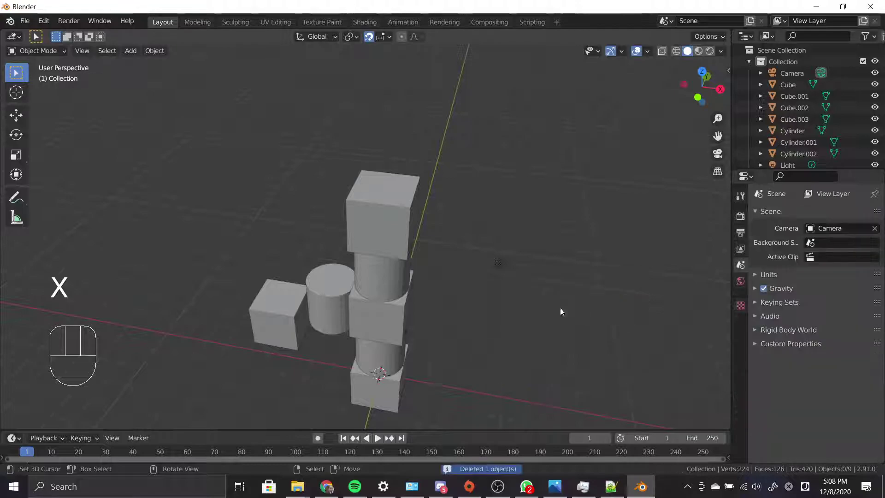
- Select the loose cylinder and the loose cube beside the stack together and delete both
click(330, 301)
alt+middle_drag(311, 354, 370, 315)
key(a)
shift+click(281, 364)
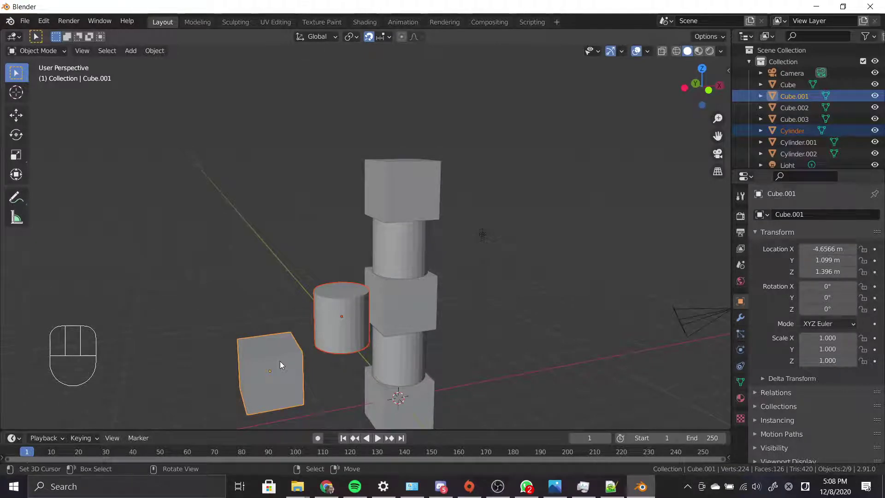
key(x)
click(296, 269)
- Duplicate the stack's lowest cylinder and place the copy beside the base cube at X -2 m, Z 0 m
alt+middle_drag(349, 277, 516, 318)
click(348, 345)
alt+shift+middle_drag(418, 313, 440, 230)
mouse_move(428, 277)
alt+middle_down()
mouse_move(452, 296)
mouse_move(420, 278)
alt+middle_up()
key(shift+d)
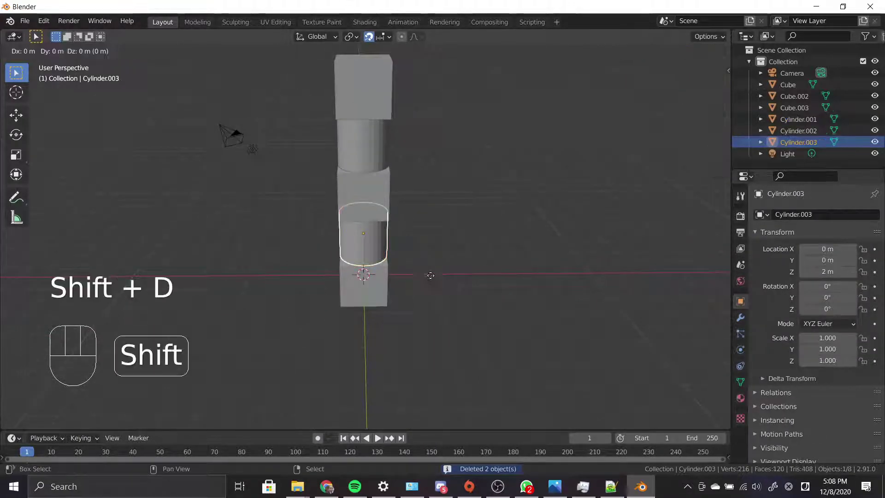
click(471, 286)
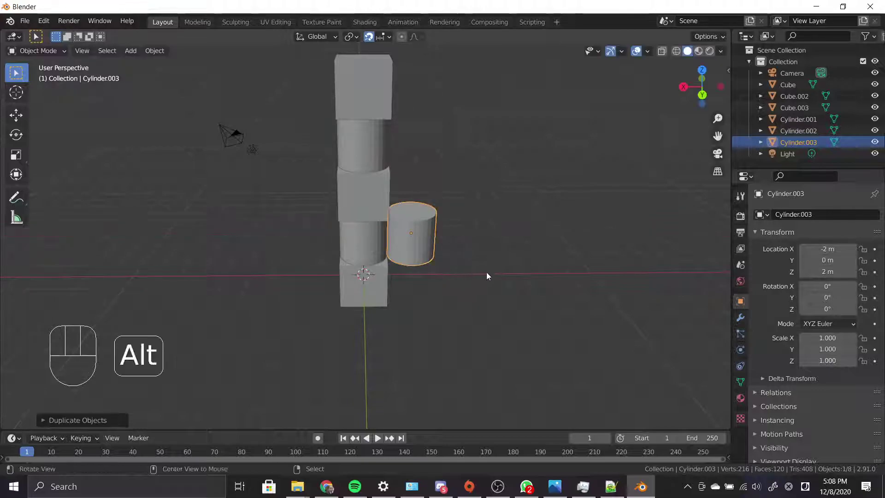
alt+middle_drag(486, 272, 461, 285)
key(g)
key(z)
click(455, 320)
- Rotate the copied cylinder 90° around the Y axis so it lies horizontally against the base cube
key(r)
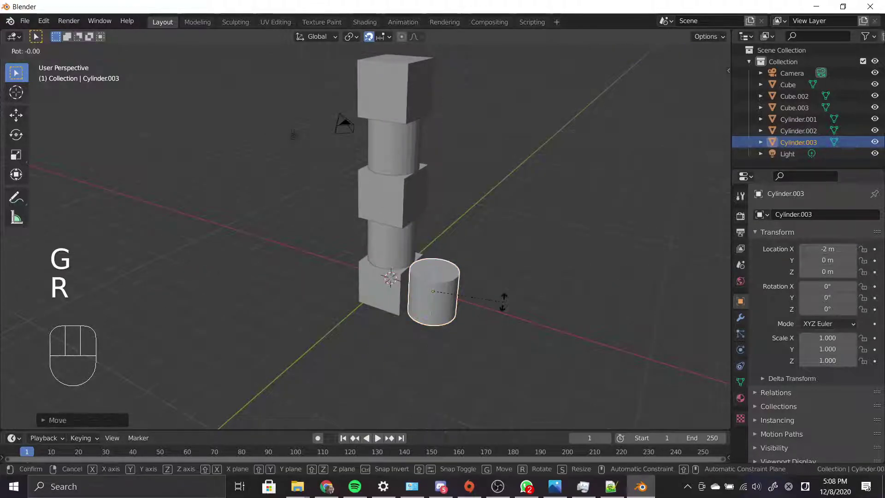
key(y)
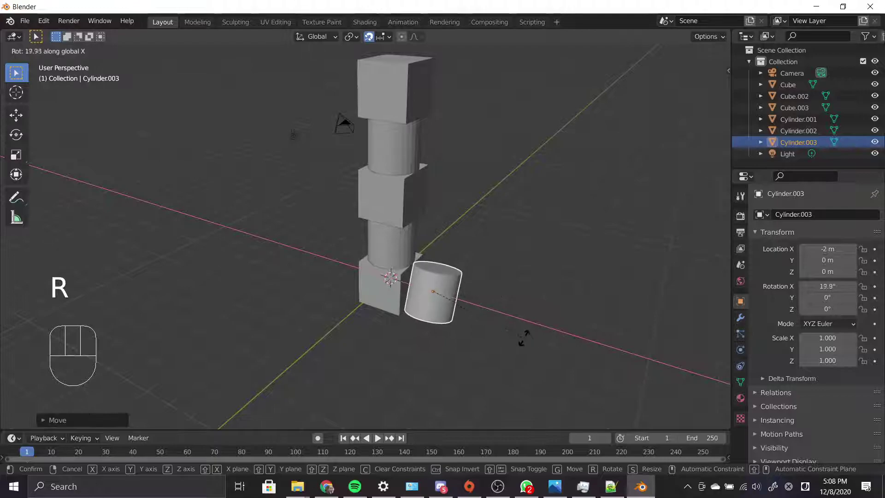
click(536, 390)
alt+middle_drag(537, 390, 510, 339)
scroll(507, 337, up, 2)
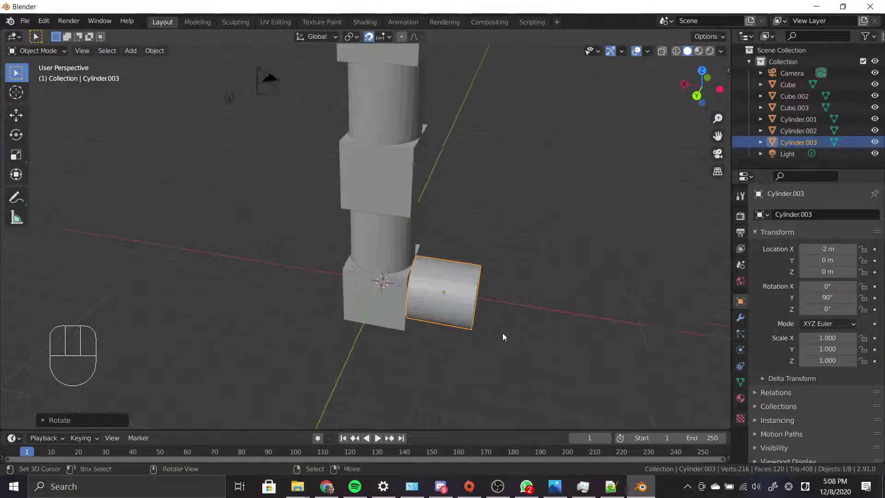
- Duplicate the horizontal cylinder along X to the opposite side of the base cube, at X 2 m
key(shift+d)
key(x)
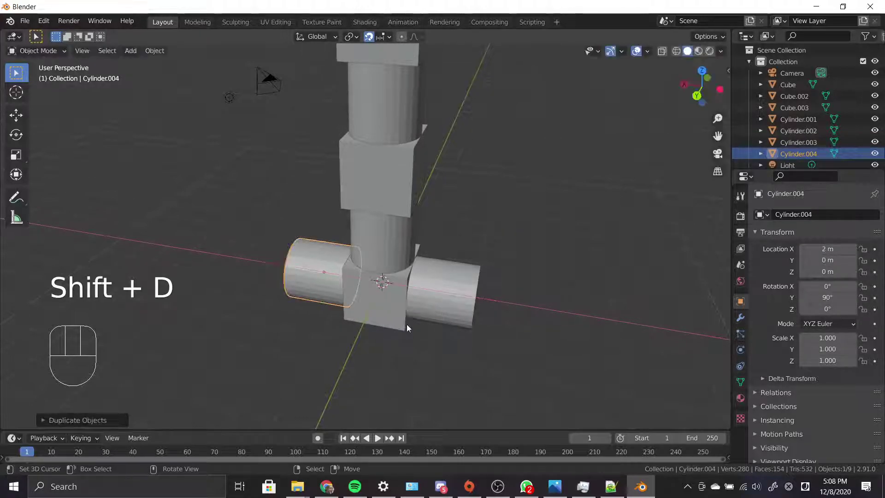
click(407, 325)
- Duplicate the base cube along X to the outer ends of both horizontal cylinders, at X -4 m and 4 m
click(386, 306)
key(shift+d)
key(x)
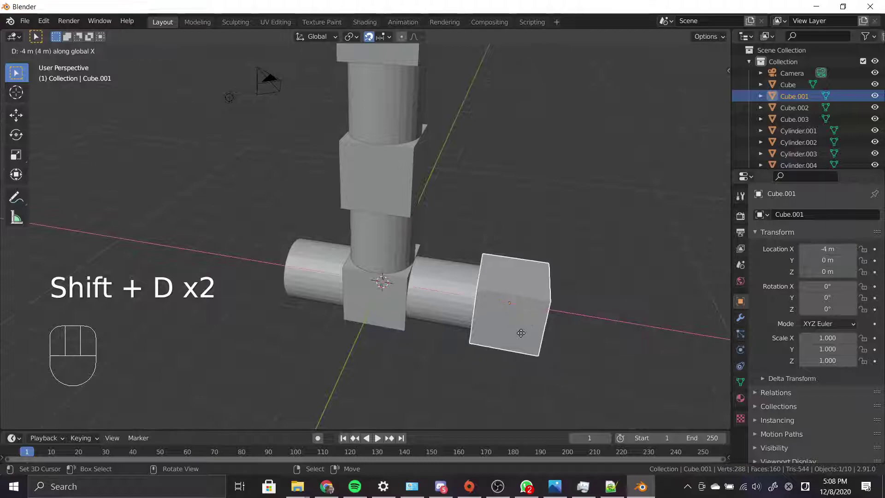
click(521, 333)
alt+middle_drag(521, 333, 470, 353)
key(shift+d)
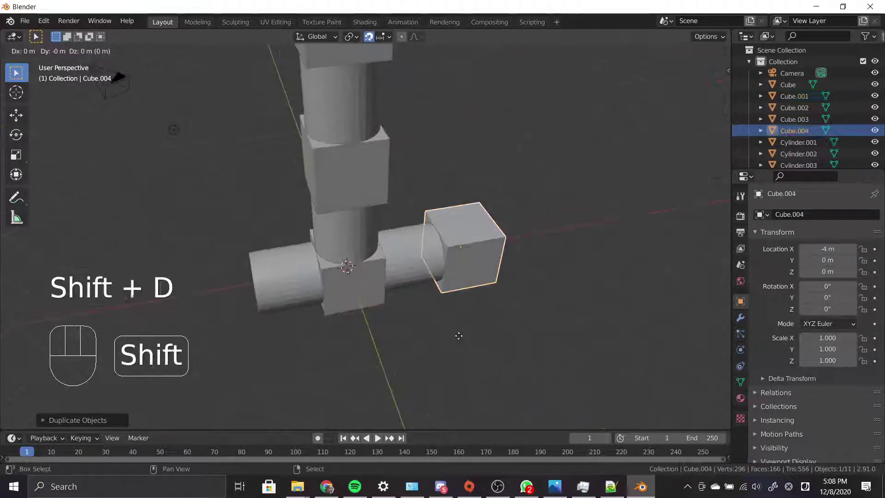
key(x)
click(316, 339)
alt+middle_drag(317, 339, 346, 356)
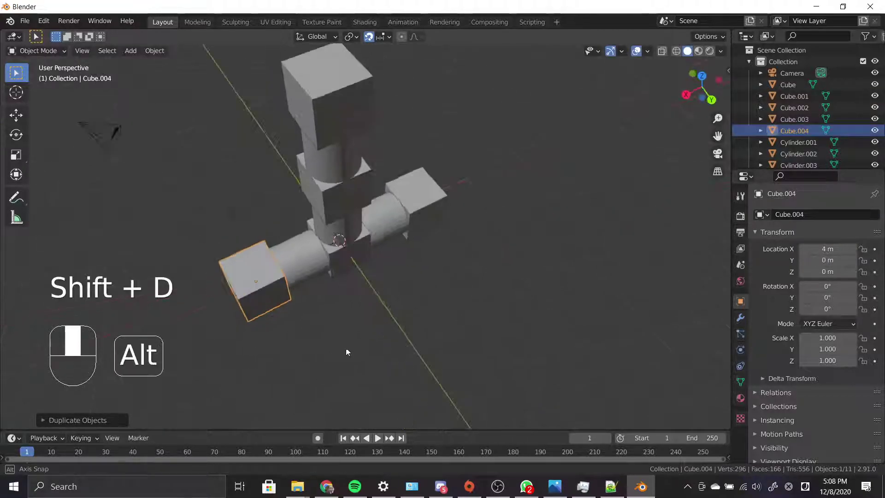
- Select both horizontal cylinders and their end cubes, duplicate them in place, and rotate the copies -90° around Z to form a cross
click(388, 232)
shift+right_click(417, 219)
shift+right_click(308, 265)
shift+right_click(259, 277)
key(g)
right_click(350, 296)
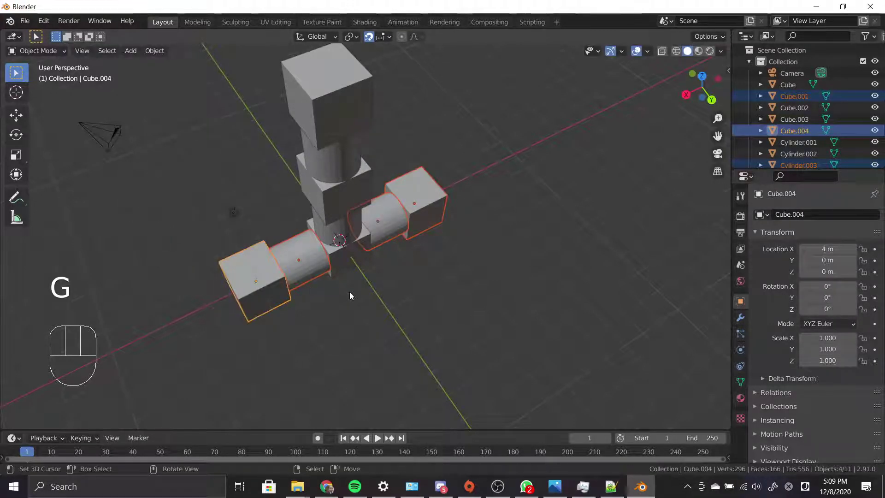
key(g)
right_click(445, 312)
key(shift+d)
key(z)
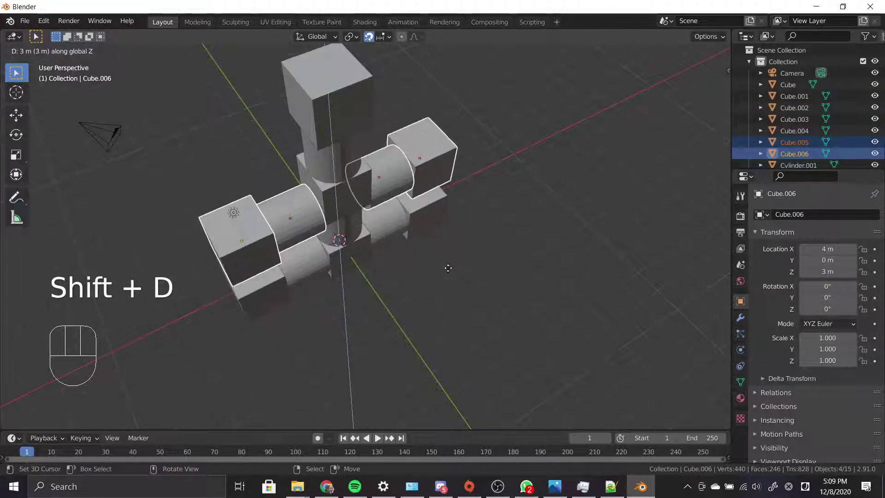
right_click(443, 265)
key(r)
key(z)
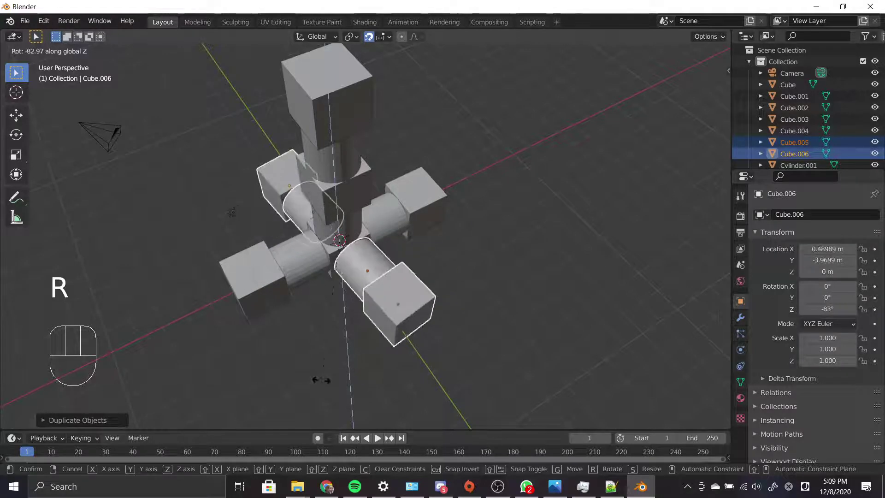
click(321, 380)
alt+middle_drag(322, 380, 480, 331)
key(alt+a)
right_click(461, 327)
shift+right_click(417, 316)
shift+right_click(448, 276)
shift+right_click(435, 278)
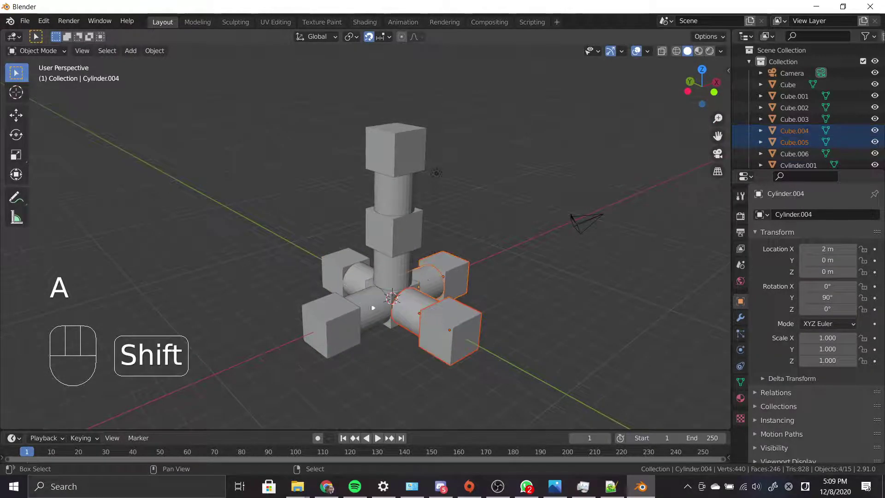
shift+right_click(342, 326)
shift+right_click(365, 313)
shift+right_click(367, 281)
right_click(358, 279)
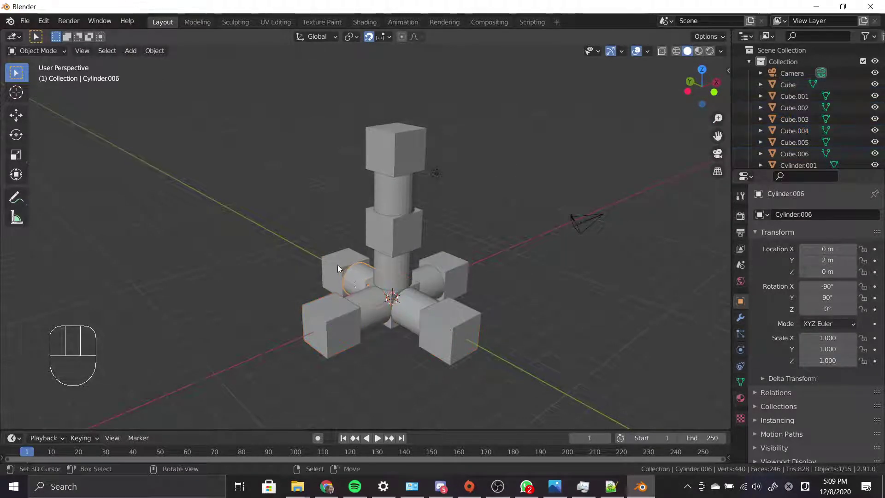
- Select the four pieces above the base cube and duplicate them along X onto the end cube on the positive X side
right_click(398, 268)
shift+right_click(415, 225)
shift+right_click(394, 191)
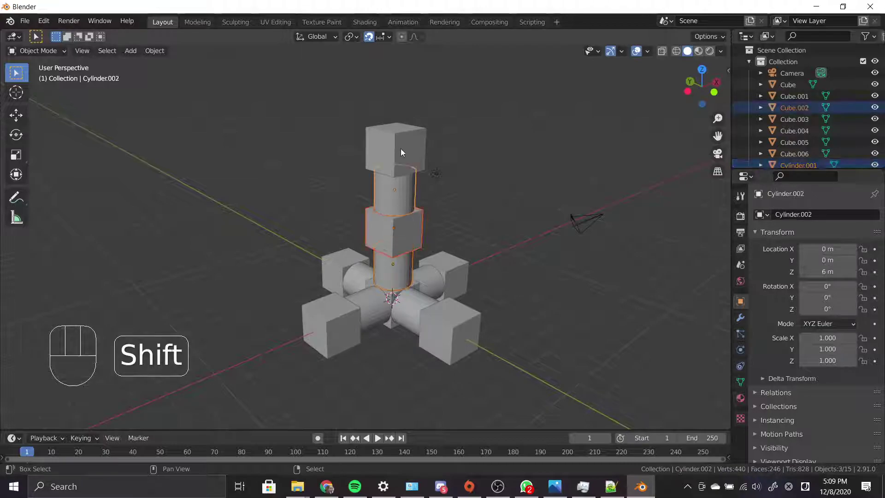
shift+right_click(400, 149)
alt+middle_drag(499, 231, 530, 310)
key(shift+d)
key(x)
click(557, 267)
- Select the central column's four upper pieces again and duplicate them along Y onto the end cube on the negative Y side
right_click(405, 254)
shift+right_click(403, 236)
shift+right_click(404, 221)
shift+right_click(405, 195)
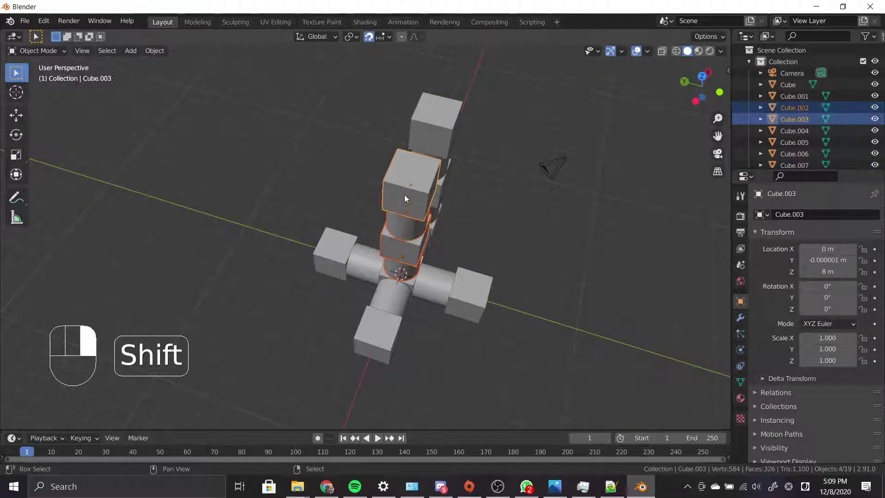
key(shift+d)
key(x)
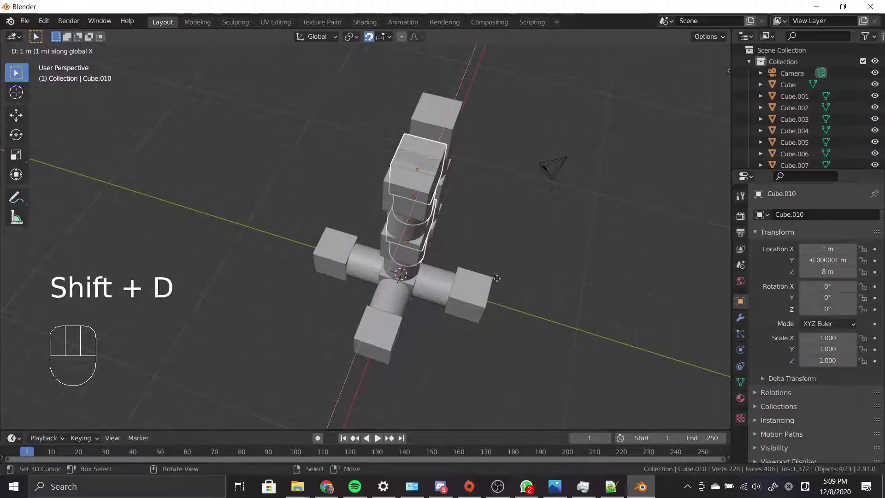
click(537, 297)
- Duplicate the central column's four upper pieces along X onto the end cube on the negative X side
right_click(405, 256)
shift+right_click(399, 228)
shift+right_click(403, 212)
shift+right_click(404, 192)
key(shift+d)
key(x)
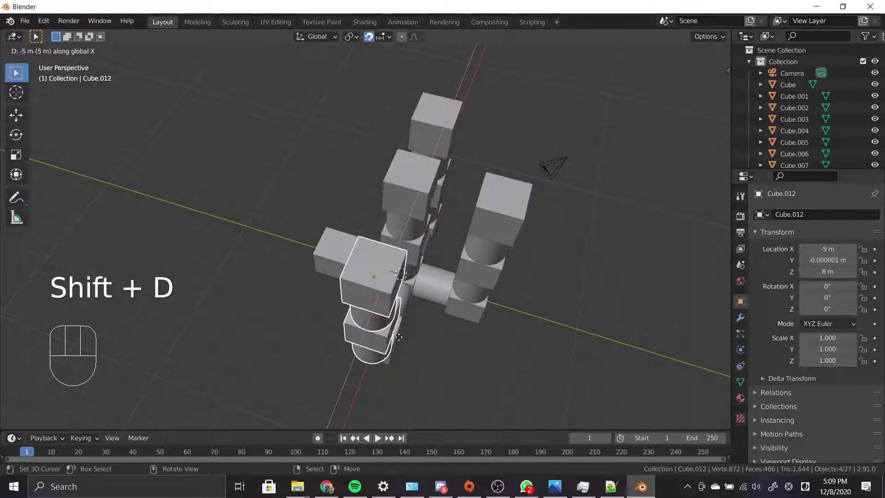
click(400, 331)
- Duplicate the central column's four upper pieces along Y onto the remaining end cube at Y 4 m
middle_drag(345, 314, 383, 256)
right_click(382, 251)
shift+right_click(385, 216)
shift+right_click(376, 179)
shift+right_click(380, 140)
key(shift+d)
key(x)
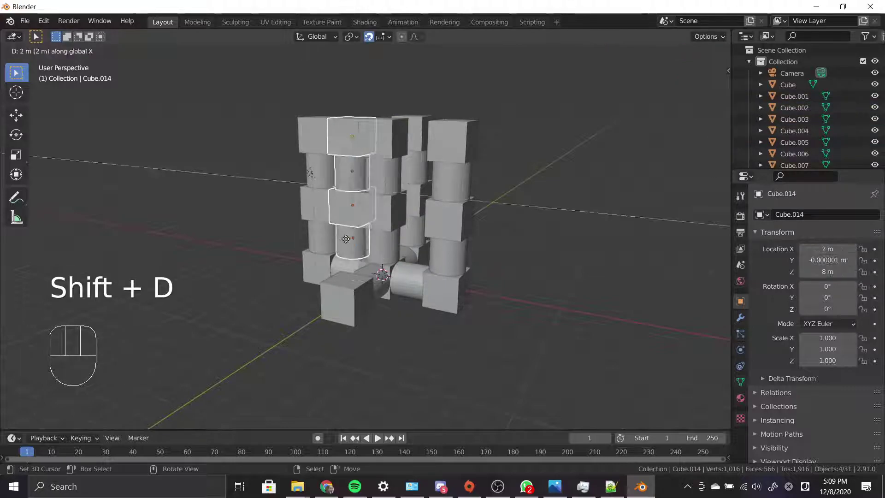
key(y)
click(369, 293)
- Select the four horizontal cylinders at the base, duplicate them up along Z to 8 m between the top cubes, and deselect everything
middle_drag(369, 293, 437, 287)
key(alt+a)
alt+middle_drag(371, 297, 355, 276)
drag(306, 283, 376, 268)
right_click(354, 272)
shift+right_click(324, 282)
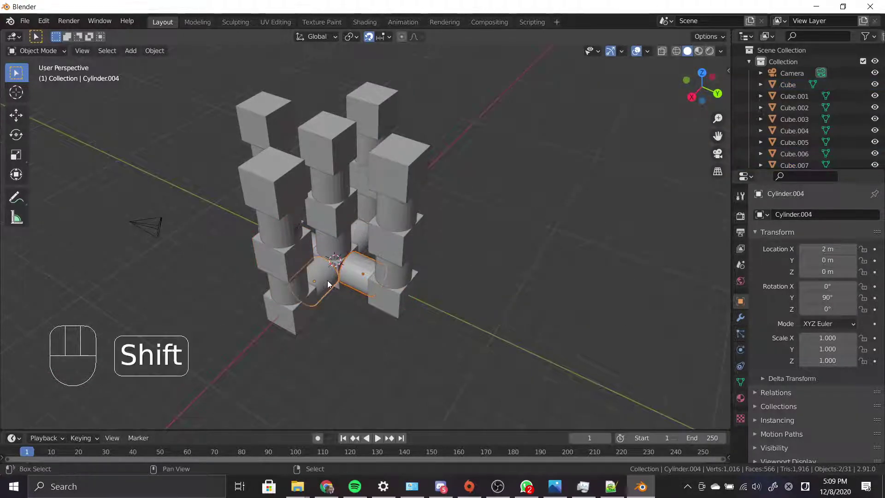
shift+right_click(364, 234)
middle_drag(324, 266, 315, 292)
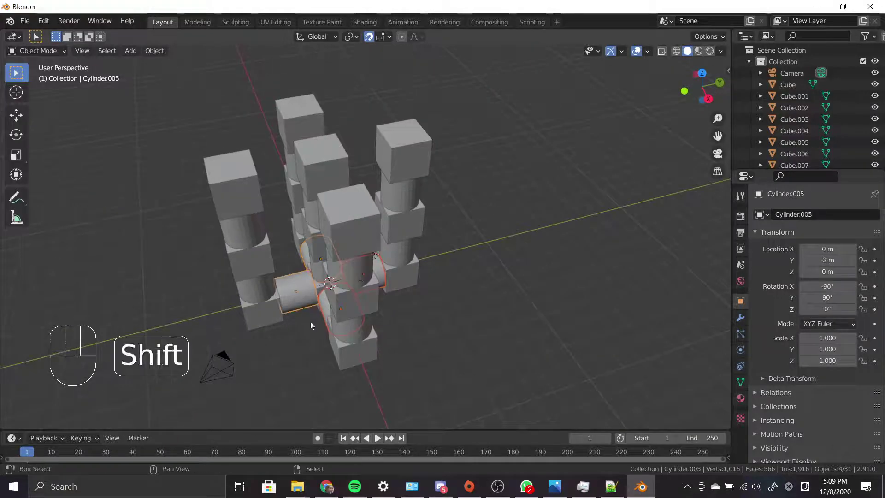
middle_drag(357, 359, 391, 324)
key(shift+d)
key(z)
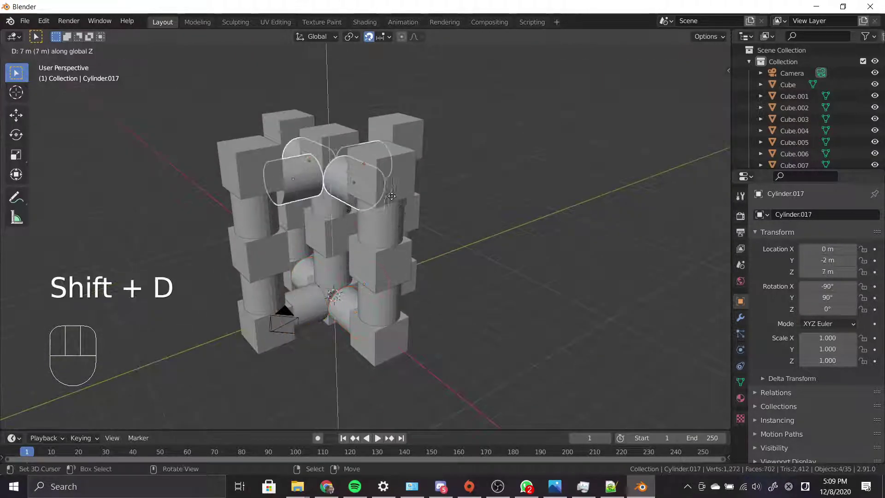
click(396, 177)
alt+middle_drag(345, 247, 467, 305)
key(alt+a)
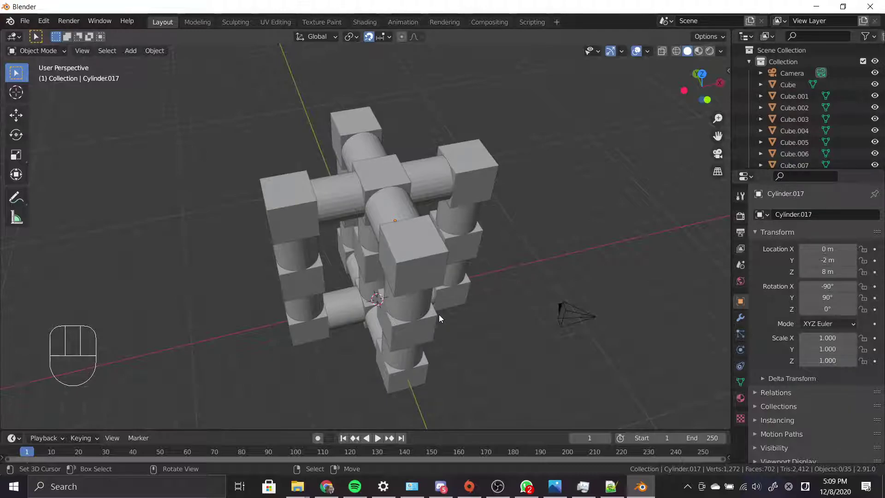
- Duplicate the top cylinder and end cube of the positive Y arm along X to both sides, in line with the X-side columns
alt+middle_drag(439, 315, 403, 282)
scroll(427, 283, down, 3)
scroll(514, 275, up, 2)
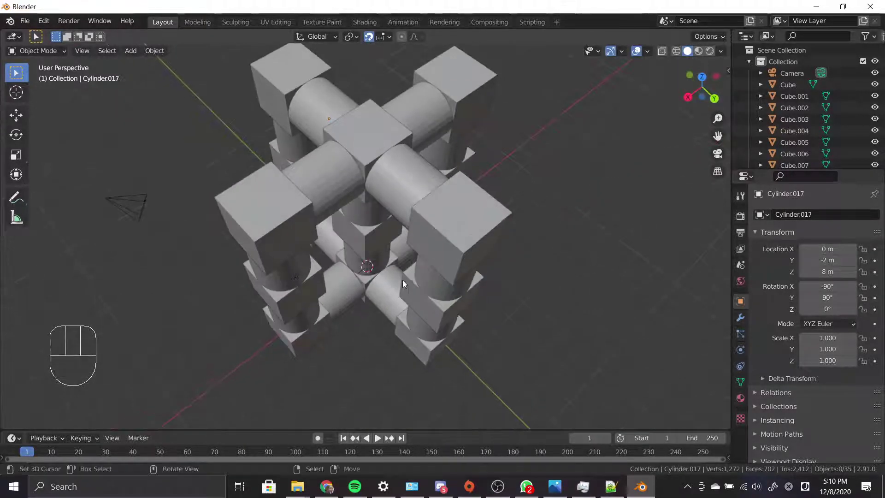
alt+middle_drag(510, 275, 442, 263)
right_click(392, 177)
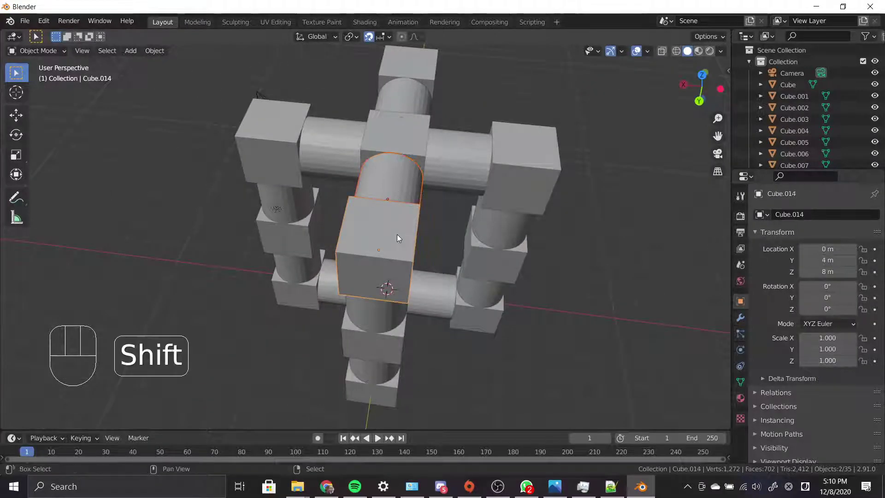
key(shift+d)
click(603, 270)
key(shift+d)
click(365, 254)
- Select the two top cylinders running along X and duplicate them 4 m along Y between the outer top cubes
alt+middle_drag(516, 224, 502, 287)
right_click(336, 188)
shift+right_click(398, 119)
key(shift+d)
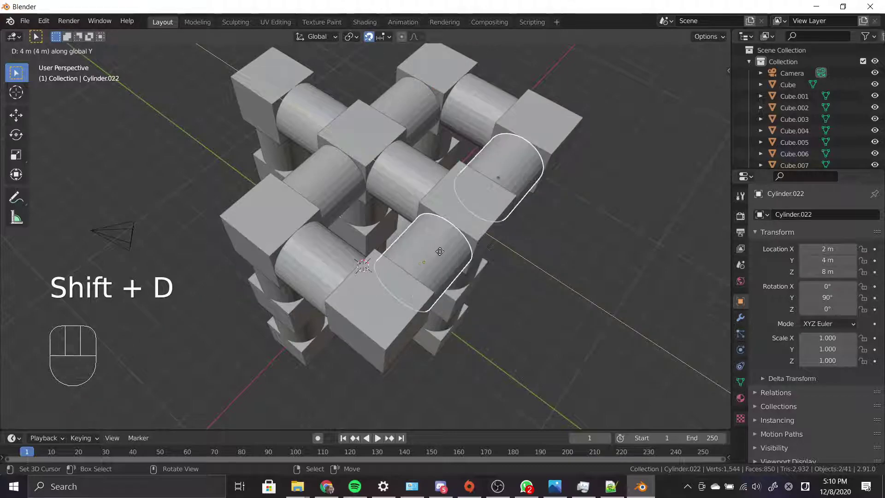
click(516, 294)
- Select the two outer top cylinders running along Y together with their corner cubes
alt+middle_drag(507, 314, 469, 287)
click(262, 190)
shift+click(306, 235)
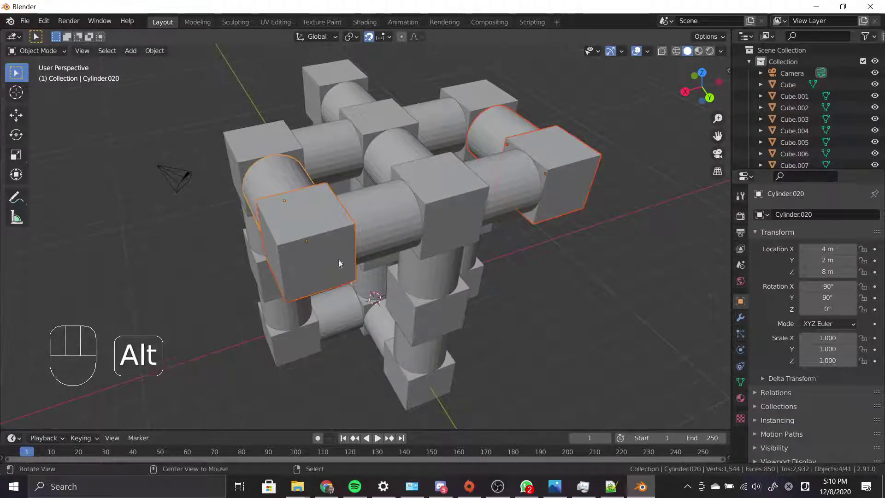
middle_drag(336, 257, 386, 285)
key(shift+d)
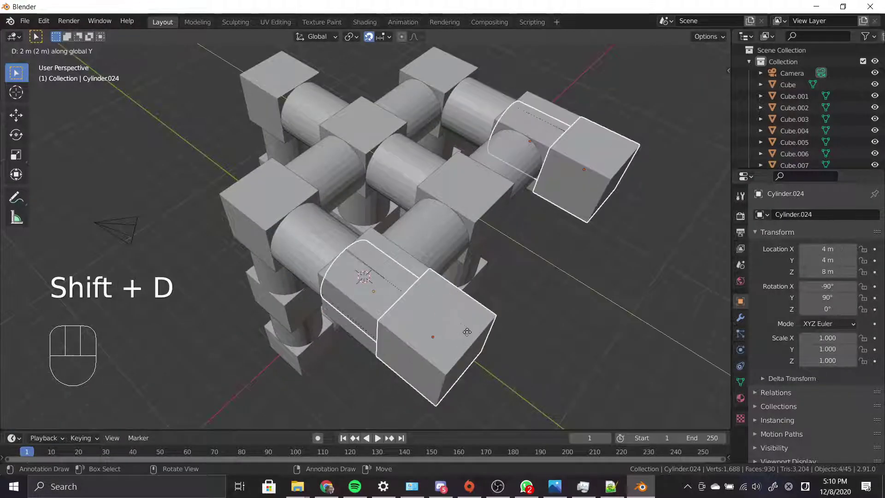
click(522, 365)
key(ctrl+z)
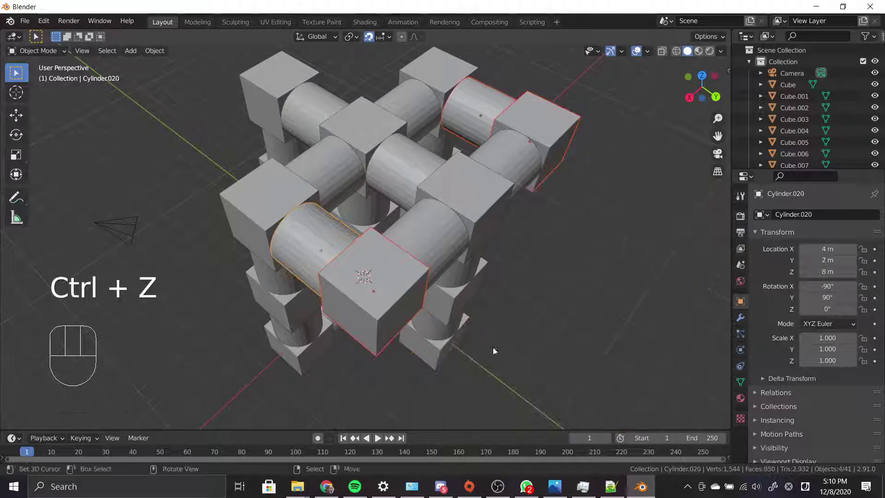
key(g)
right_click(535, 355)
- Duplicate the selected cylinder-and-cube pairs 4 m along Y so the copies extend outward from the corner cubes
key(shift+d)
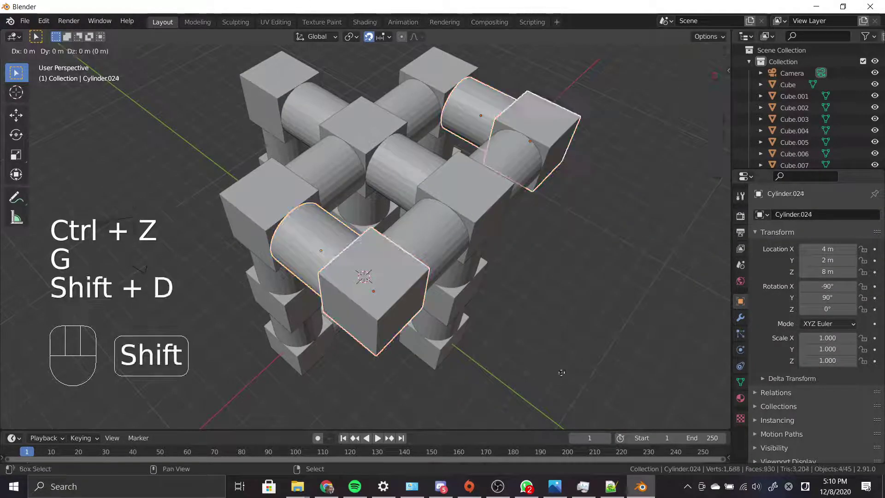
click(628, 419)
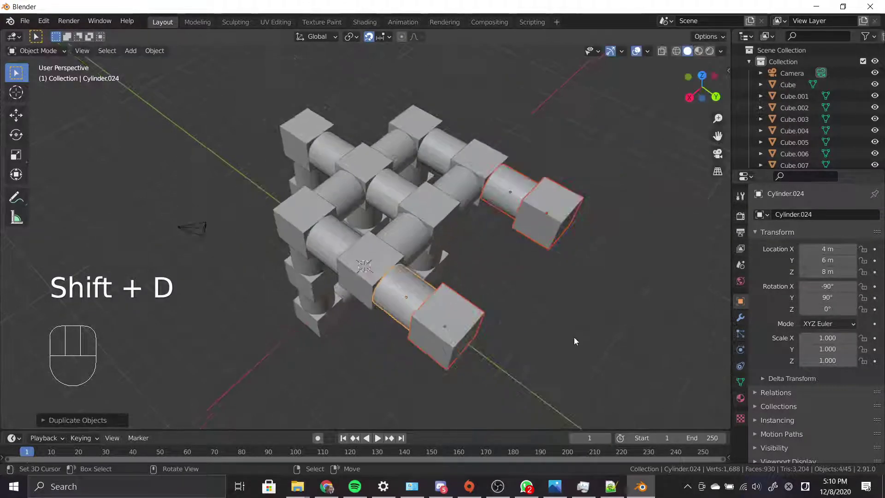
- Select all five pieces of the column at Y 4 m, from the top cube down to the bottom cube
alt+middle_drag(499, 339, 445, 285)
click(405, 225)
shift+click(405, 254)
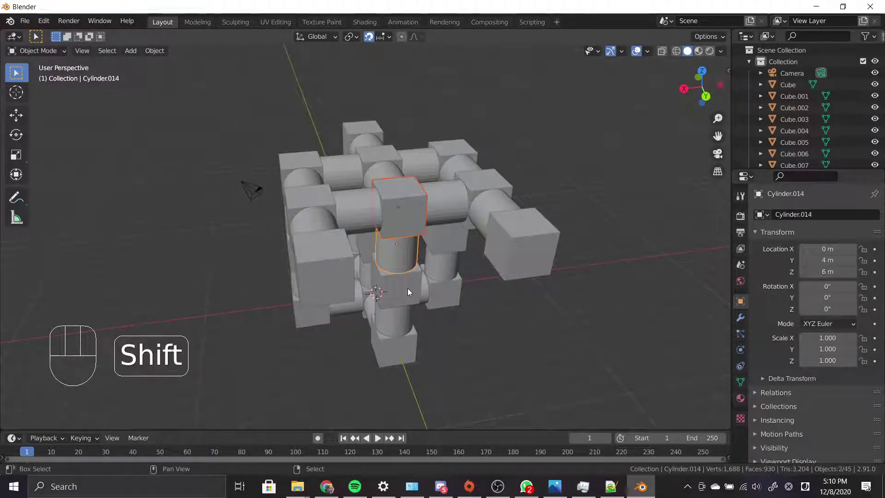
shift+click(406, 341)
alt+middle_drag(419, 321, 499, 355)
key(shift+d)
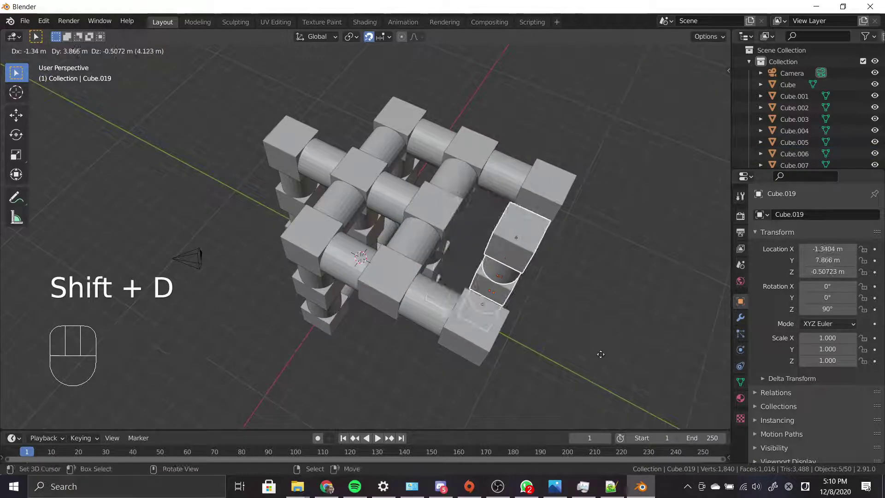
click(583, 337)
alt+middle_drag(541, 344, 576, 286)
key(g)
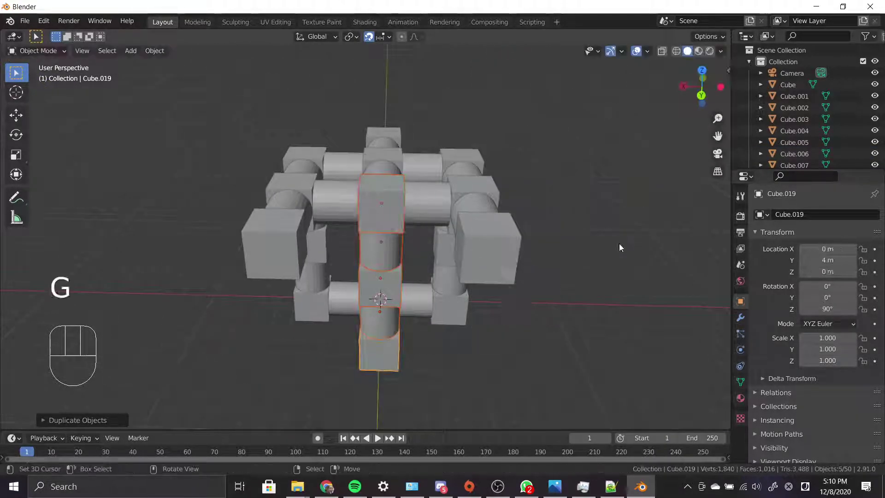
key(ctrl+z)
key(g)
right_click(509, 263)
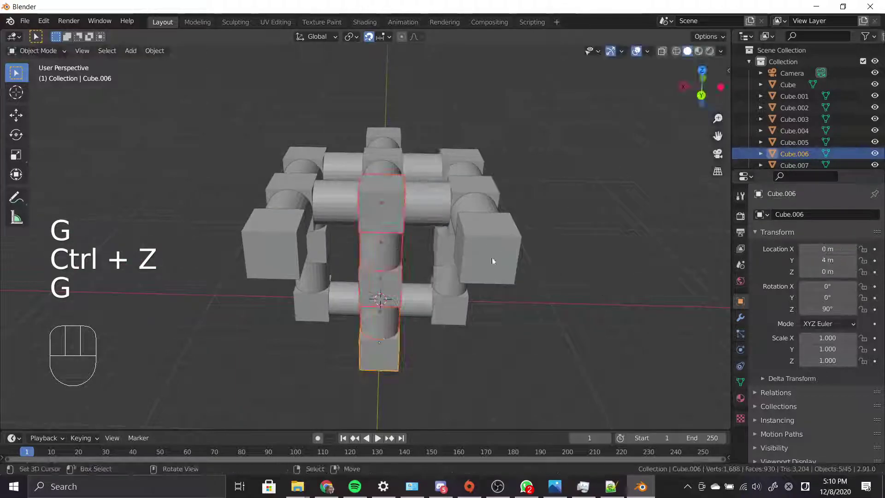
- Reduce the selection to the column's four pieces below the top cube and duplicate them 4 m along Y
shift+click(393, 202)
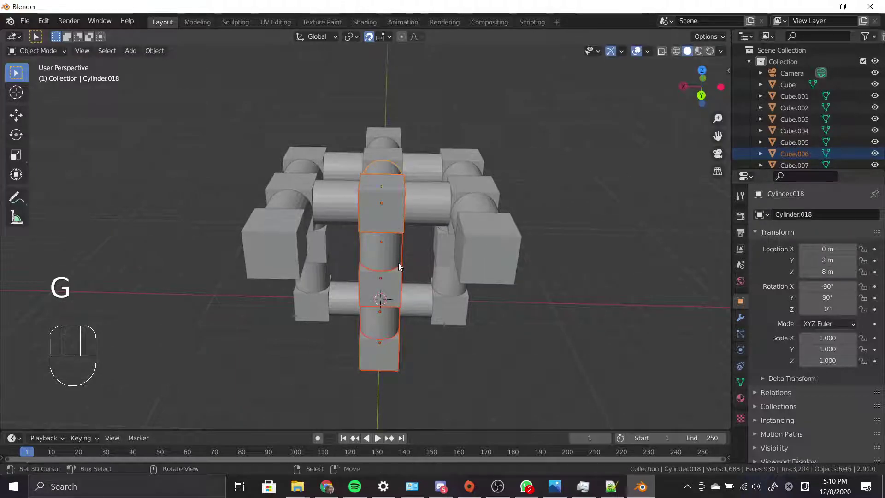
shift+click(389, 356)
alt+middle_drag(389, 356, 528, 339)
key(shift+d)
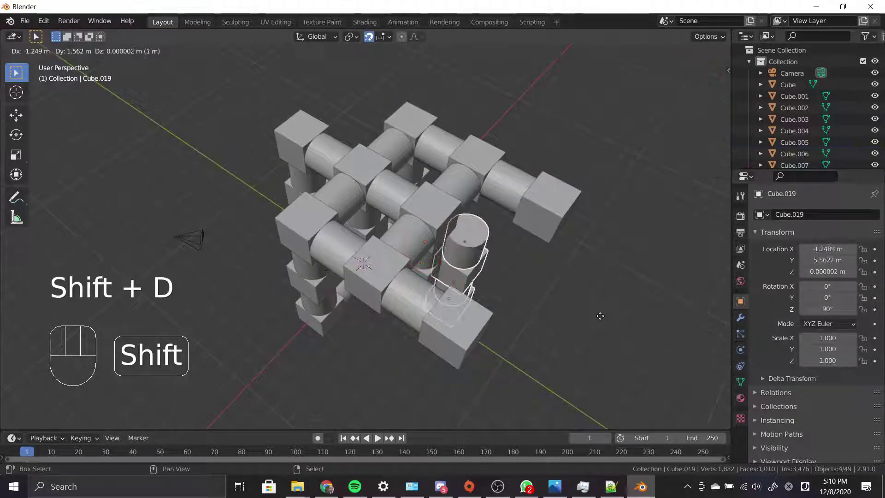
key(y)
click(634, 341)
- Move the duplicated column along X to -4 m so it stands under the outer corner cube
alt+middle_drag(618, 330, 502, 315)
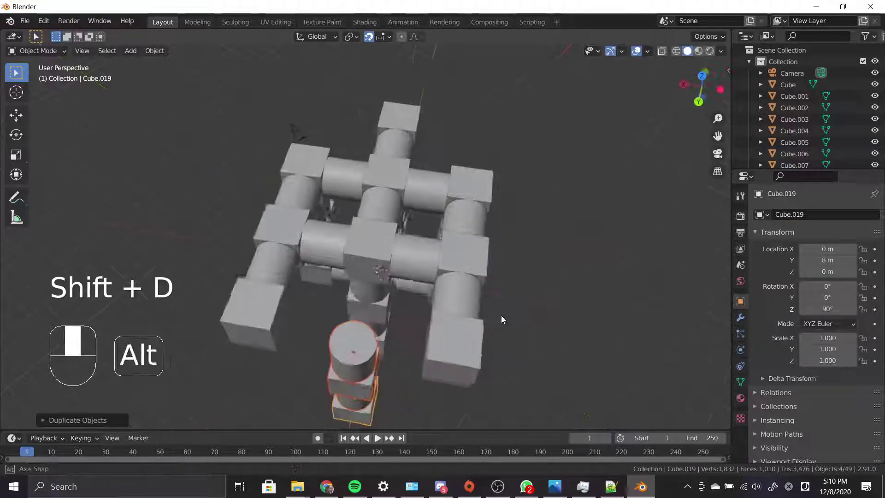
key(g)
key(x)
click(580, 336)
- Duplicate the column along X to 4 m so the copy stands under the opposite outer corner cube
alt+middle_drag(586, 339, 512, 318)
key(shift+d)
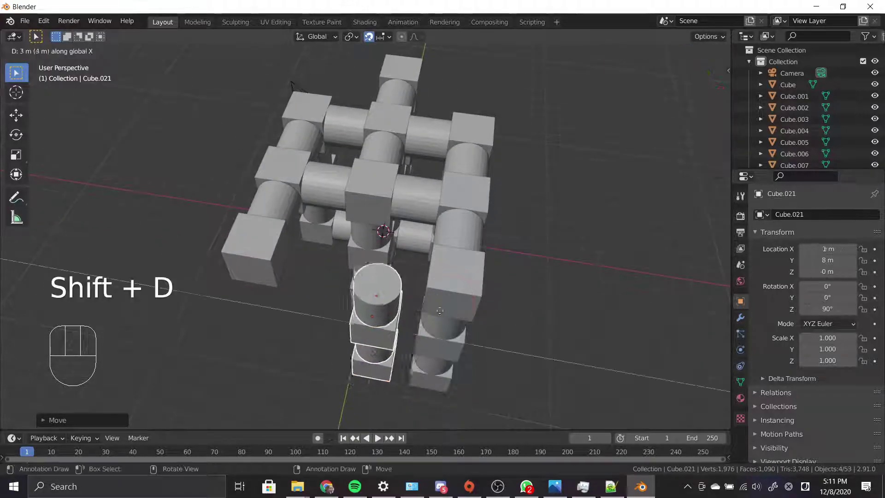
key(x)
click(356, 303)
- Select the leg at X 4 m, Y 8 m without its bottom cube and duplicate the four pieces 8 m up along Z
alt+middle_drag(357, 303, 475, 301)
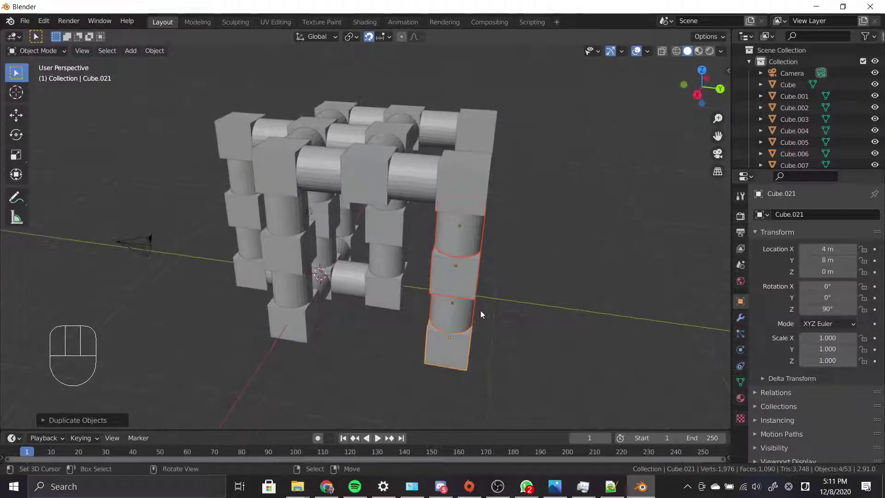
right_click(459, 356)
right_click(461, 318)
shift+right_click(472, 267)
shift+right_click(469, 192)
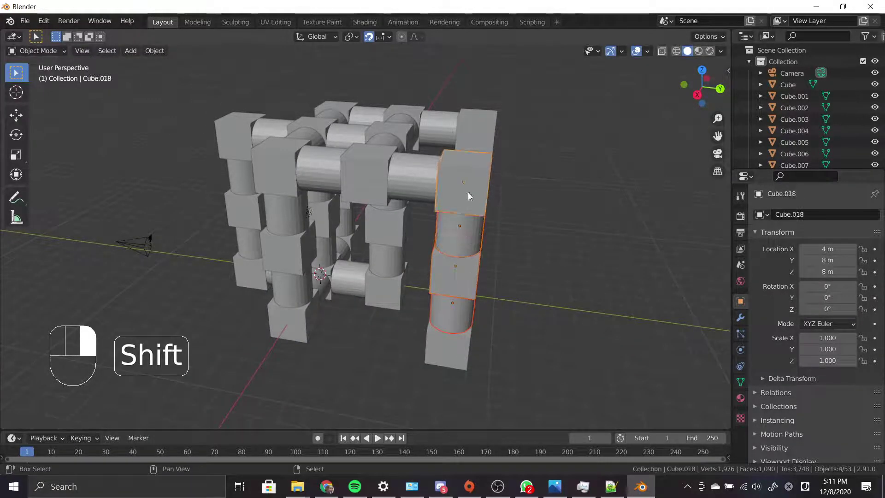
shift+right_click(465, 176)
key(shift+d)
key(z)
click(517, 139)
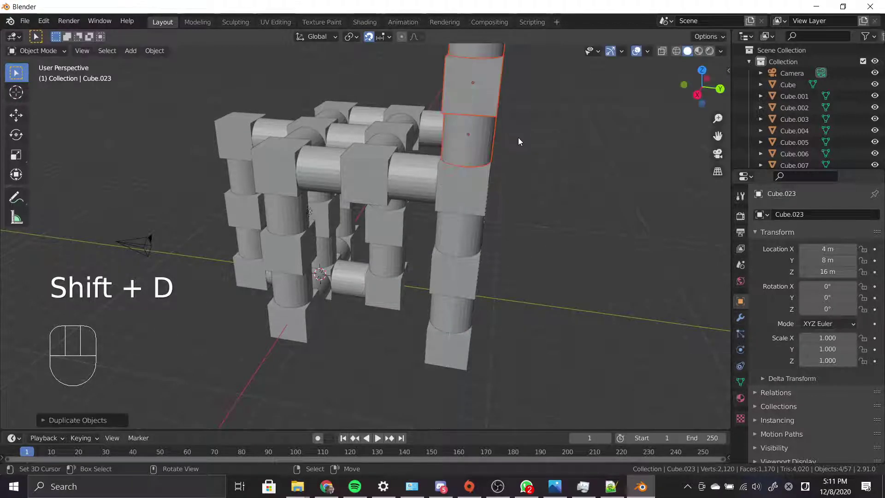
- Select the leg at X -4 m, Y 8 m without its bottom cube and duplicate the four pieces 8 m up along Z
alt+middle_drag(518, 134, 535, 214)
right_click(512, 278)
shift+right_click(502, 245)
shift+right_click(509, 207)
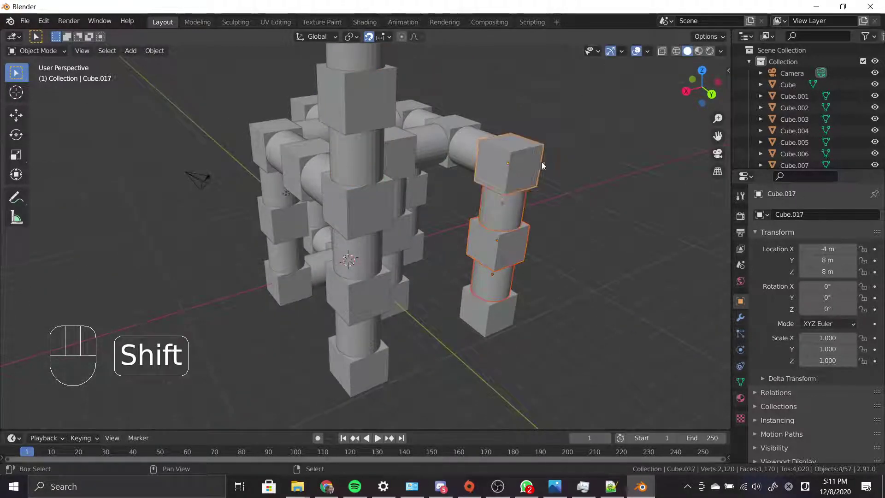
shift+right_click(521, 210)
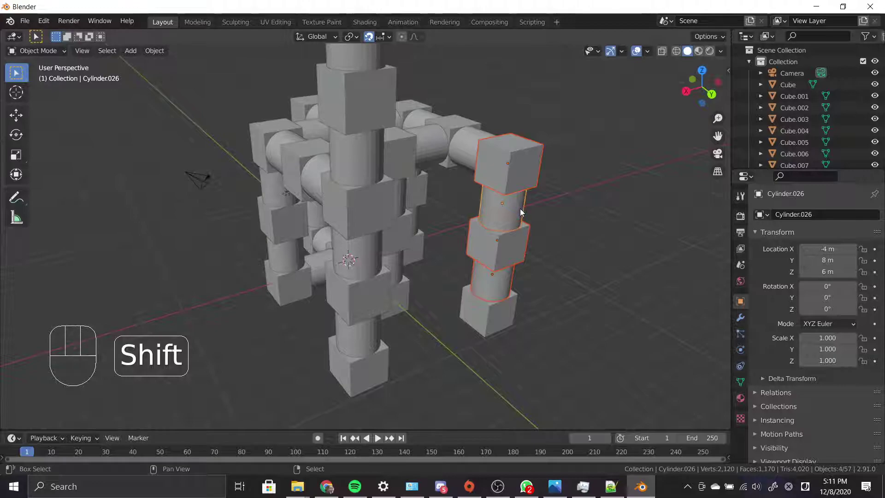
shift+right_click(521, 207)
scroll(527, 210, down, 2)
shift+middle_drag(534, 212, 500, 272)
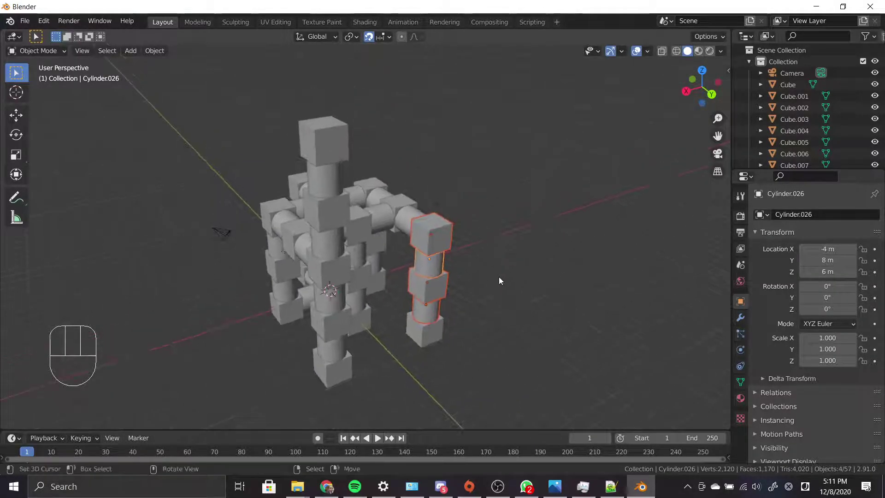
scroll(497, 278, up, 2)
key(shift+d)
key(z)
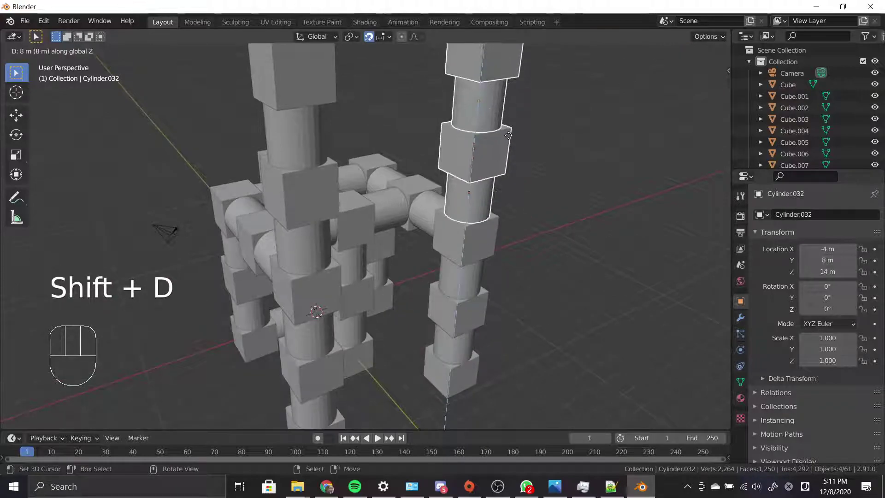
click(517, 161)
- Duplicate the seat's cylinder-cube-cylinder beam at Y 4 m and place the copy between the top cubes of the two tall posts
scroll(518, 161, down, 1)
alt+middle_drag(503, 199, 408, 229)
right_click(371, 221)
shift+right_click(335, 227)
alt+middle_drag(348, 267, 485, 234)
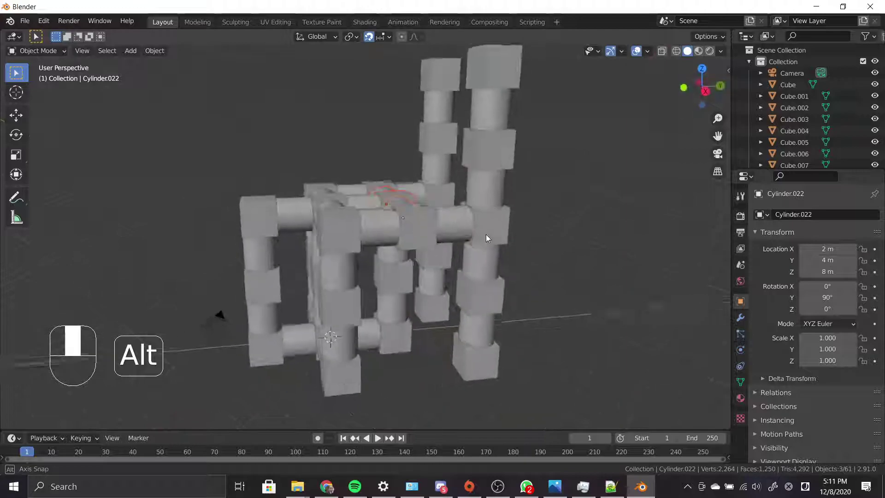
key(shift+d)
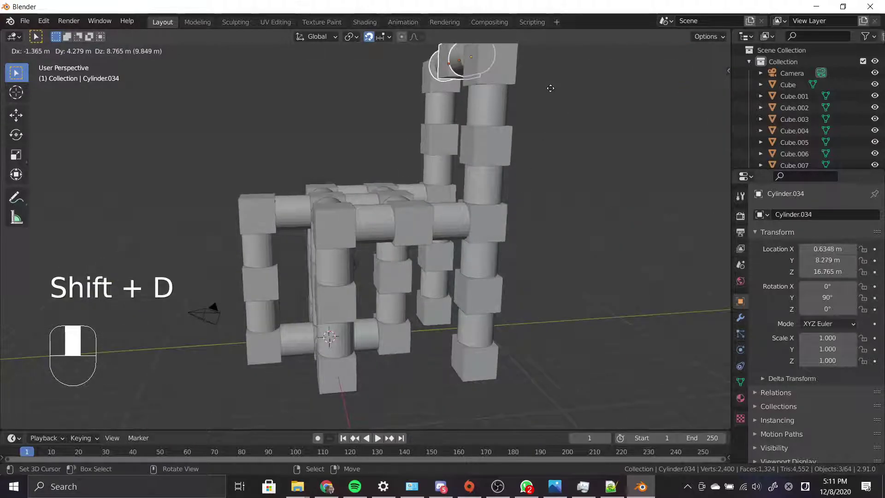
click(549, 93)
alt+middle_drag(549, 93, 555, 239)
key(g)
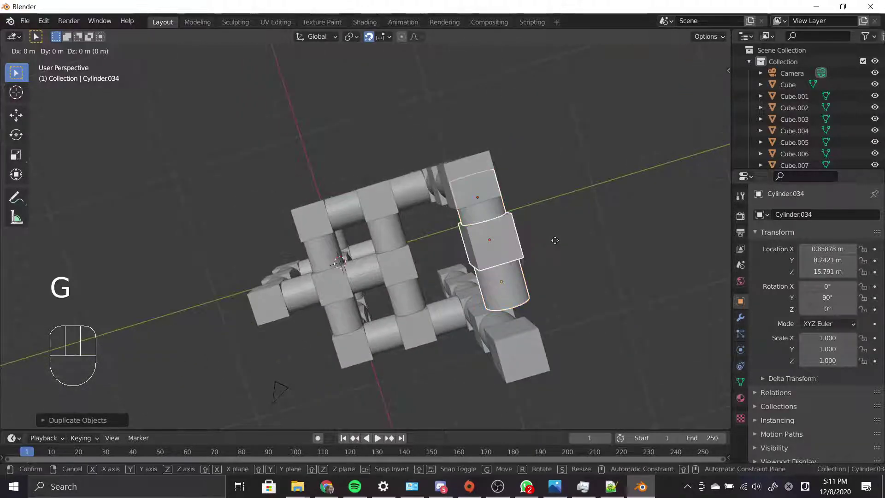
click(558, 305)
- Duplicate the seat's outer cylinder and corner cube at X 4 m, placing the copied cube at Y 12 m, Z 16 m
alt+middle_drag(557, 305, 425, 261)
key(alt+a)
alt+middle_drag(349, 270, 326, 278)
middle_drag(425, 249, 438, 254)
right_drag(436, 250, 441, 252)
shift+right_click(485, 264)
alt+middle_drag(491, 262, 463, 229)
key(KP_3)
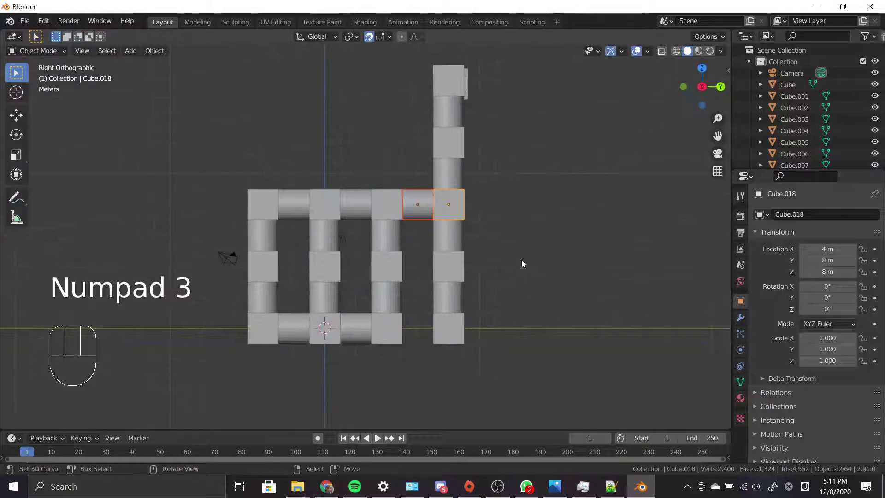
key(shift+d)
click(563, 149)
- Duplicate the cylinder and cube behind the tall post to the opposite post, with the cube at X -4 m
alt+middle_drag(564, 118, 500, 205)
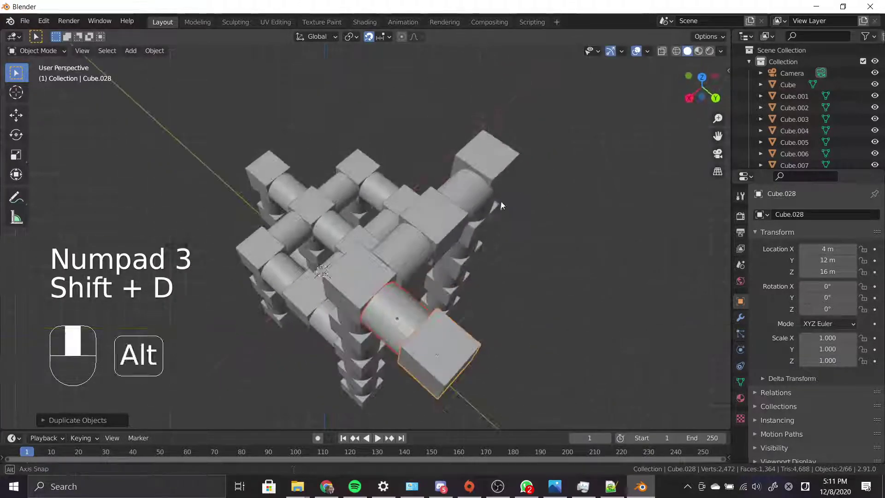
key(shift+d)
click(619, 206)
- Duplicate the seat's X-running cylinder and cube at X 4 m, Y 4 m, placing the copied cube at X 7 m, Y 8 m, Z 16 m
alt+middle_drag(619, 206, 540, 272)
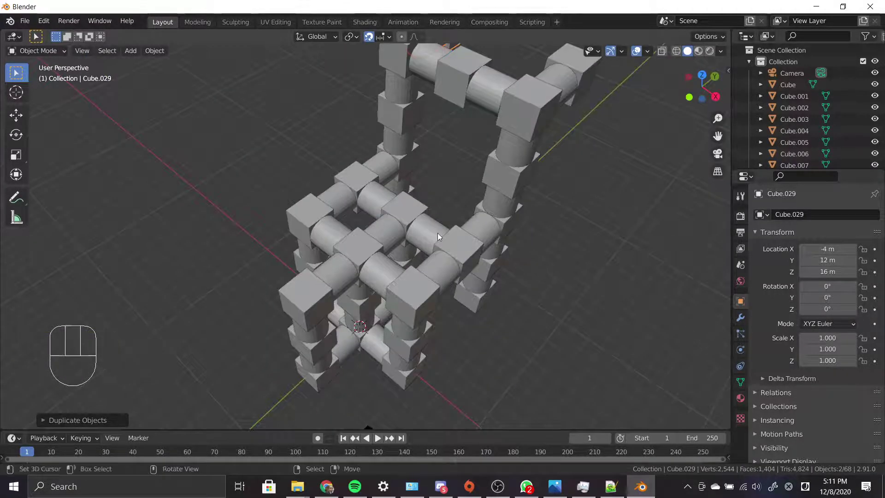
shift+click(468, 254)
key(KP_7)
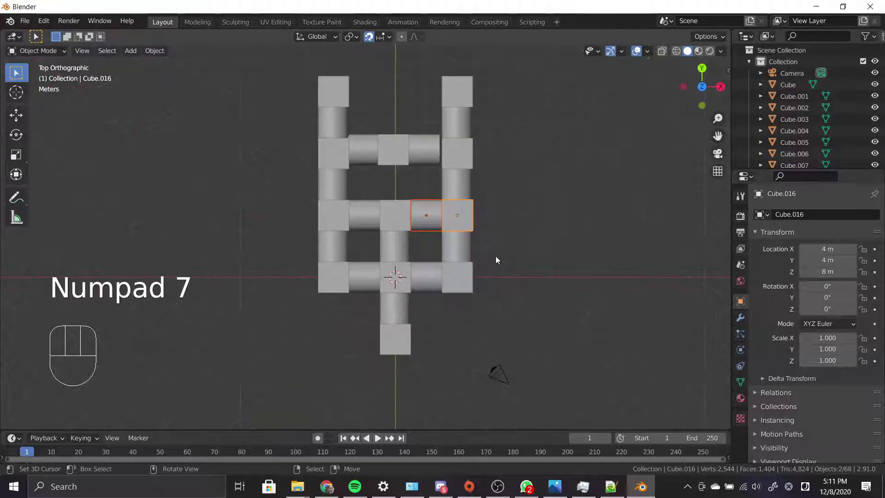
key(shift+d)
click(522, 231)
alt+middle_drag(521, 232, 497, 161)
key(g)
key(z)
click(549, 127)
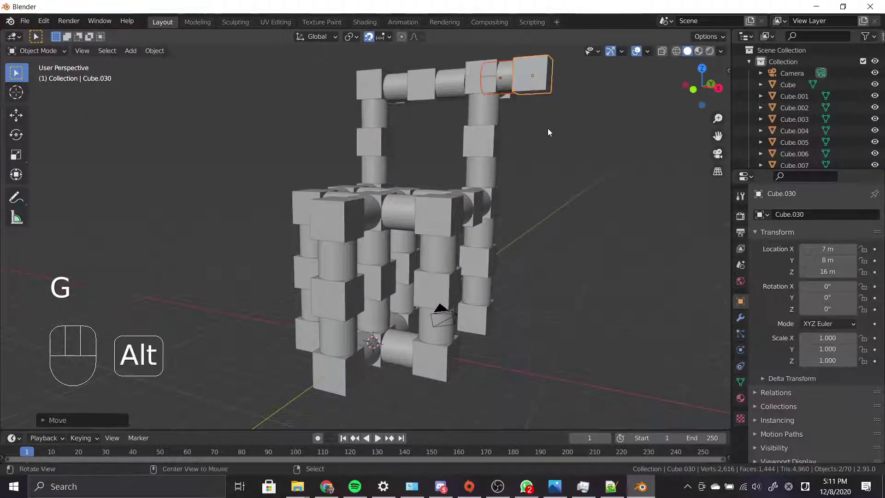
- Move the raised cylinder and cube 1 m along X so they butt against the post's top cube
middle_drag(548, 127, 547, 219)
key(g)
key(x)
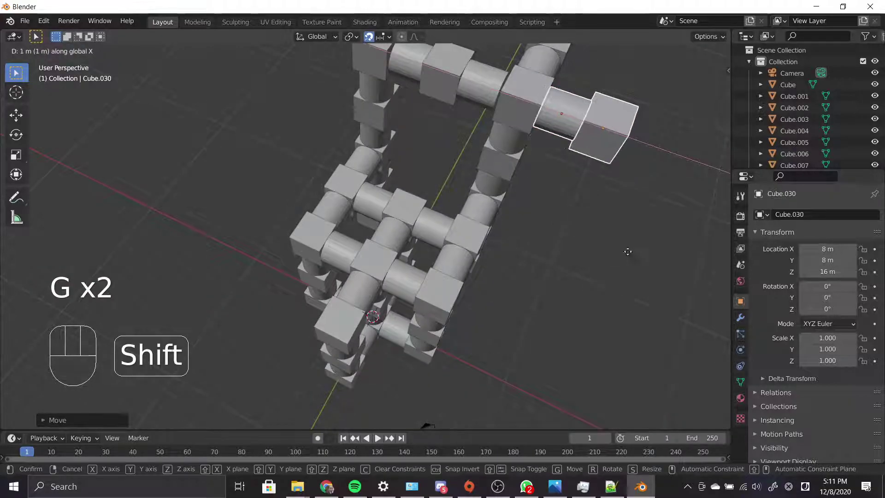
click(628, 250)
- In top view, select the three-piece beam between the tall posts and move it 0.2 m along X and -0.2 m along Y
middle_drag(602, 199, 603, 228)
key(KP_7)
click(424, 143)
shift+click(382, 154)
shift+right_click(364, 155)
shift+right_click(392, 159)
scroll(415, 163, up, 4)
shift+middle_drag(457, 138, 391, 285)
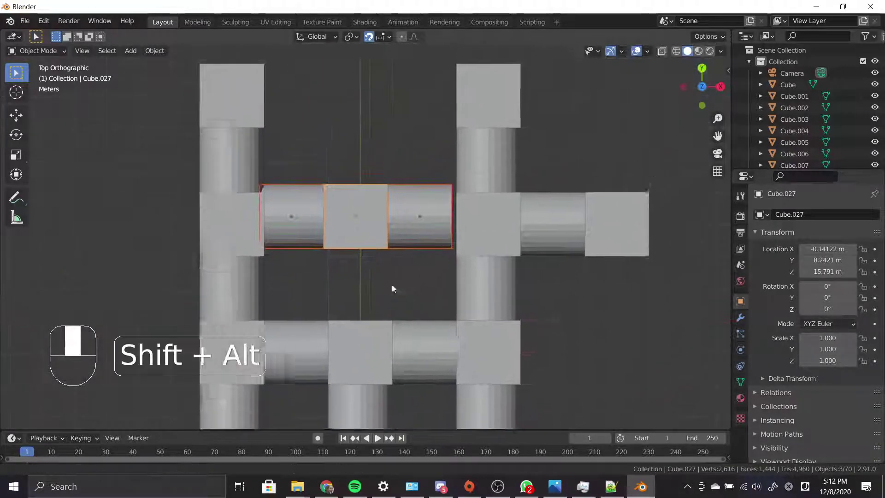
scroll(384, 276, up, 3)
key(g)
right_click(400, 310)
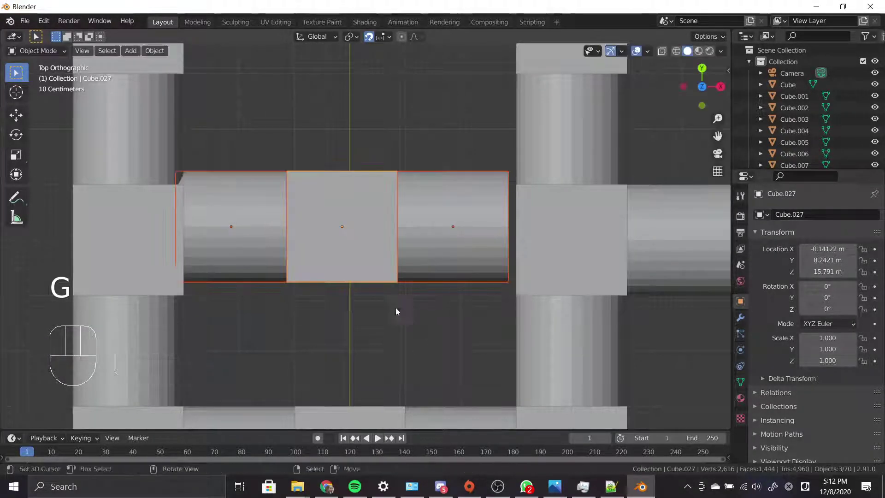
key(g)
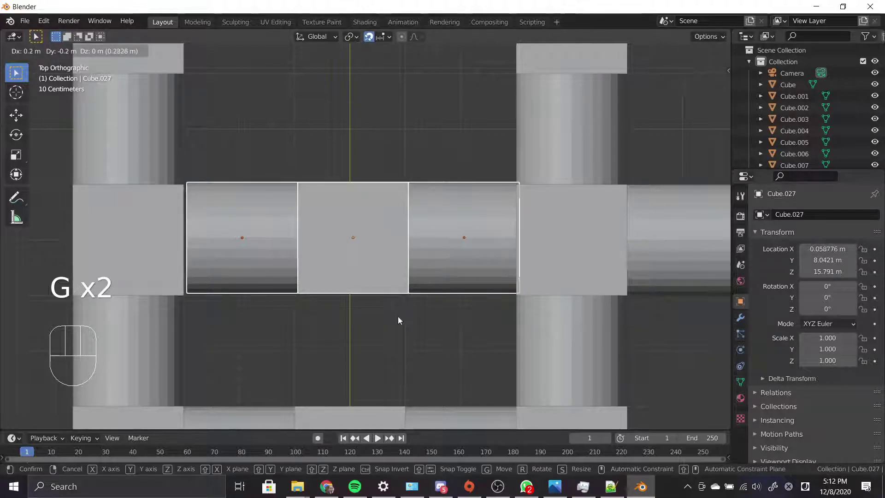
click(398, 316)
scroll(396, 313, up, 2)
key(g)
right_click(385, 314)
key(g)
key(g)
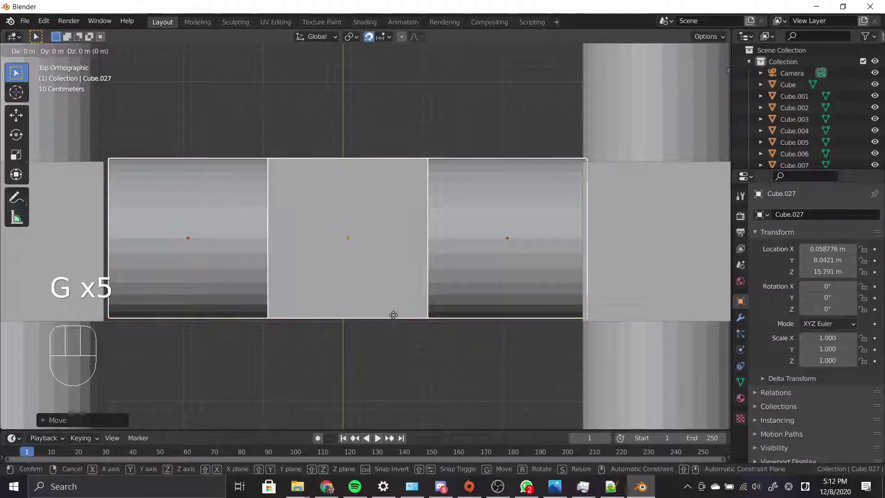
click(394, 315)
scroll(394, 314, up, 1)
alt+shift+drag(311, 305, 449, 314)
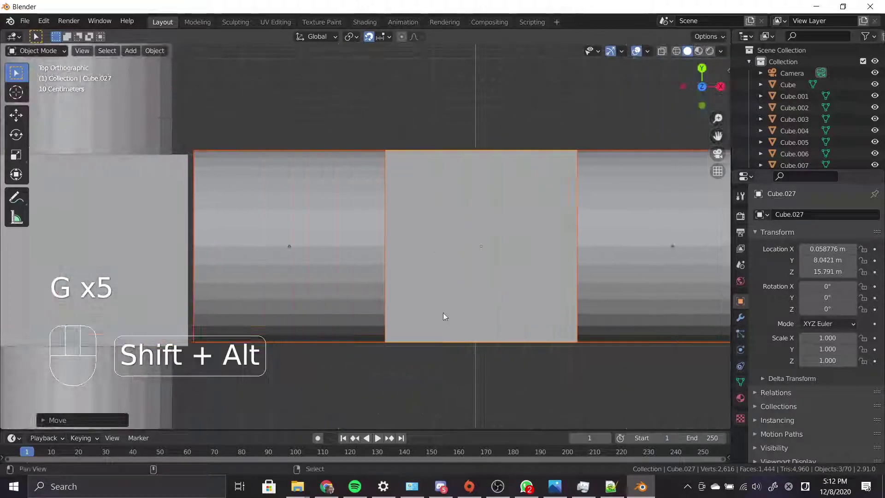
scroll(294, 294, up, 3)
alt+shift+drag(295, 294, 460, 291)
scroll(312, 245, up, 2)
scroll(301, 239, down, 1)
key(g)
right_click(321, 263)
scroll(360, 258, down, 3)
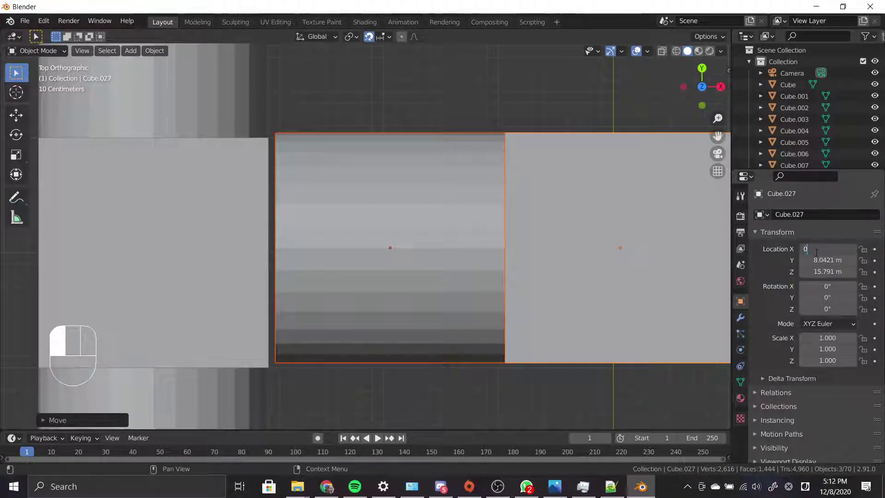
- Set the beam's middle cube location to X 0 m and Y 8 m
key(Return)
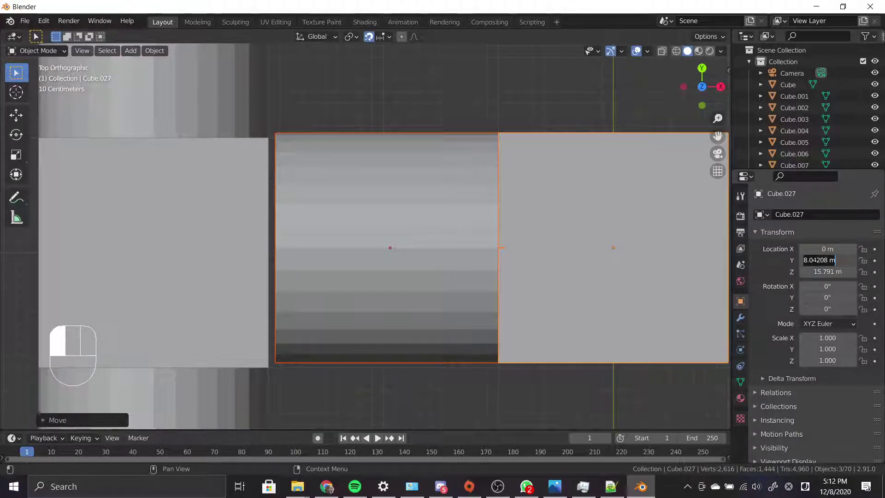
text(8)
key(Return)
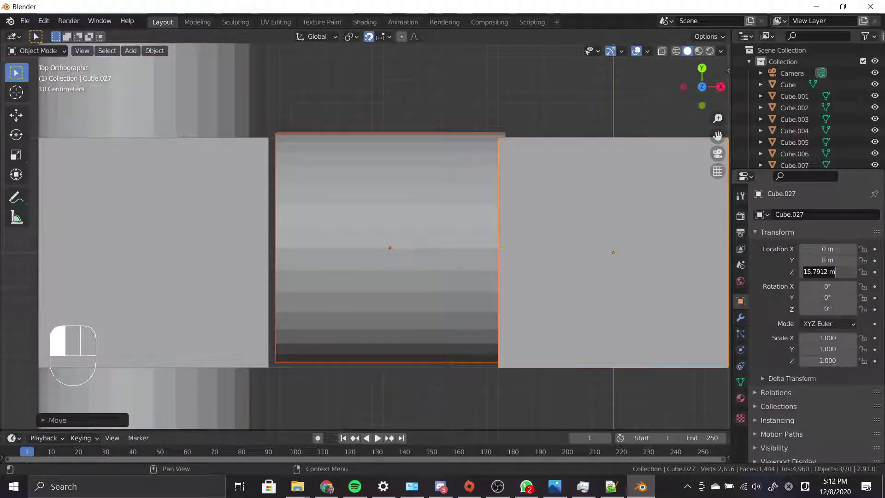
- Select the beam cylinder on the negative X side of the middle cube and set its X location to -2 m
click(444, 256)
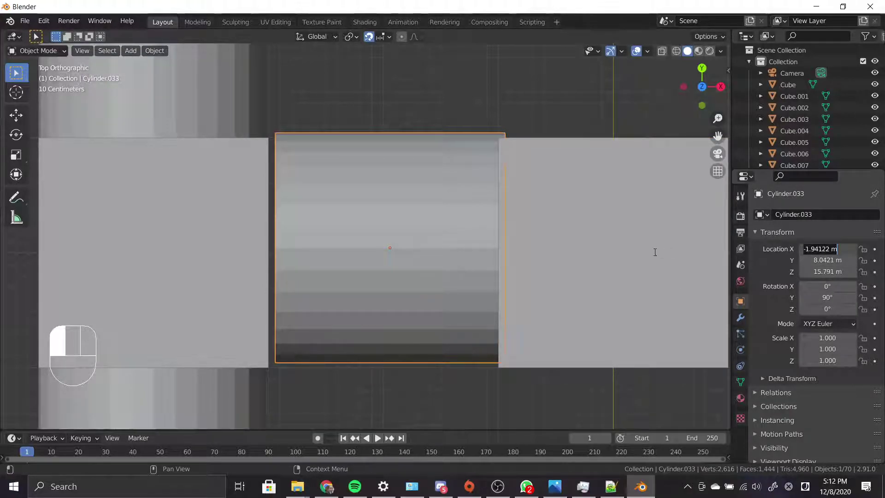
key(Return)
scroll(557, 276, down, 4)
middle_drag(557, 276, 526, 281)
scroll(485, 261, down, 5)
scroll(493, 319, up, 3)
scroll(526, 282, down, 3)
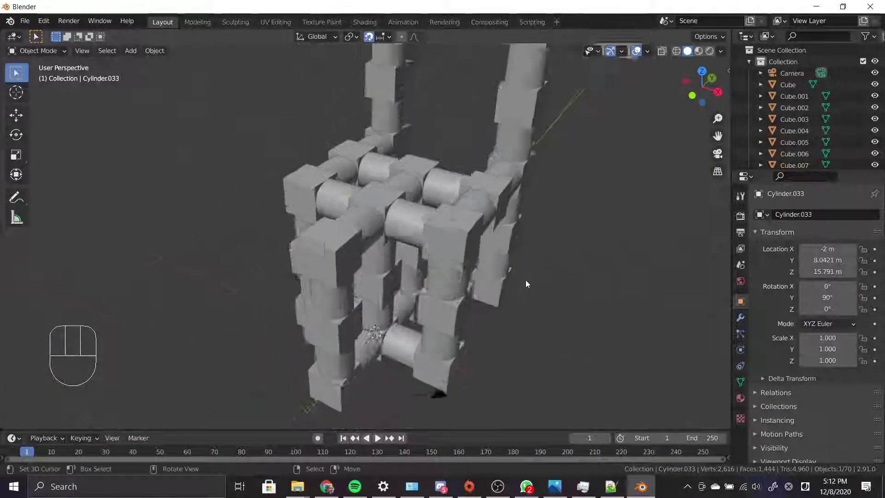
scroll(540, 400, down, 1)
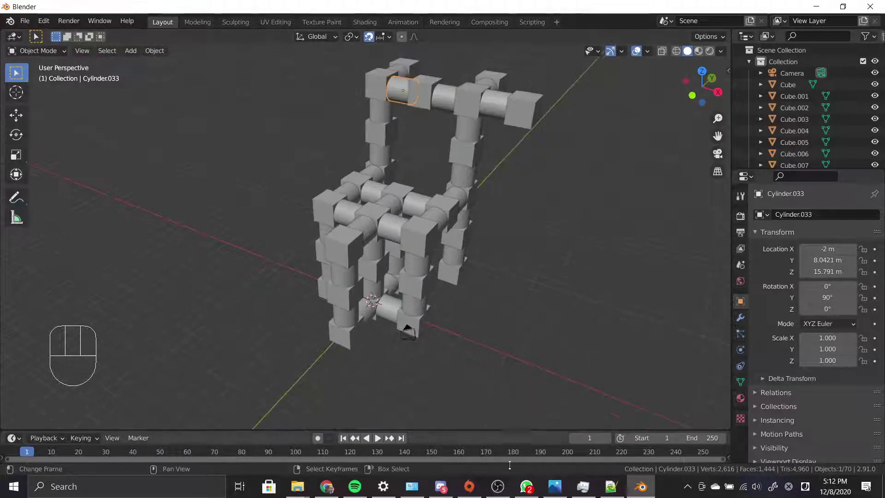